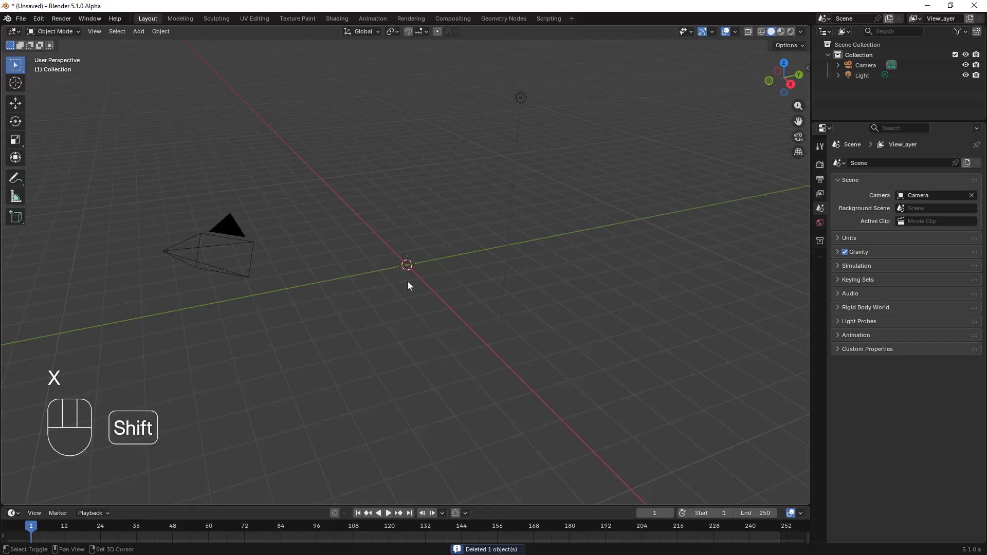
# Step: Add a cylinder mesh at the origin and set its vertex count to 8
pyautogui.moveTo(402, 147)
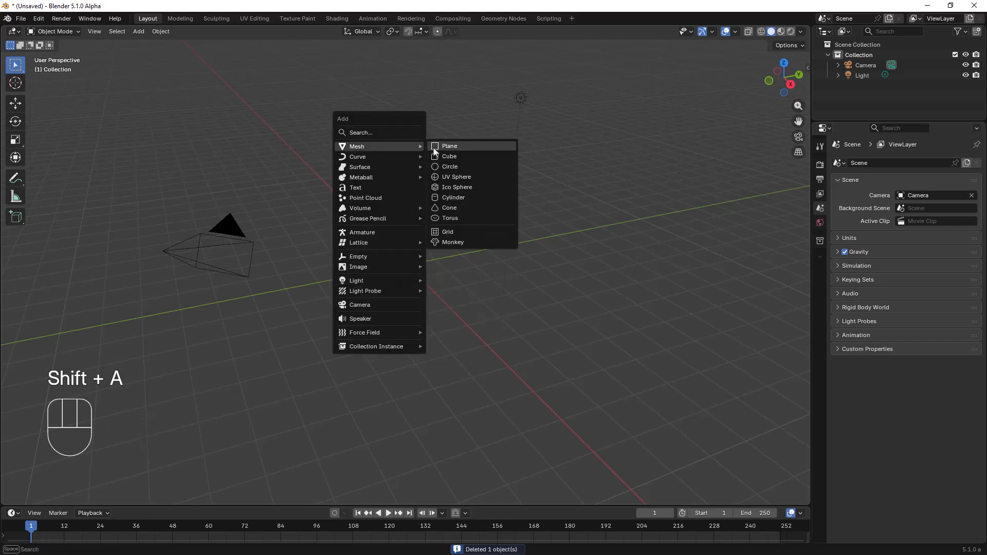
pyautogui.click(455, 197)
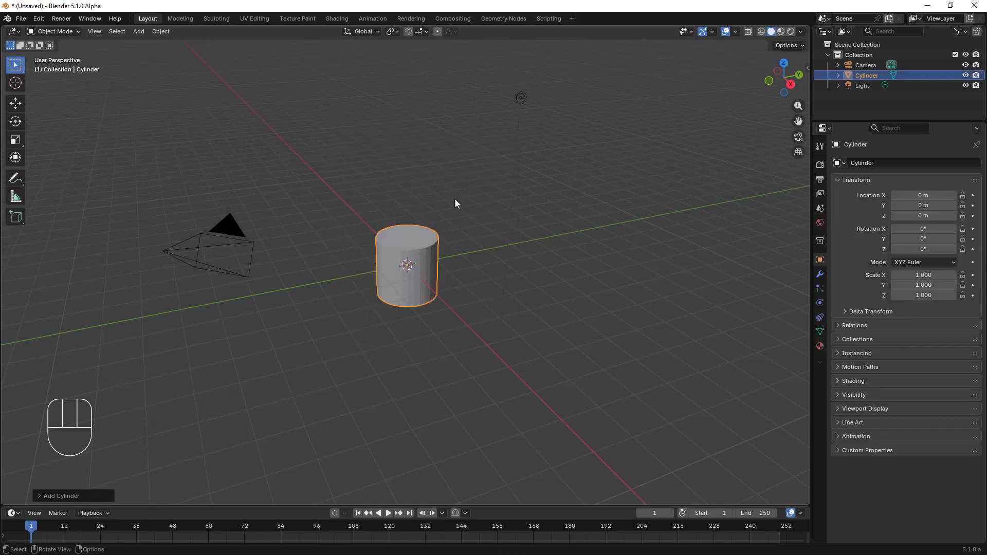
pyautogui.click(61, 494)
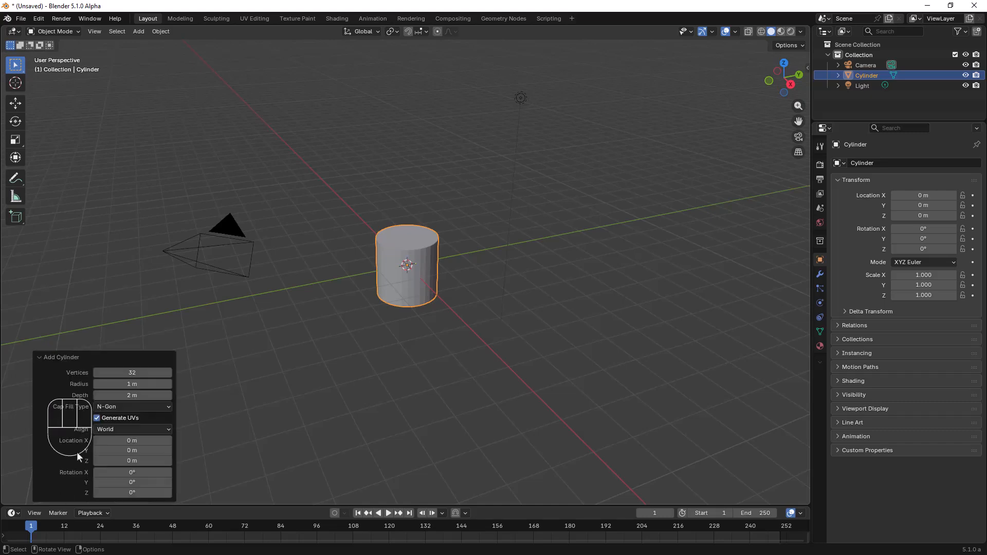
pyautogui.click(131, 374)
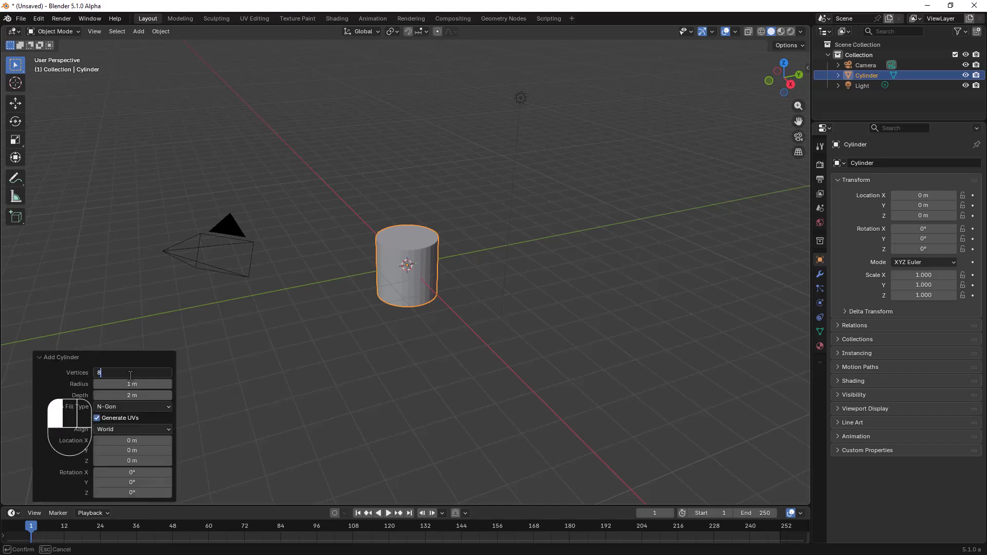
pyautogui.write('8')
pyautogui.press('Return')
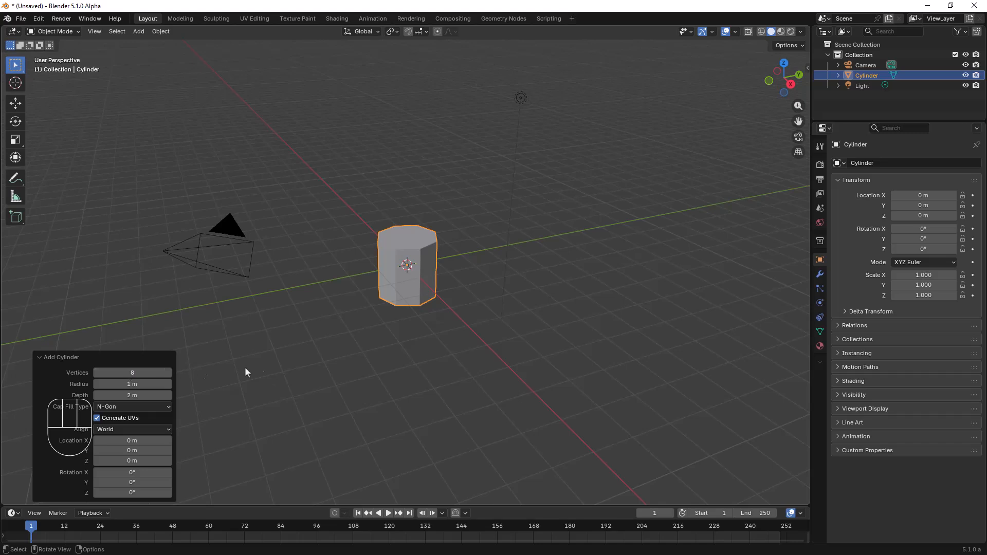
# Step: Move the cylinder up about 1.04 m along Z so its base sits near the ground line
pyautogui.moveTo(430, 298); pyautogui.dragTo(414, 288, button='middle')
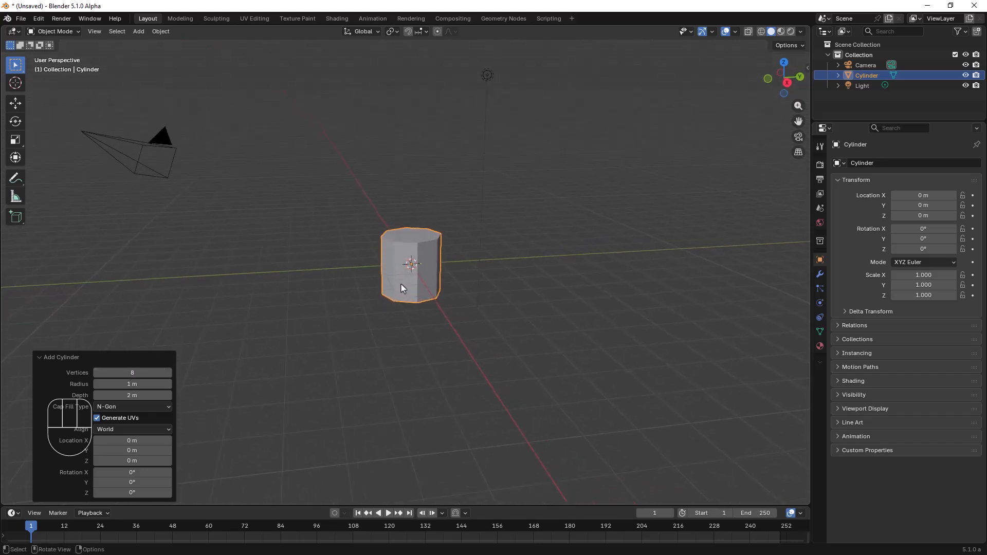
pyautogui.press('KP_1')
pyautogui.press('g')
pyautogui.press('z')
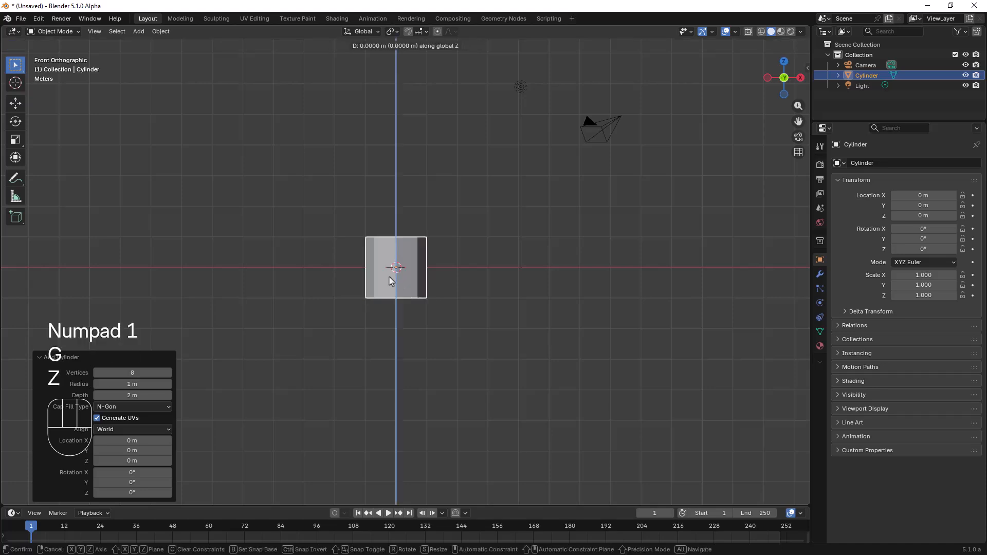
pyautogui.click(397, 243)
# Step: In Edit Mode, duplicate the whole cylinder mesh and place the copy about 2.77 m higher along Z
pyautogui.moveTo(398, 246); pyautogui.dragTo(412, 311, button='middle')
pyautogui.scroll(4, 452, 310)
pyautogui.press('Tab')
pyautogui.hotkey('shift', 'd')
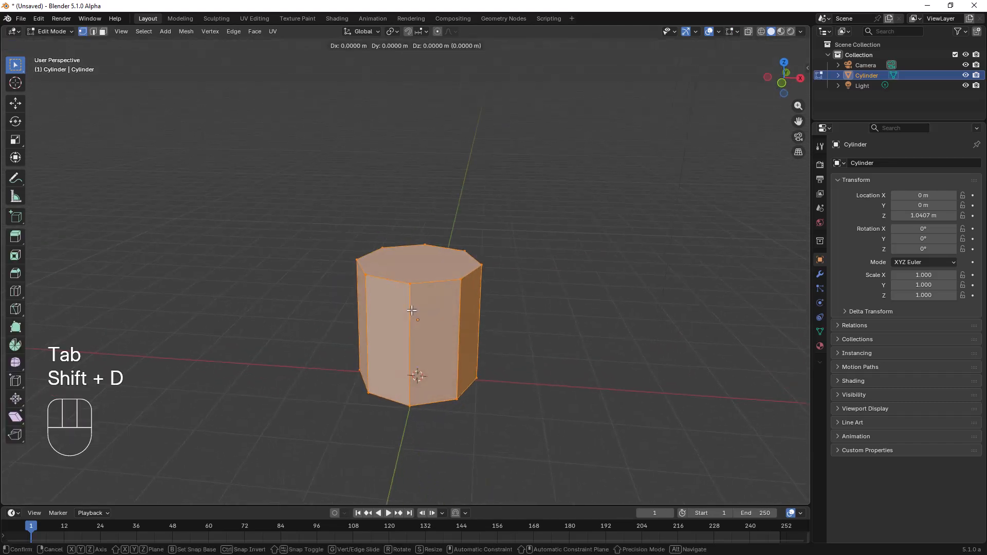
pyautogui.press('z')
pyautogui.click(434, 140)
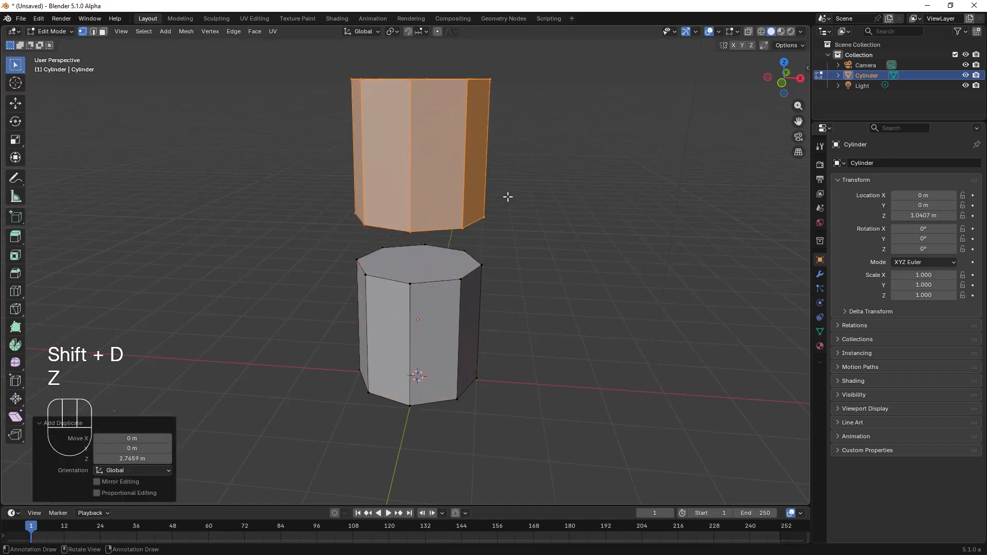
# Step: In wireframe shading, select all top vertices of the upper cylinder and scale them to 0 to form a cone
pyautogui.keyDown('shift'); pyautogui.moveTo(507, 197); pyautogui.dragTo(507, 257, button='middle'); pyautogui.keyUp('shift')
pyautogui.moveTo(329, 97); pyautogui.dragTo(531, 166)
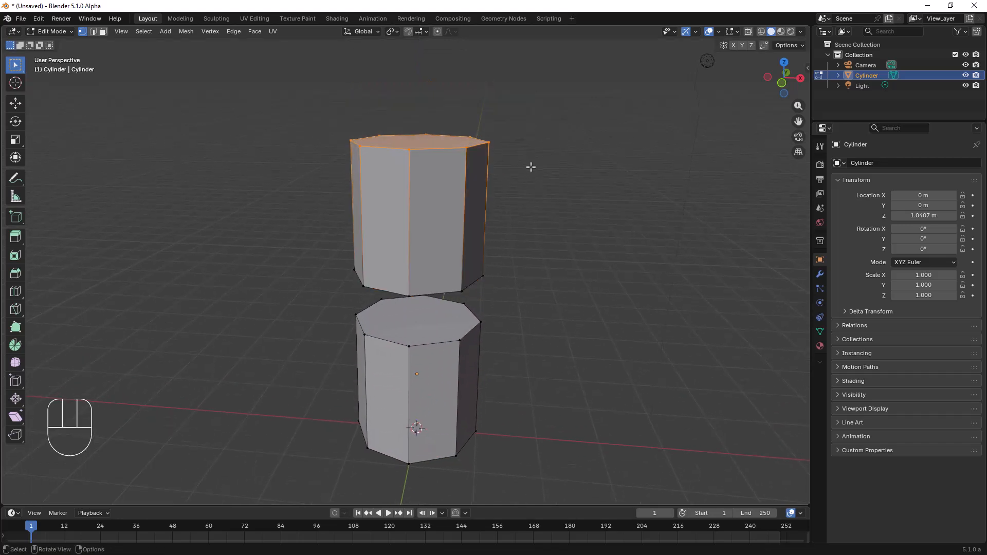
pyautogui.press('z')
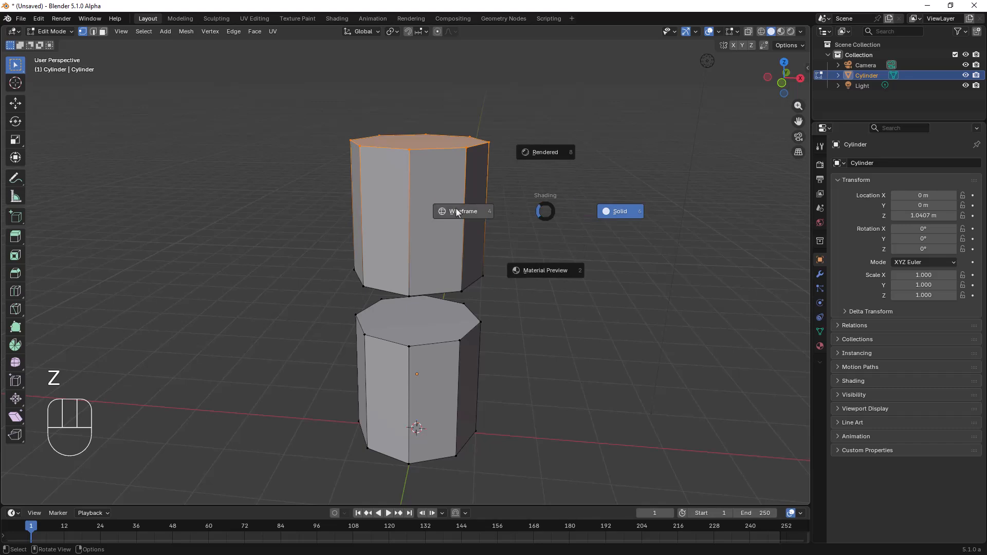
pyautogui.click(457, 210)
pyautogui.moveTo(299, 92); pyautogui.dragTo(551, 166)
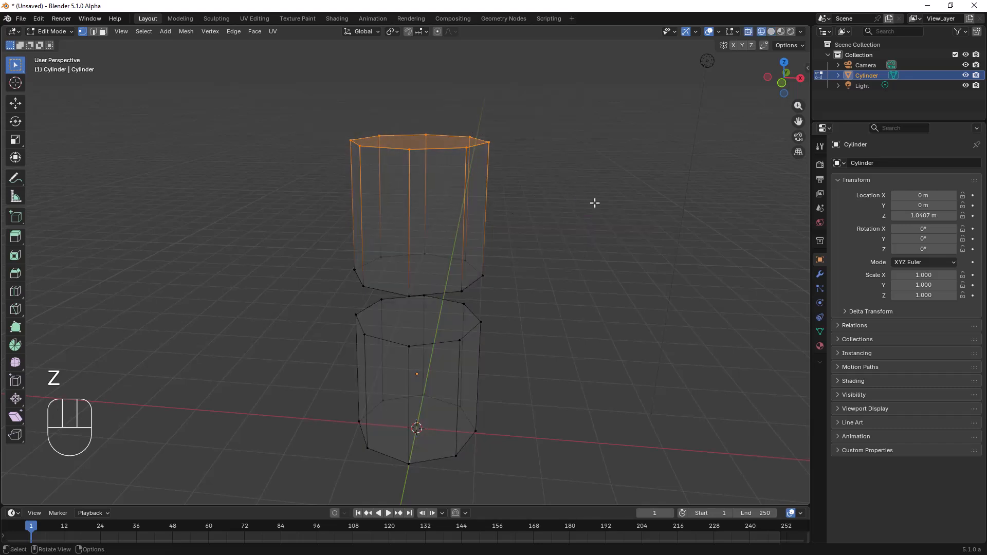
pyautogui.press('s')
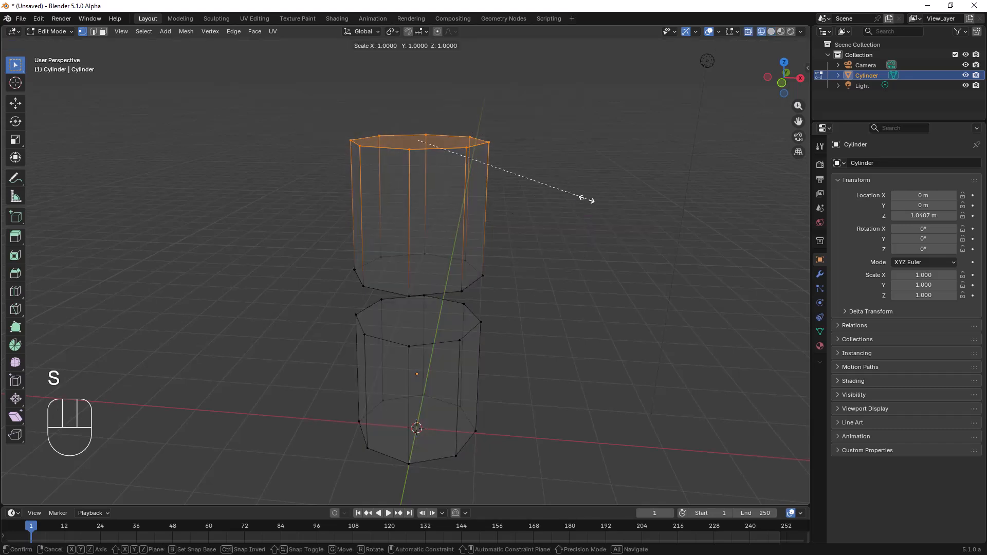
pyautogui.press('KP_0')
pyautogui.press('KP_Enter')
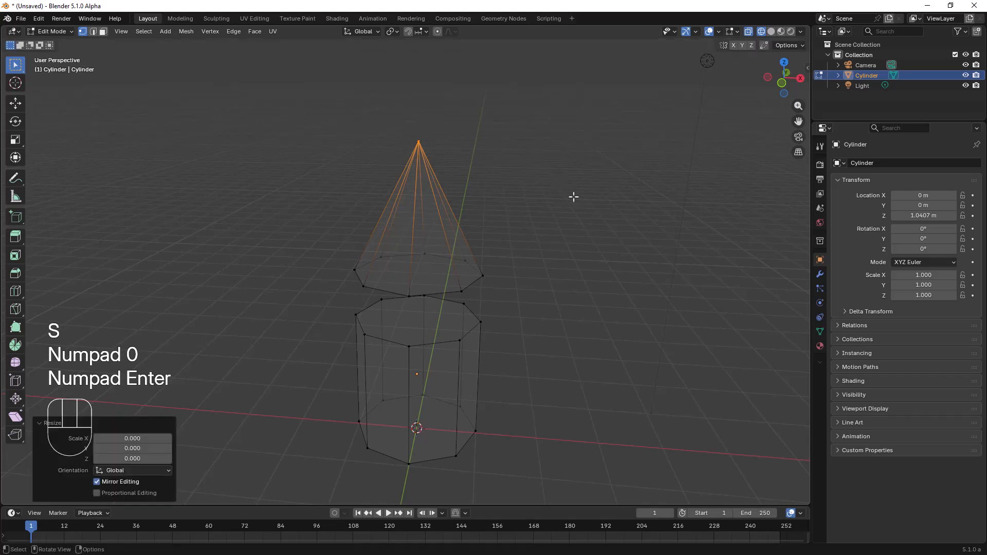
# Step: Select the edge loop around the cone's base in edge select mode and inset the base face by about 0.044 m
pyautogui.moveTo(478, 253); pyautogui.dragTo(453, 262, button='middle')
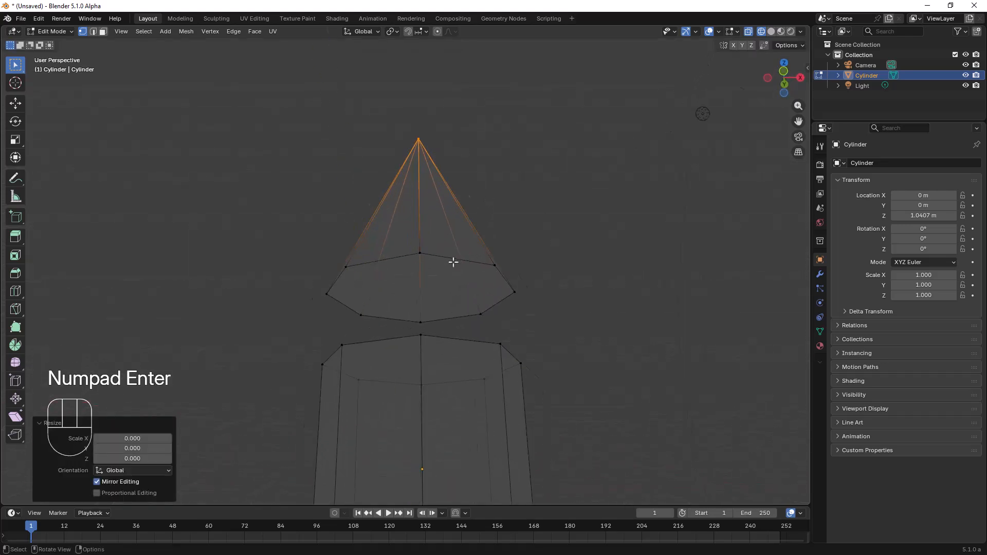
pyautogui.scroll(2, 453, 262)
pyautogui.scroll(2, 462, 272)
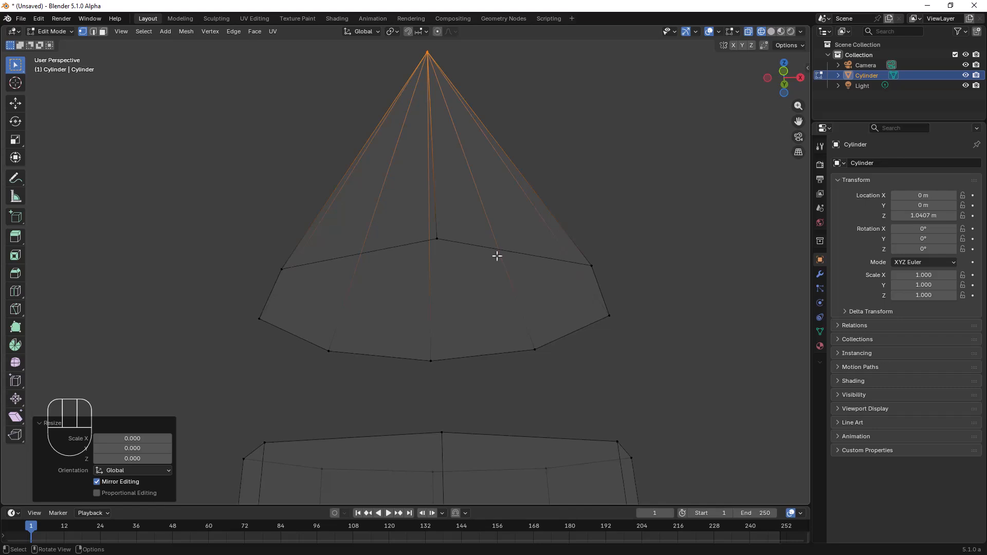
pyautogui.keyDown('alt'); pyautogui.click(498, 250); pyautogui.keyUp('alt')
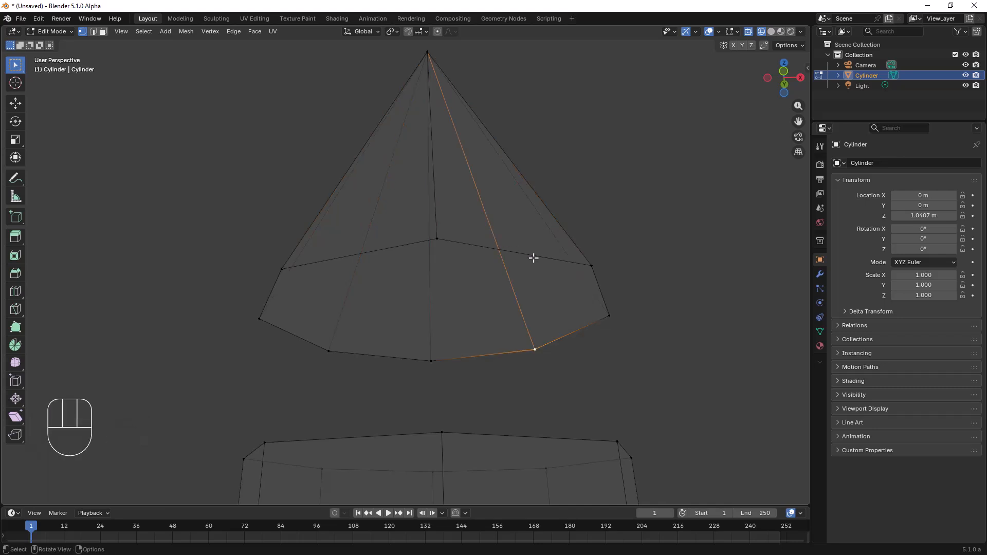
pyautogui.keyDown('alt'); pyautogui.click(589, 265); pyautogui.keyUp('alt')
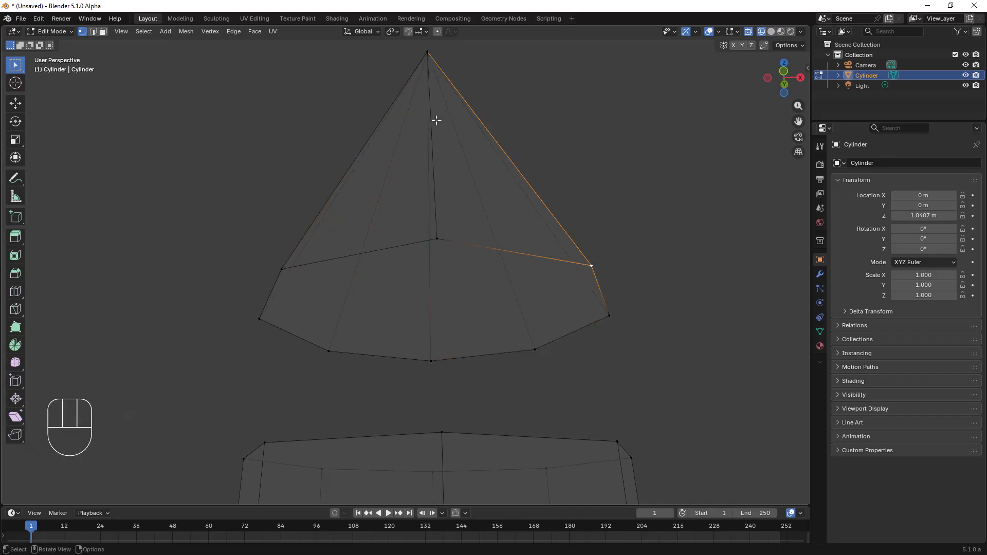
pyautogui.click(93, 31)
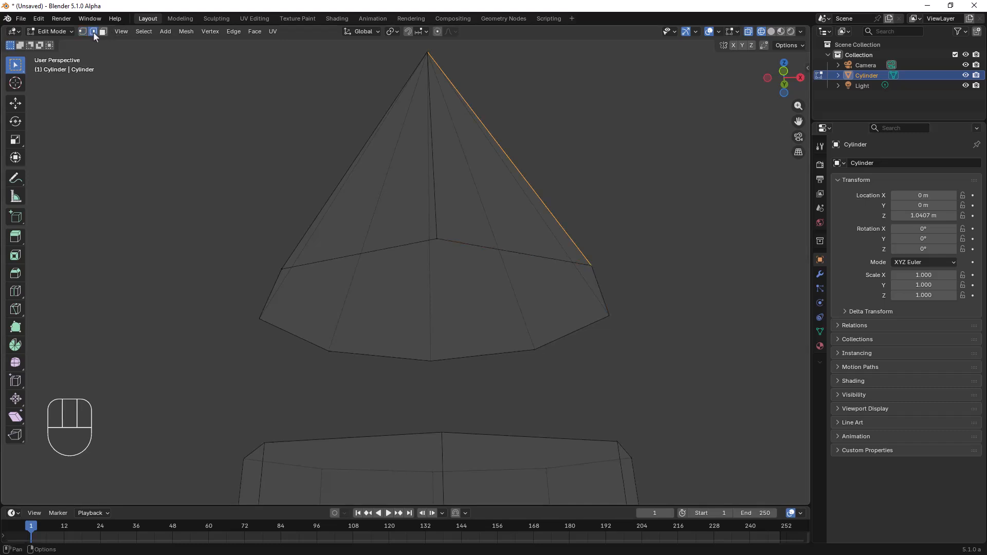
pyautogui.keyDown('alt'); pyautogui.click(538, 254); pyautogui.keyUp('alt')
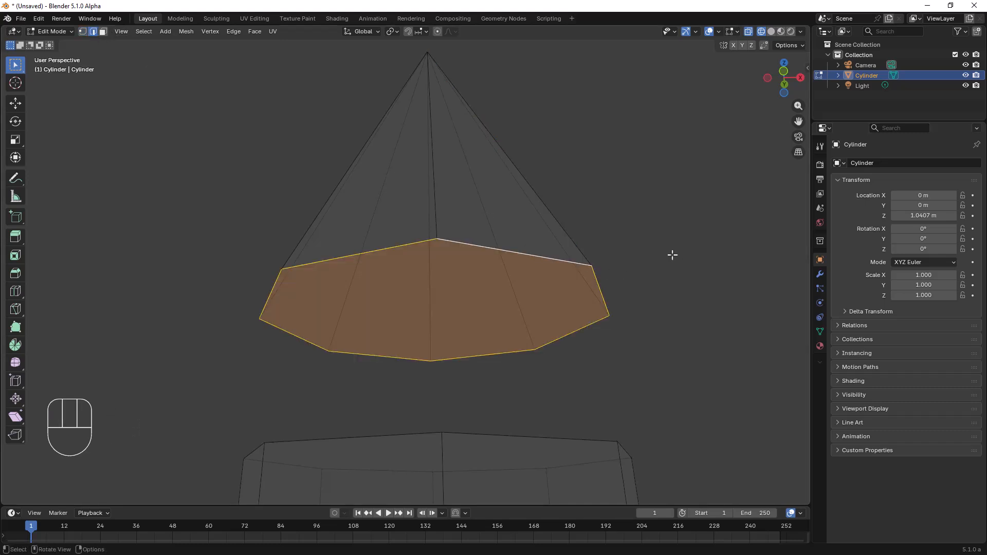
pyautogui.press('i')
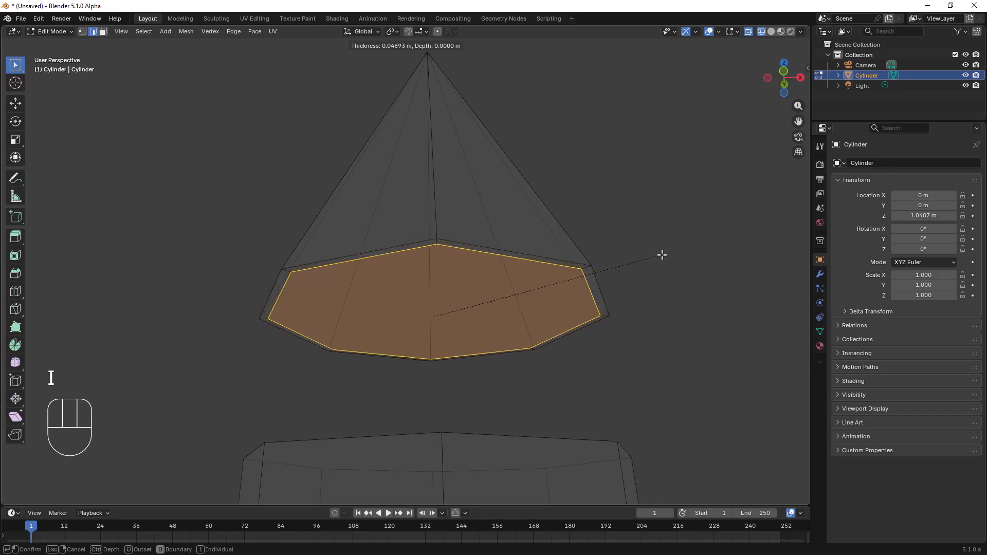
pyautogui.click(662, 255)
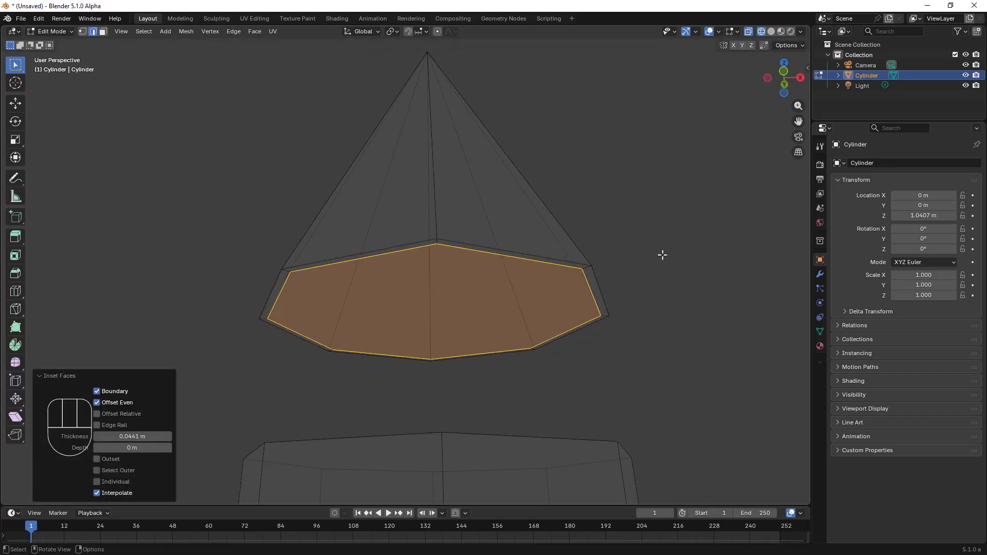
# Step: Extrude the inset base face about 1.41 m up into the cone and scale it to 0 to form a pointed hollow
pyautogui.press('KP_1')
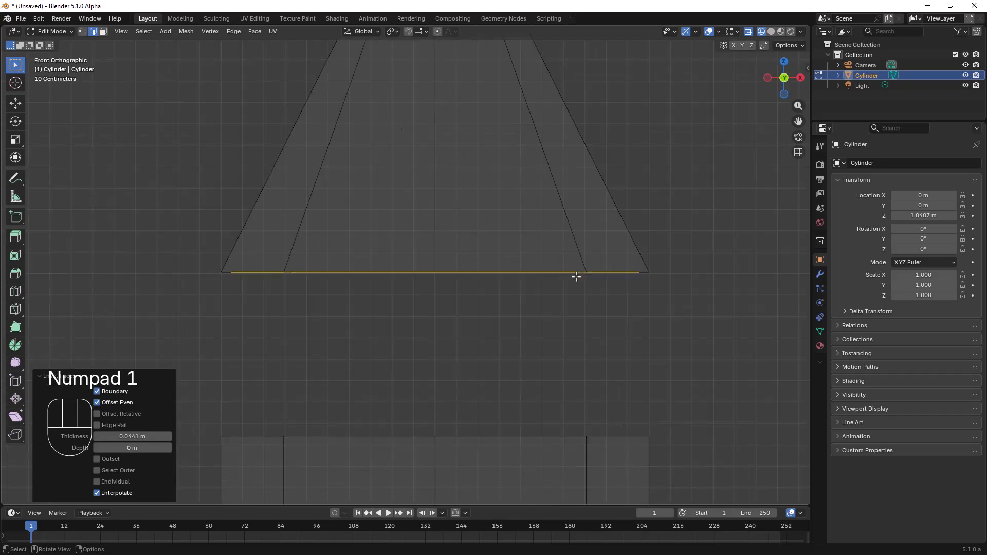
pyautogui.scroll(-5, 571, 222)
pyautogui.keyDown('shift'); pyautogui.moveTo(569, 218); pyautogui.dragTo(551, 318, button='middle'); pyautogui.keyUp('shift')
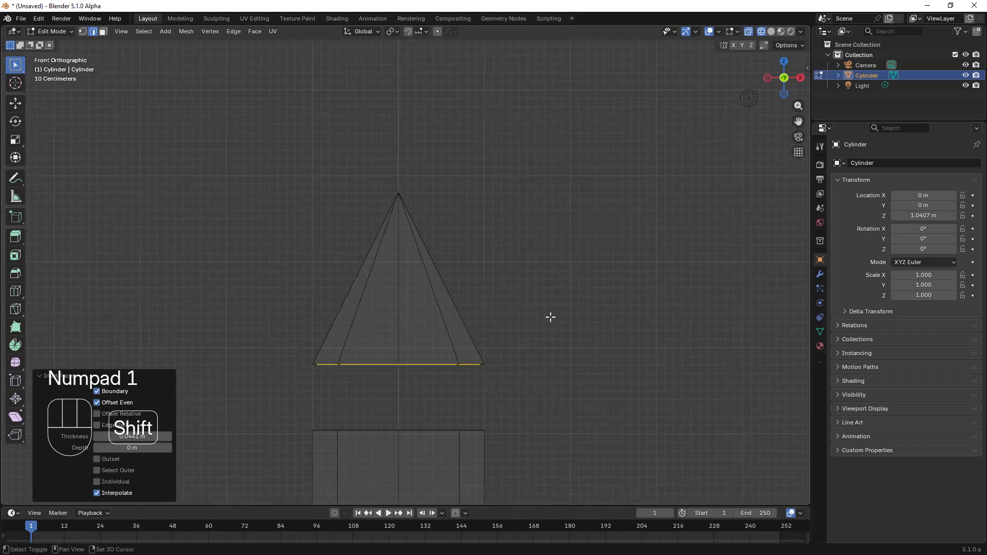
pyautogui.press('e')
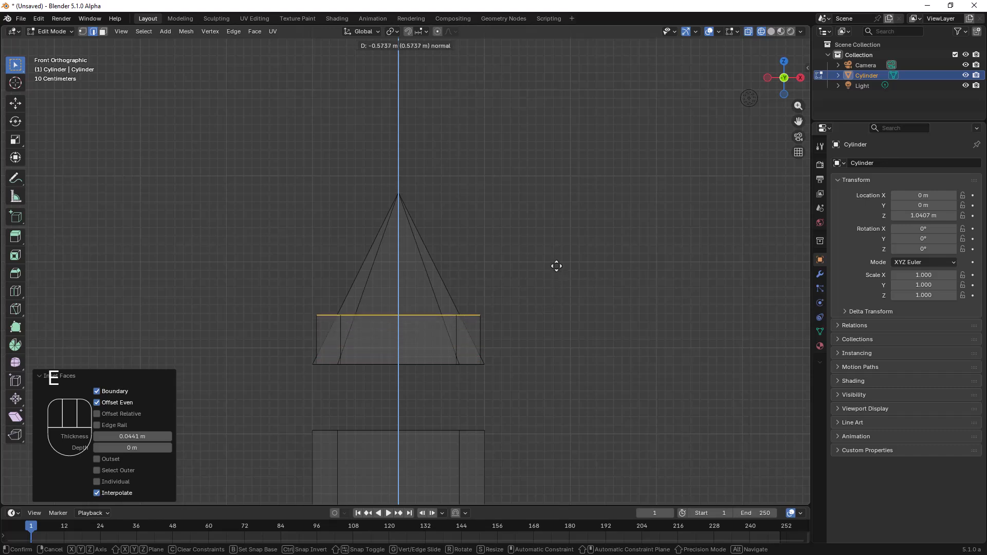
pyautogui.click(564, 196)
pyautogui.press('s')
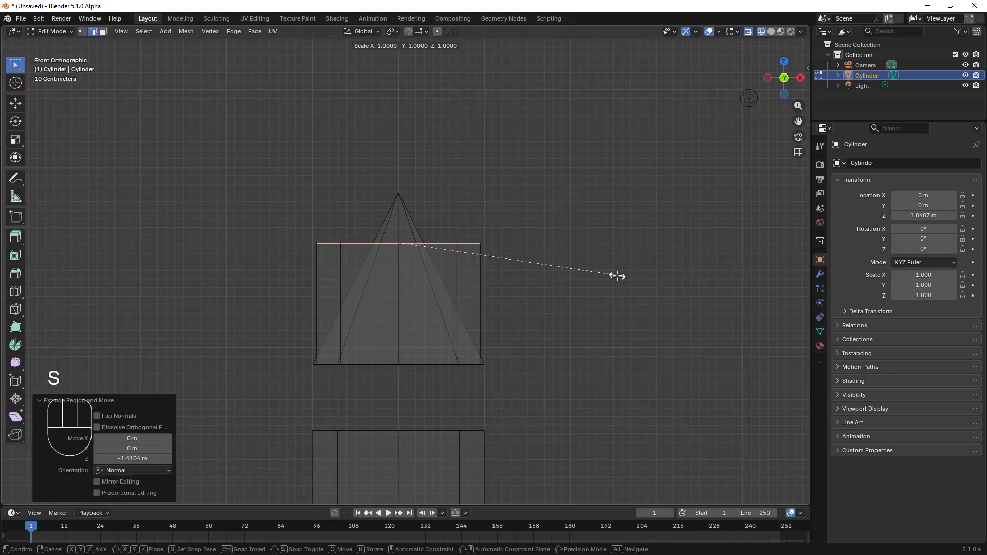
pyautogui.press('KP_0')
pyautogui.press('KP_Enter')
pyautogui.moveTo(617, 276); pyautogui.dragTo(463, 303, button='middle')
pyautogui.press('l')
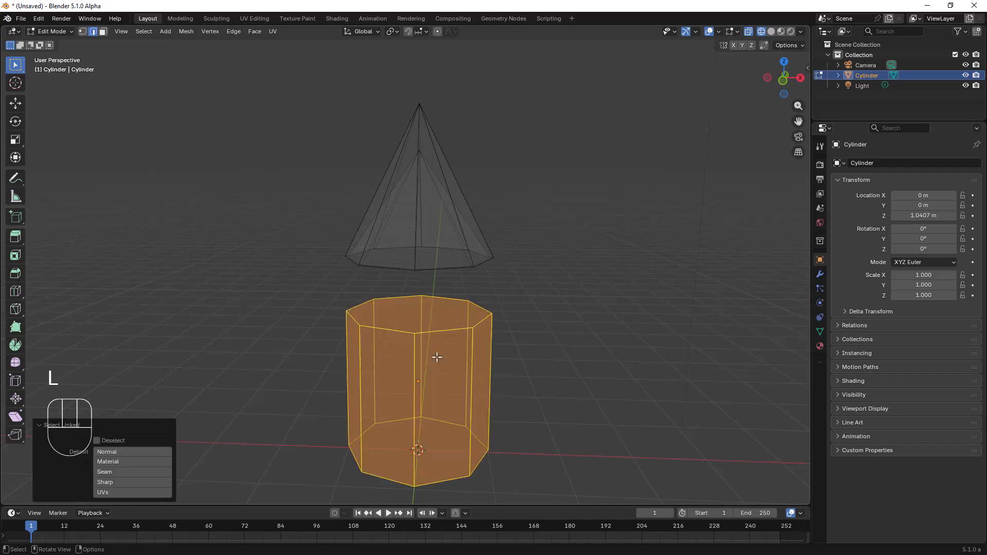
pyautogui.press('KP_1')
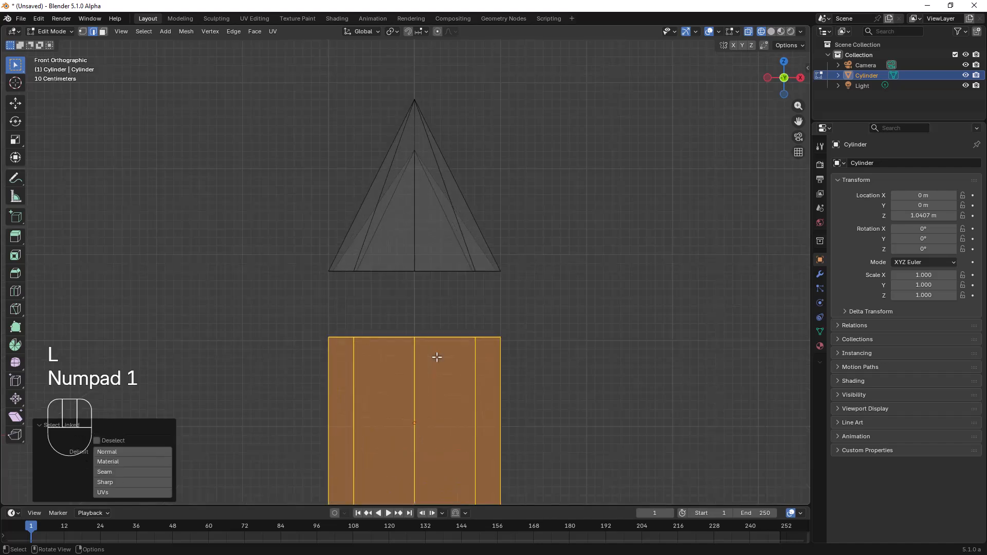
pyautogui.keyDown('shift'); pyautogui.moveTo(438, 358); pyautogui.dragTo(448, 252, button='middle'); pyautogui.keyUp('shift')
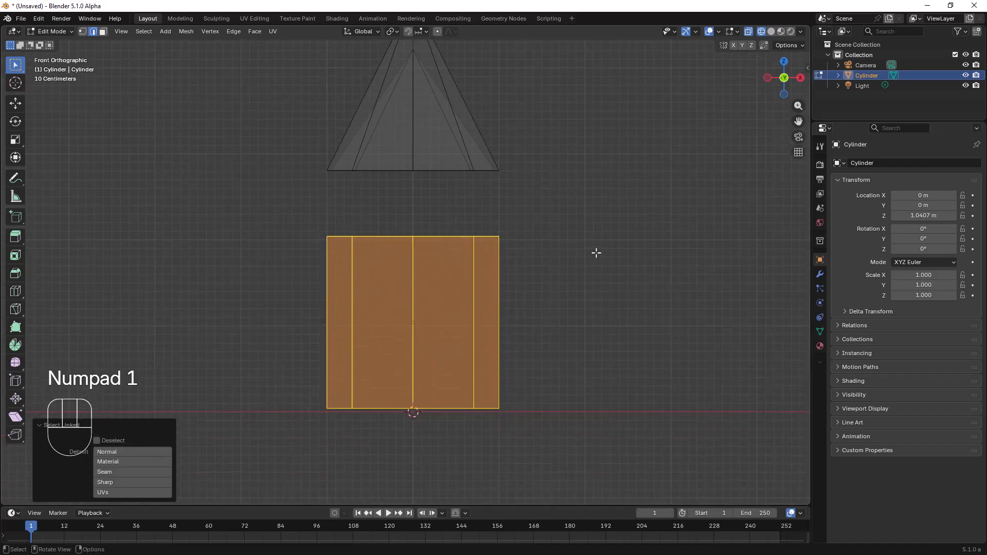
pyautogui.press('s')
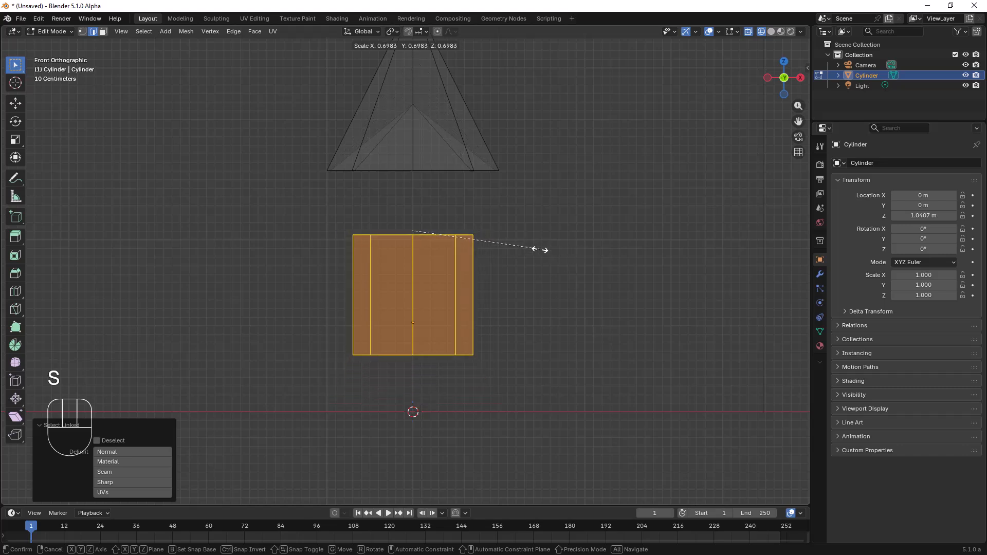
pyautogui.press('Escape')
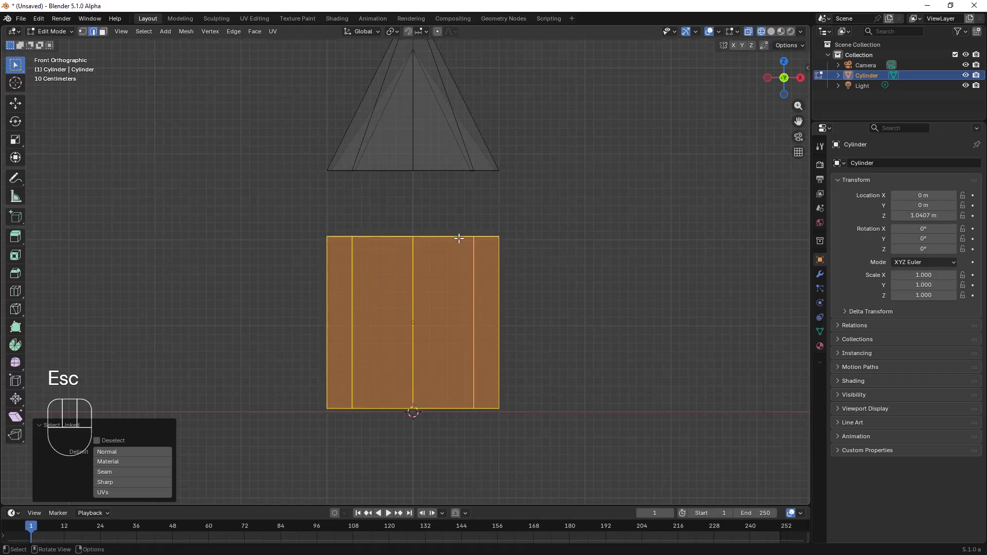
# Step: Select only the lower cylinder and scale it down uniformly by about 0.458, and again by about 0.849
pyautogui.press('a')
pyautogui.moveTo(297, 205); pyautogui.dragTo(521, 423)
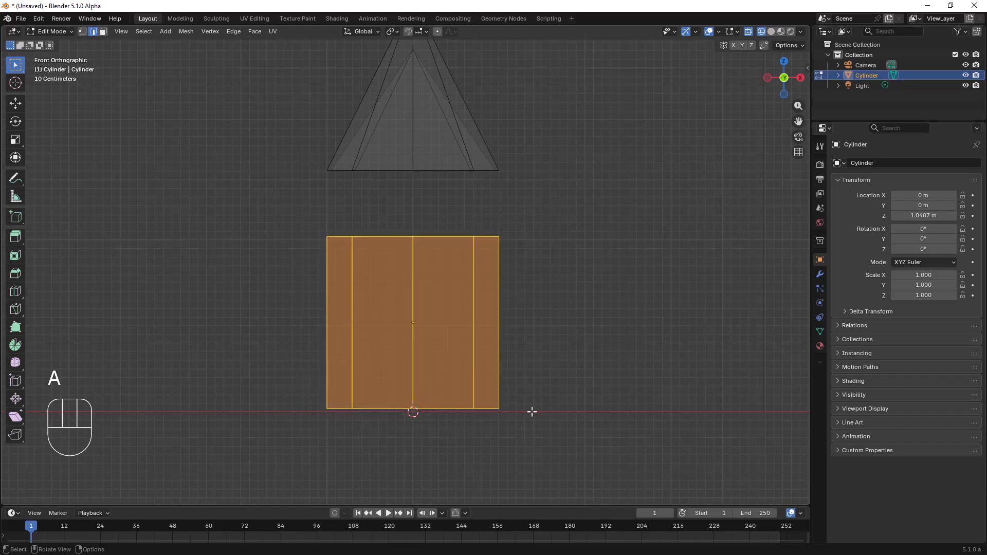
pyautogui.press('s')
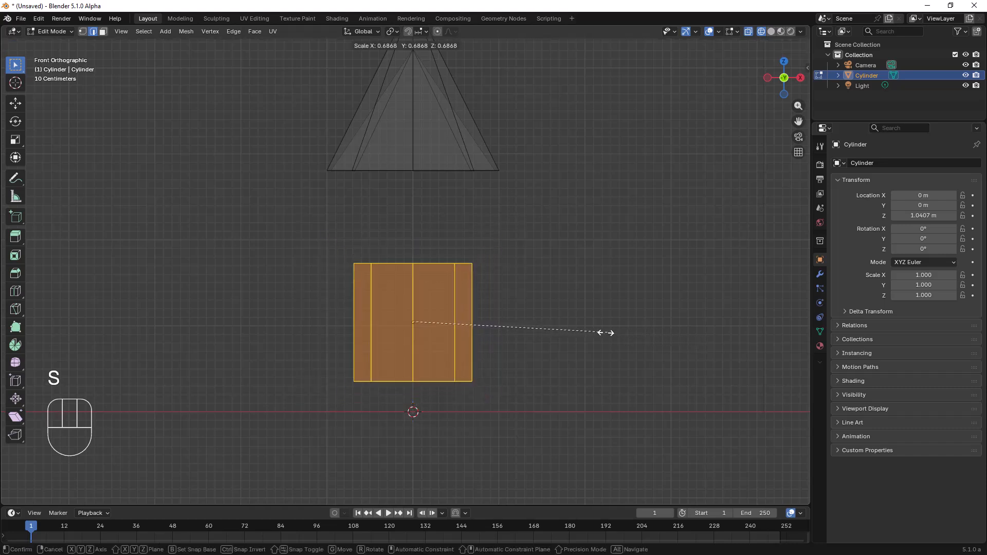
pyautogui.click(537, 324)
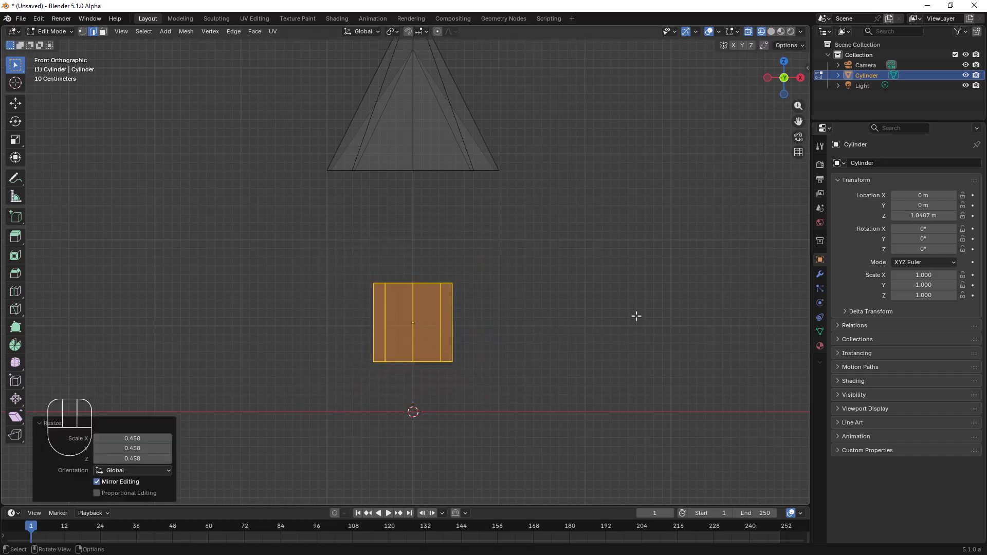
pyautogui.press('s')
pyautogui.click(609, 311)
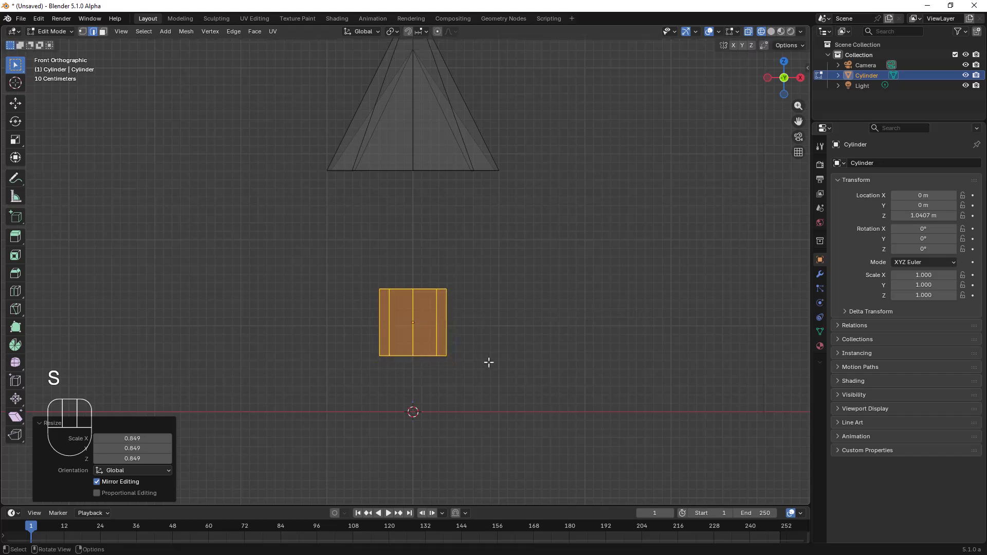
# Step: Move the lower cylinder about 0.639 m down along Z so that its base rests on the ground line
pyautogui.press('g')
pyautogui.press('z')
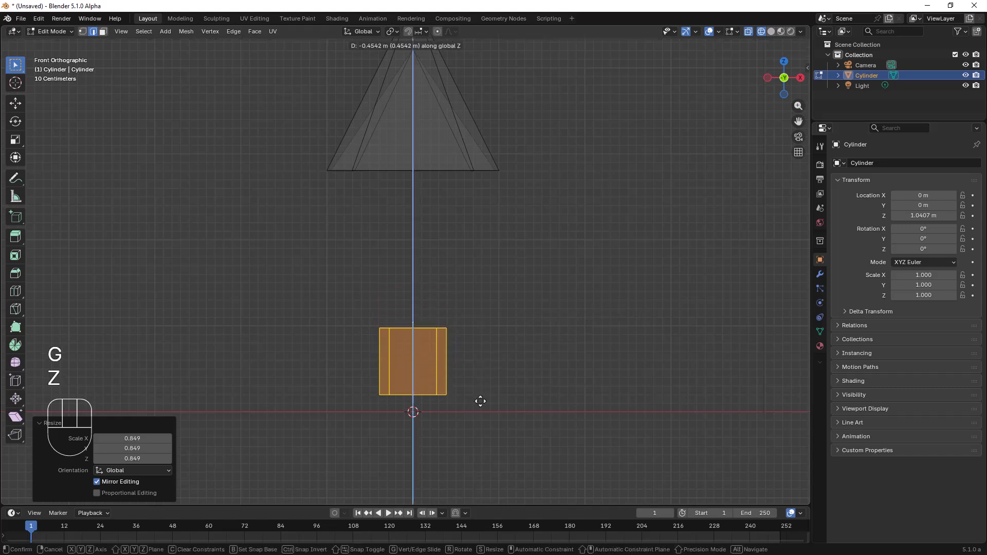
pyautogui.click(480, 417)
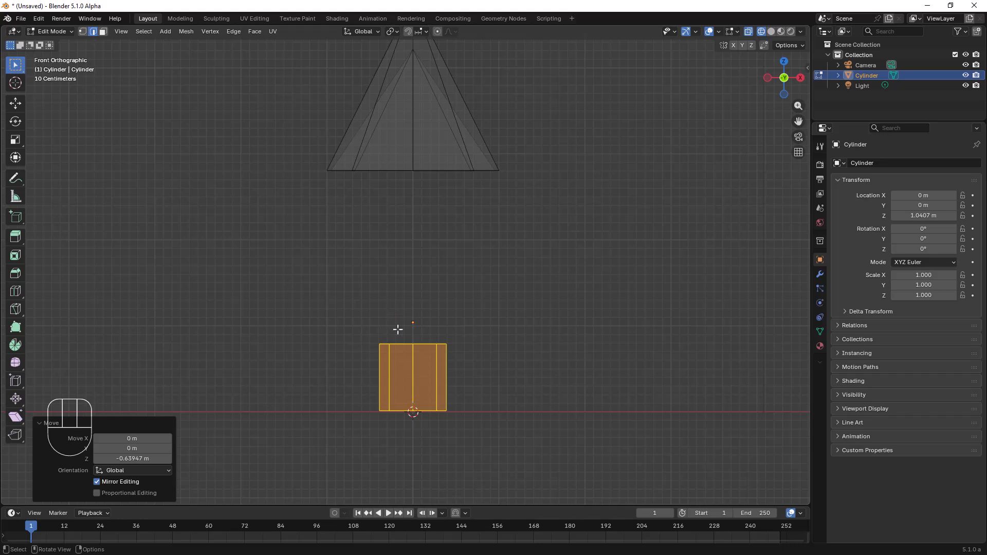
# Step: Return to object mode and set the object's origin to its geometry
pyautogui.keyDown('shift'); pyautogui.moveTo(465, 322); pyautogui.dragTo(504, 342, button='middle'); pyautogui.keyUp('shift')
pyautogui.scroll(-2, 504, 342)
pyautogui.keyDown('shift'); pyautogui.moveTo(522, 295); pyautogui.dragTo(494, 334, button='middle'); pyautogui.keyUp('shift')
pyautogui.press('Tab')
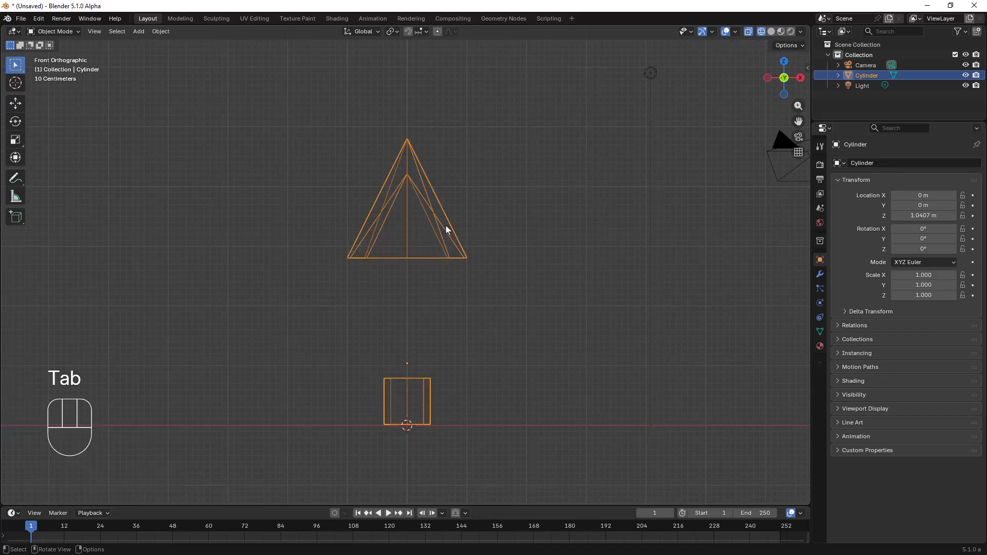
pyautogui.rightClick(455, 211)
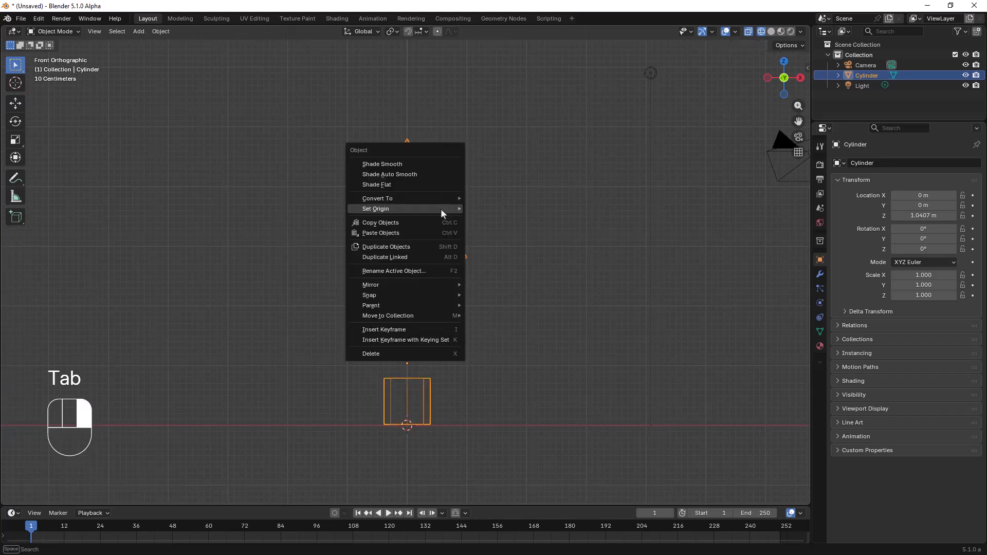
pyautogui.moveTo(443, 209)
pyautogui.click(499, 220)
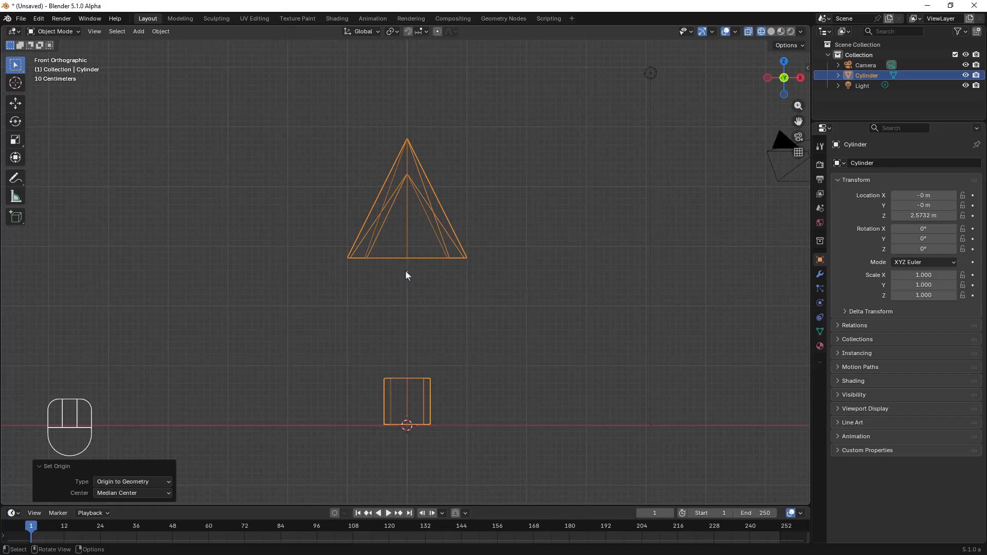
# Step: In edit mode, select only the cone and duplicate it about 0.456 m down along Z
pyautogui.press('Tab')
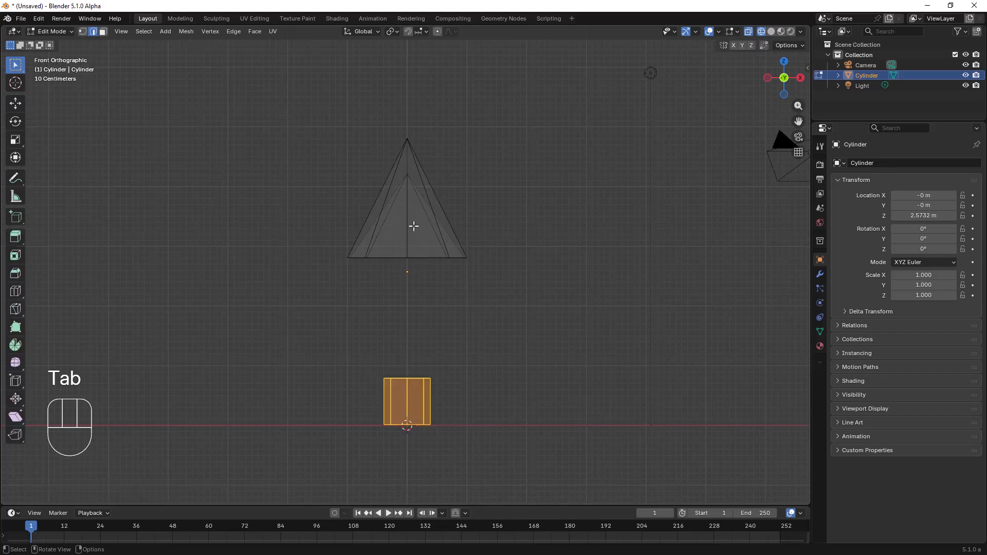
pyautogui.press('a')
pyautogui.press('l')
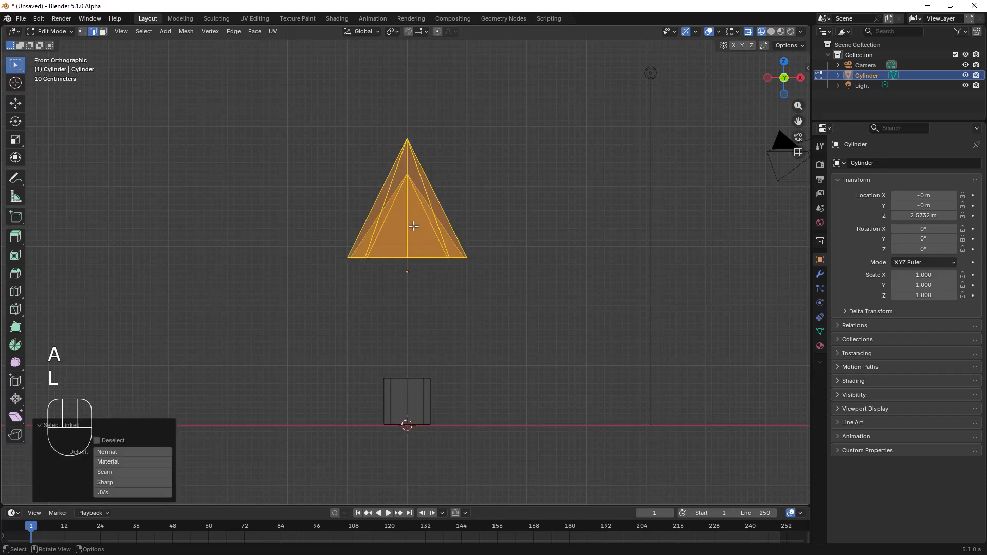
pyautogui.hotkey('shift', 'd')
pyautogui.press('z')
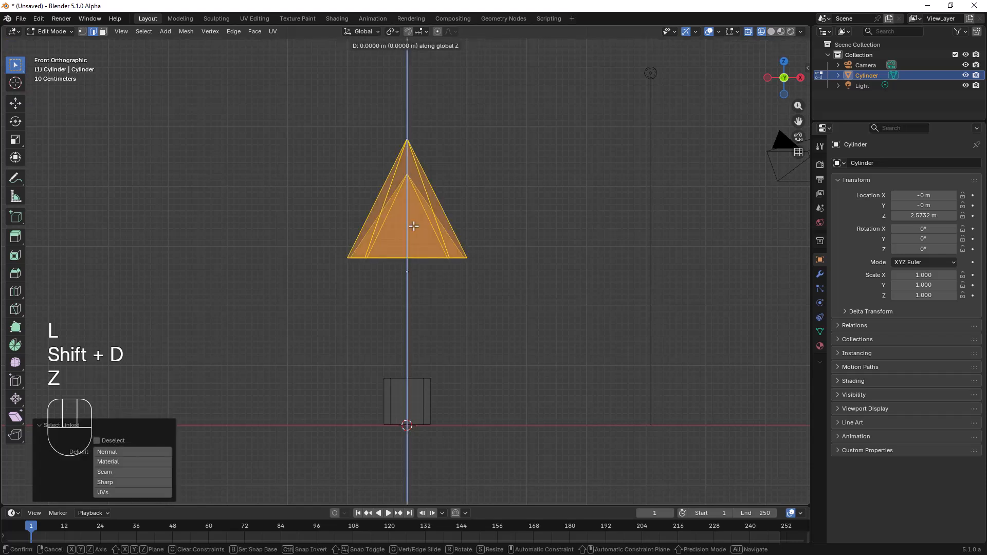
pyautogui.click(422, 253)
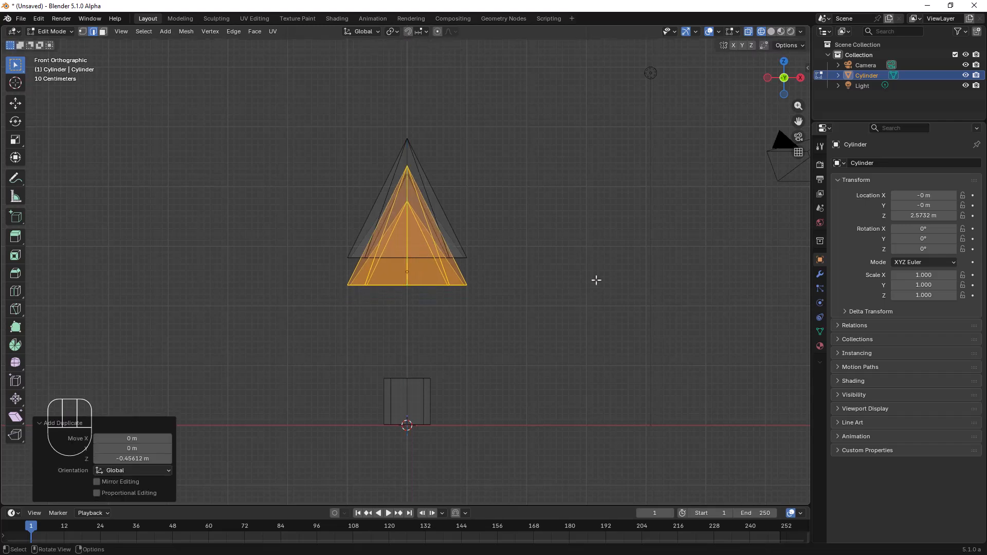
# Step: Stretch the duplicated cone by about 1.251 along Z and move it about 0.404 m down
pyautogui.press('s')
pyautogui.press('z')
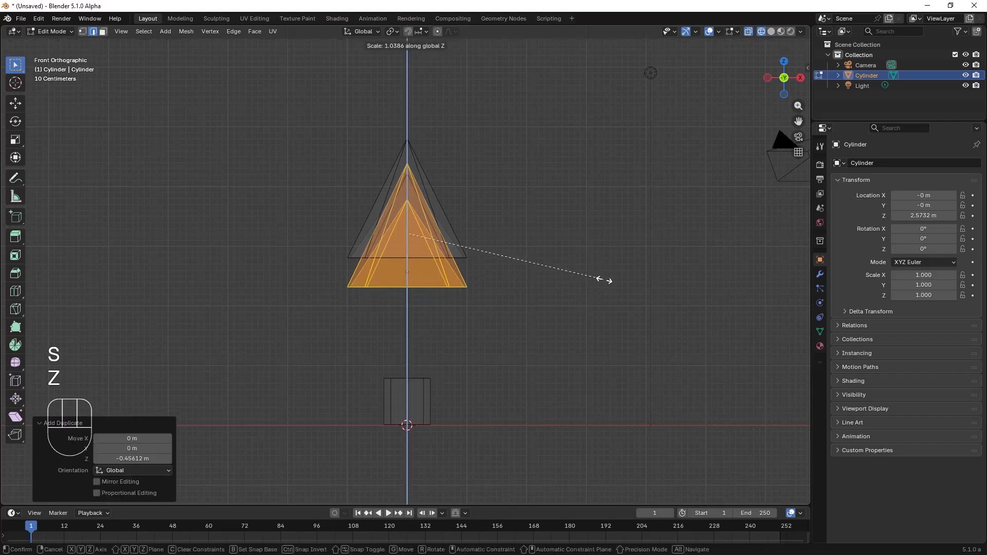
pyautogui.click(645, 274)
pyautogui.press('g')
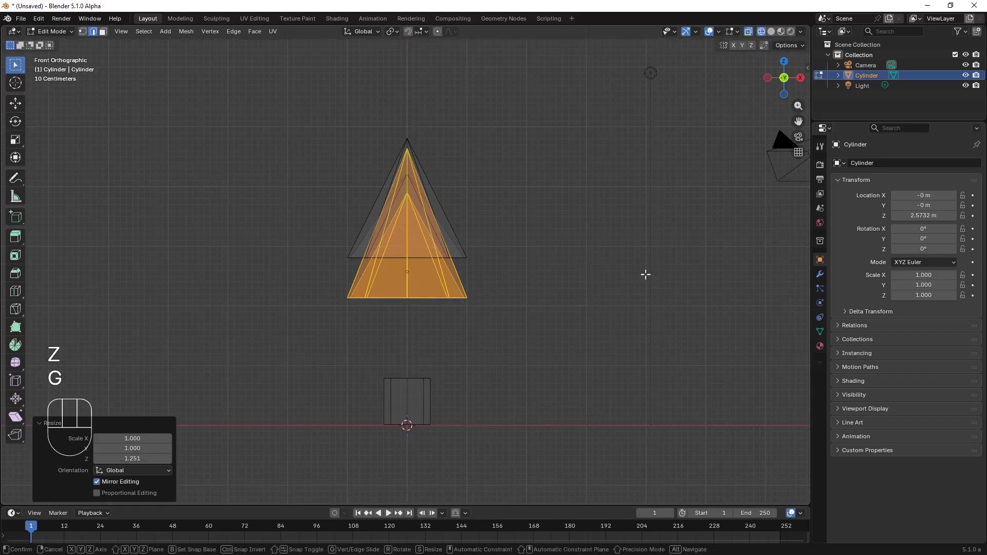
pyautogui.press('z')
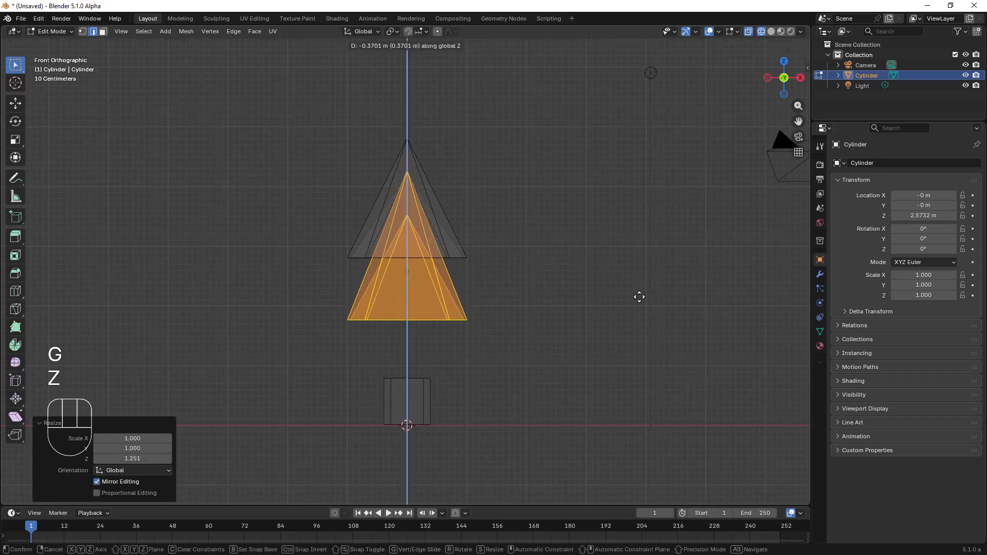
pyautogui.click(639, 299)
# Step: In solid shading, select the inner rim edge loop under the upper cone and scale it inward with the Z axis locked
pyautogui.moveTo(639, 298); pyautogui.dragTo(499, 315, button='middle')
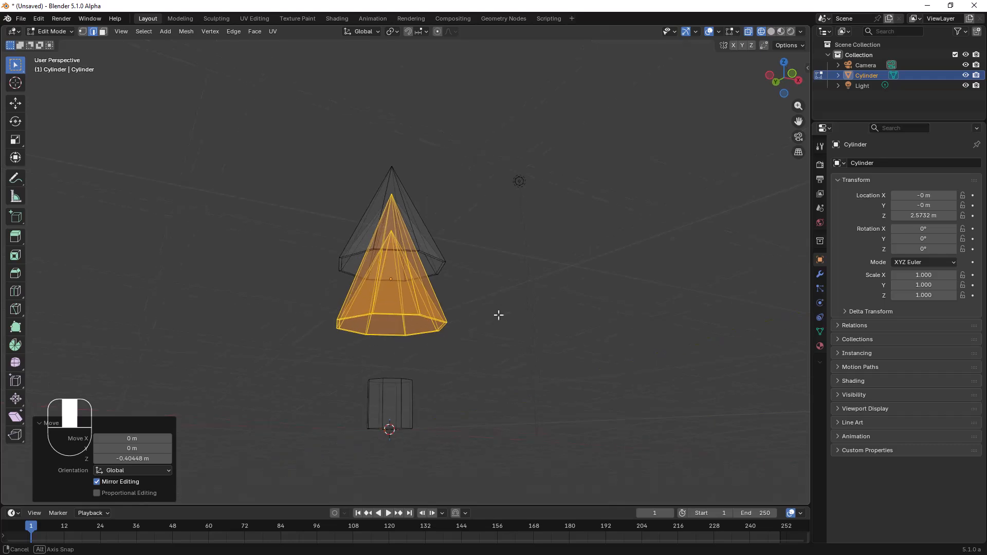
pyautogui.scroll(4, 463, 290)
pyautogui.moveTo(485, 259); pyautogui.dragTo(494, 255, button='middle')
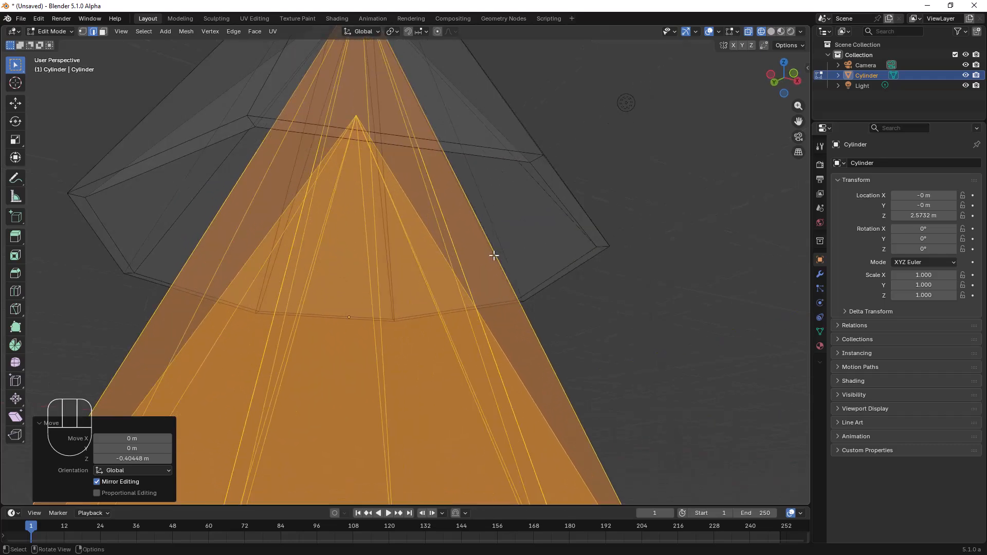
pyautogui.scroll(-4, 494, 256)
pyautogui.scroll(2, 496, 256)
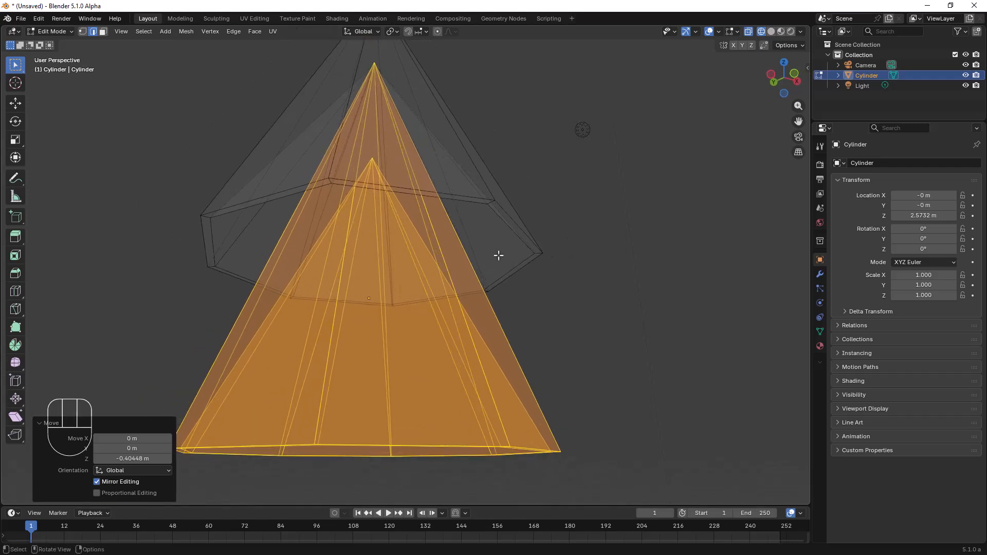
pyautogui.press('z')
pyautogui.click(561, 252)
pyautogui.moveTo(562, 252); pyautogui.dragTo(567, 237, button='middle')
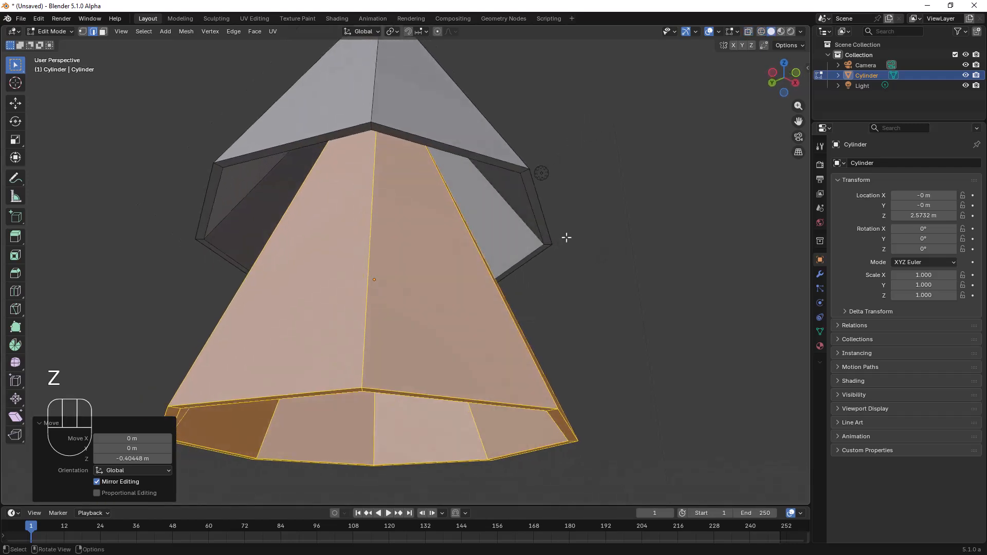
pyautogui.keyDown('alt'); pyautogui.click(528, 189); pyautogui.keyUp('alt')
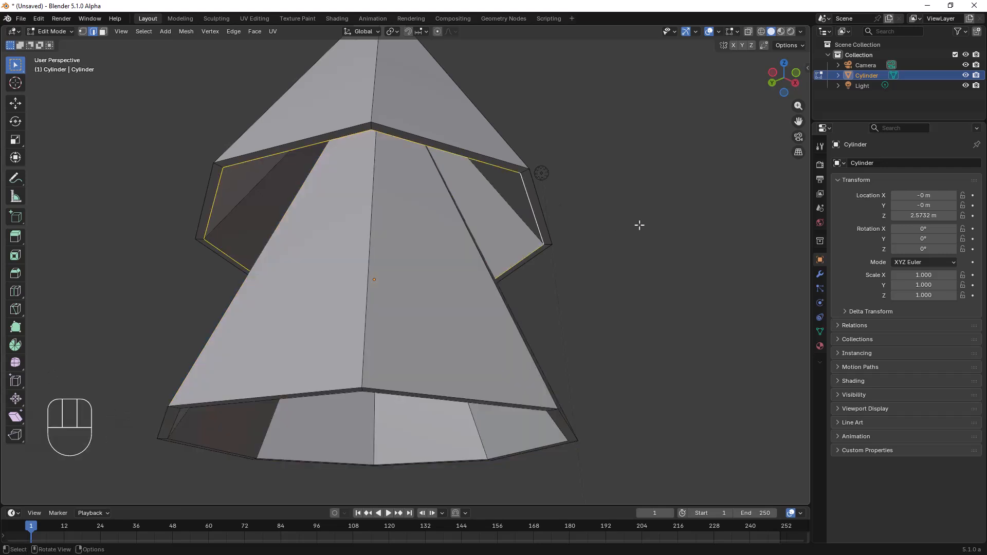
pyautogui.press('s')
pyautogui.hotkey('shift', 'z')
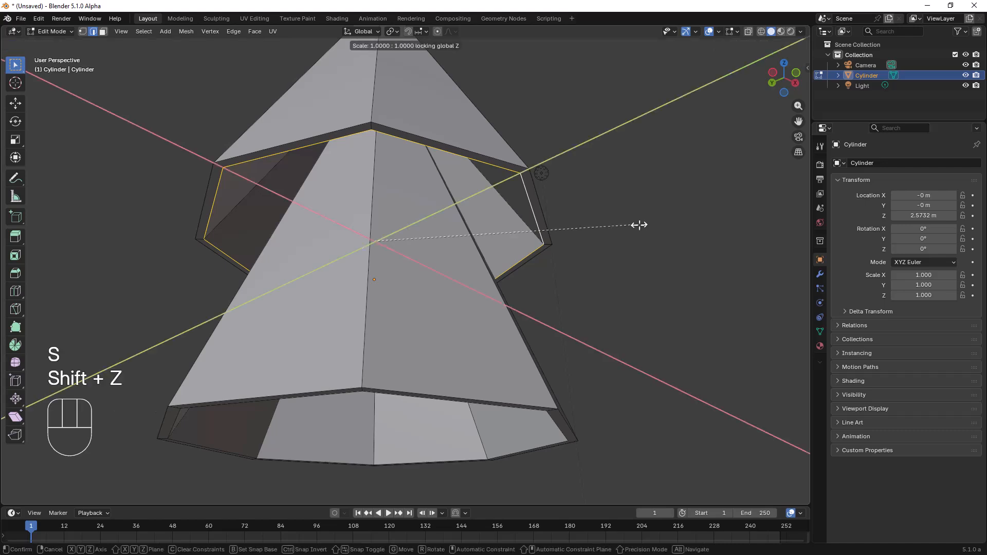
pyautogui.click(527, 230)
# Step: Select only the upper cone and duplicate it about 0.883 m up along Z
pyautogui.scroll(-4, 529, 216)
pyautogui.moveTo(520, 261); pyautogui.dragTo(483, 272, button='middle')
pyautogui.scroll(-2, 504, 288)
pyautogui.press('a')
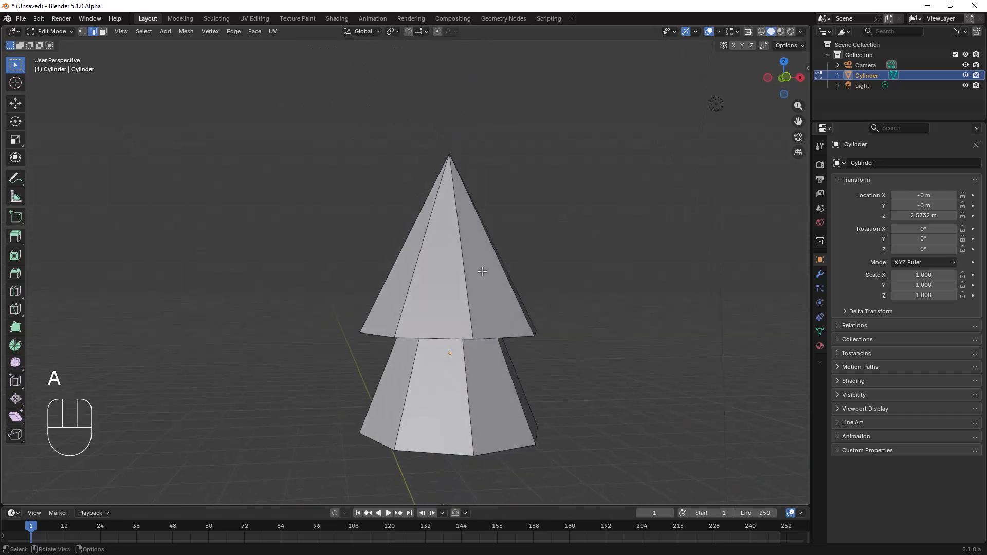
pyautogui.press('l')
pyautogui.hotkey('shift', 'd')
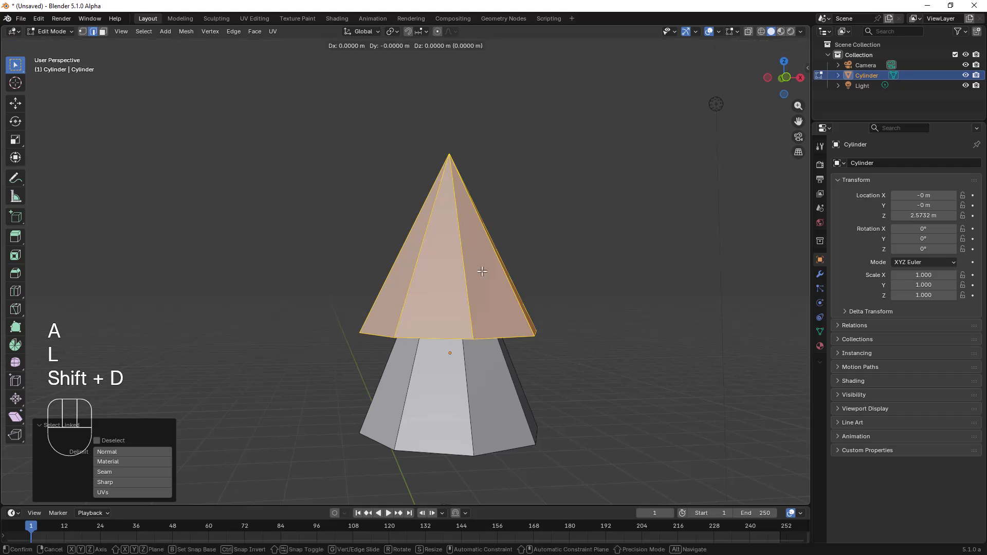
pyautogui.press('z')
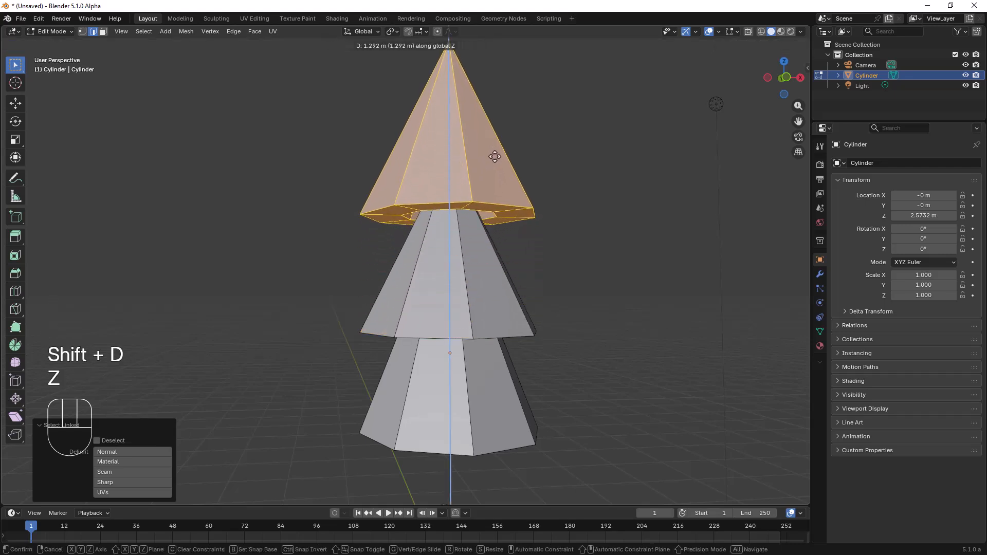
pyautogui.click(498, 193)
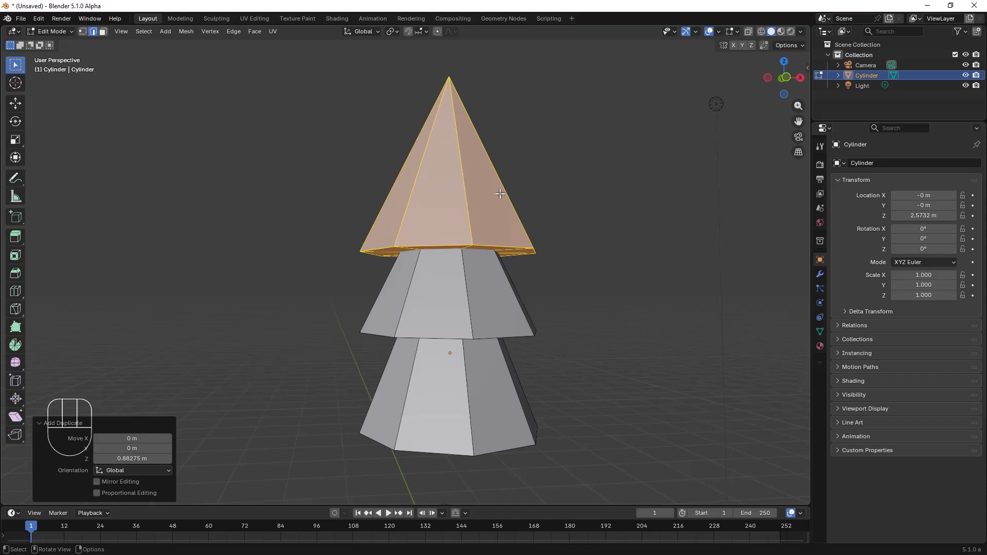
# Step: Scale the new top cone to about 0.687 along Z and shrink it slightly in all directions
pyautogui.press('s')
pyautogui.press('z')
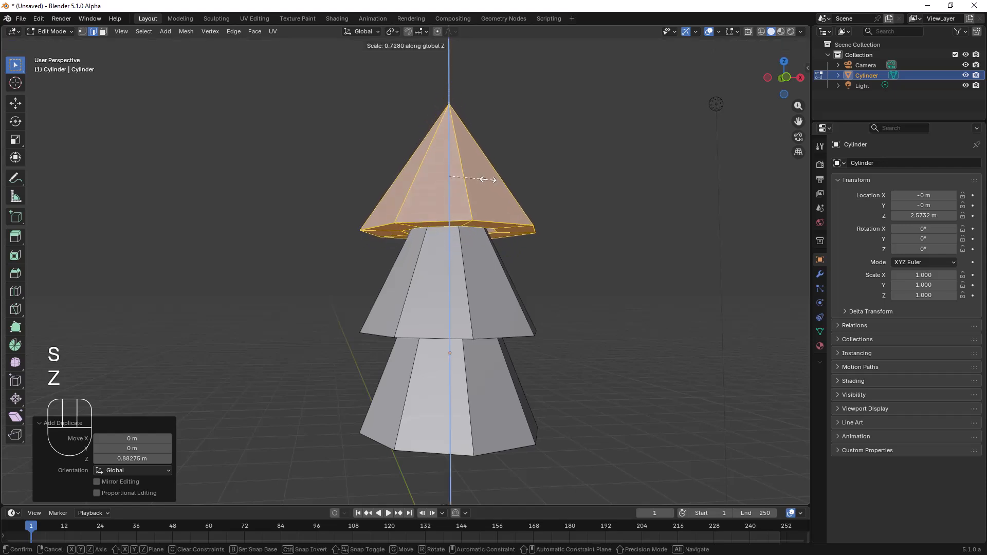
pyautogui.click(486, 178)
pyautogui.press('s')
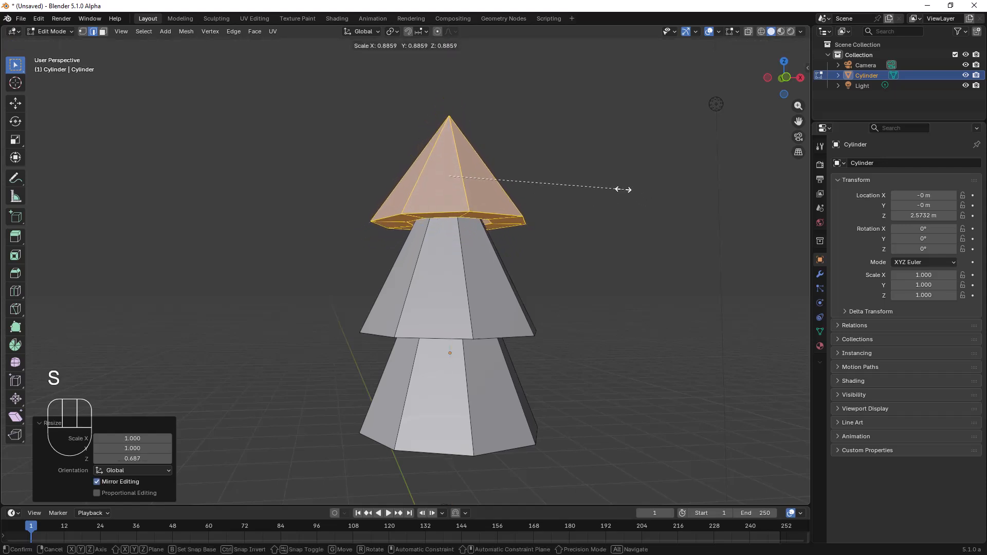
pyautogui.click(588, 181)
# Step: Lower the top cone along Z onto the tier beneath it
pyautogui.press('g')
pyautogui.press('z')
pyautogui.click(592, 203)
# Step: In vertex mode, select one outer rim vertex of the top cone and move it about -0.031, -0.064 and -0.105 m in X, Y and Z
pyautogui.moveTo(590, 206); pyautogui.dragTo(540, 272, button='middle')
pyautogui.scroll(3, 493, 230)
pyautogui.scroll(-2, 556, 206)
pyautogui.press('1')
pyautogui.click(516, 236)
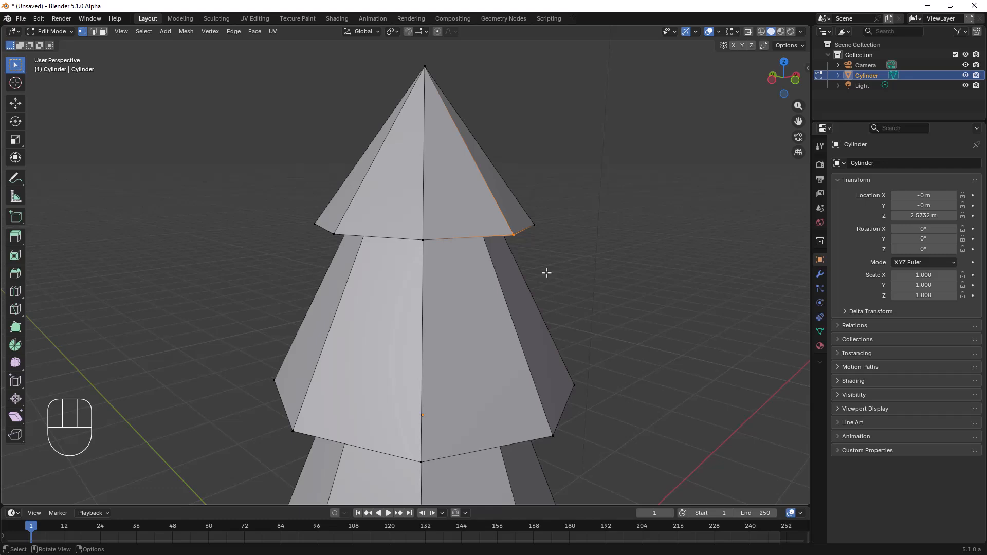
pyautogui.moveTo(517, 278); pyautogui.dragTo(541, 297, button='middle')
pyautogui.keyDown('shift'); pyautogui.moveTo(527, 254); pyautogui.dragTo(524, 263, button='middle'); pyautogui.keyUp('shift')
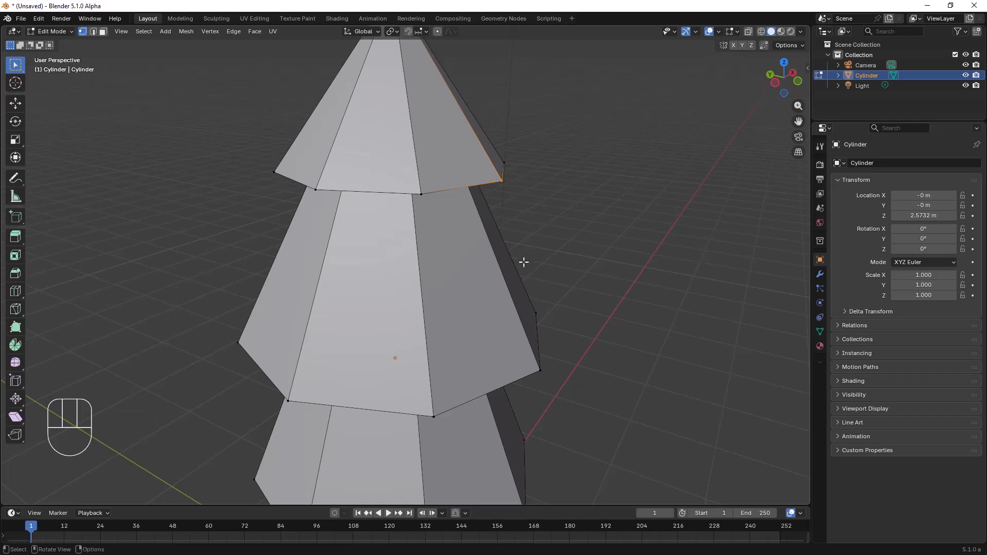
pyautogui.moveTo(533, 184)
pyautogui.mouseDown(button='middle')
pyautogui.moveTo(542, 165)
pyautogui.moveTo(539, 195)
pyautogui.mouseUp(button='middle')
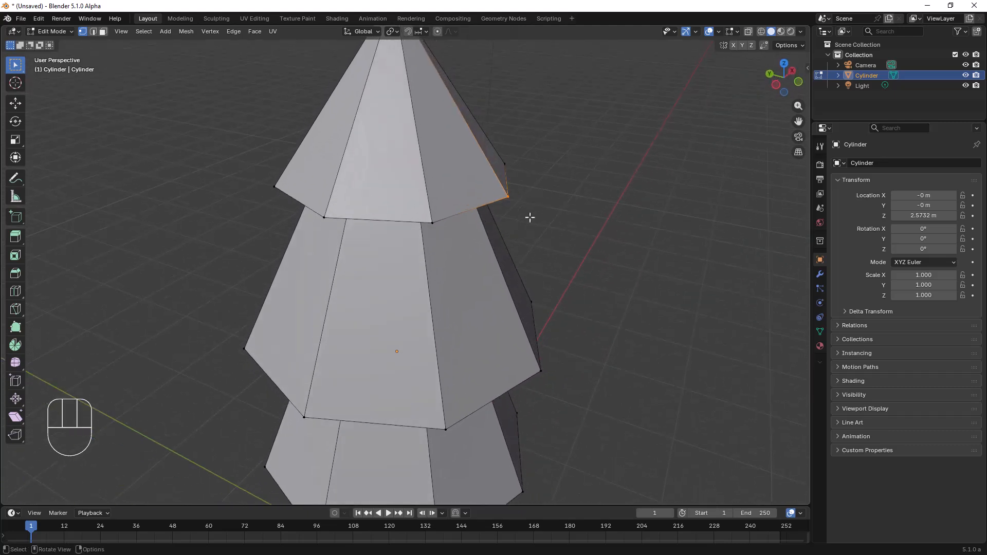
pyautogui.press('g')
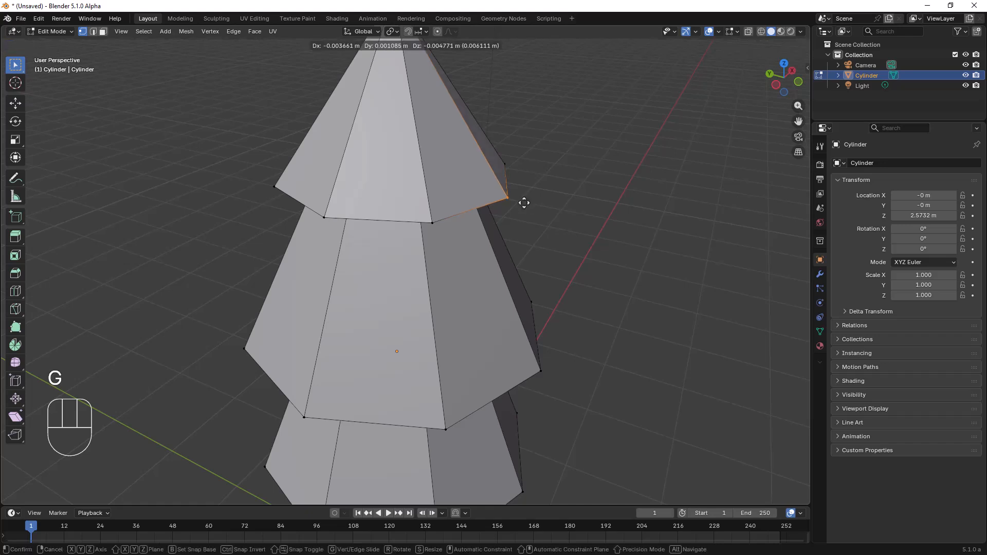
pyautogui.click(532, 224)
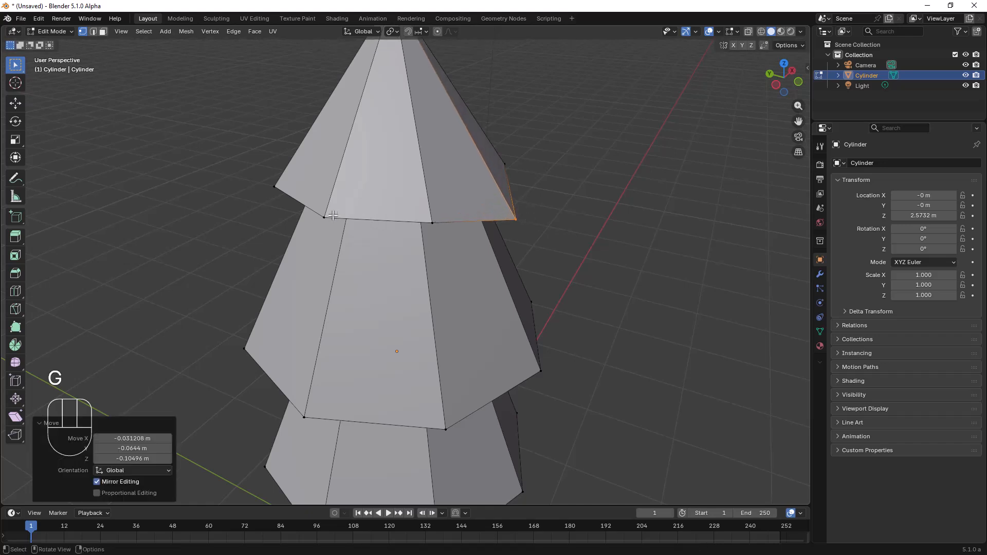
# Step: Select only the middle cone, rotate it about 23.7° around Z, and clear the selection
pyautogui.scroll(-3, 345, 306)
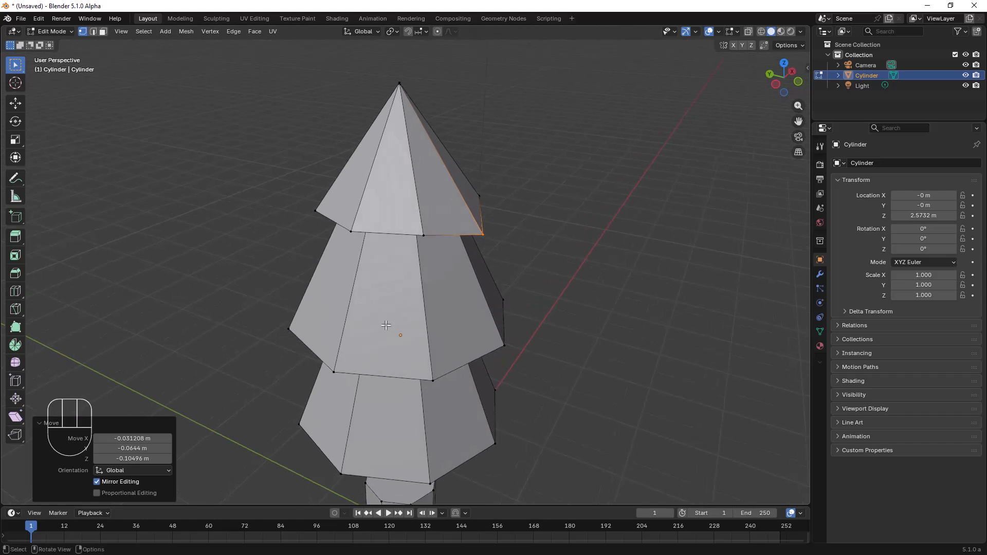
pyautogui.press('a')
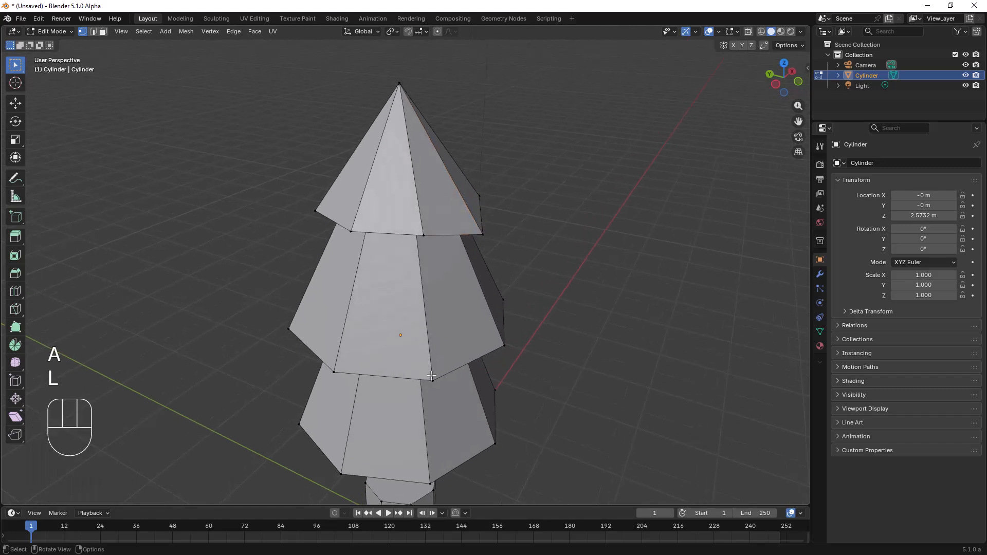
pyautogui.press('l')
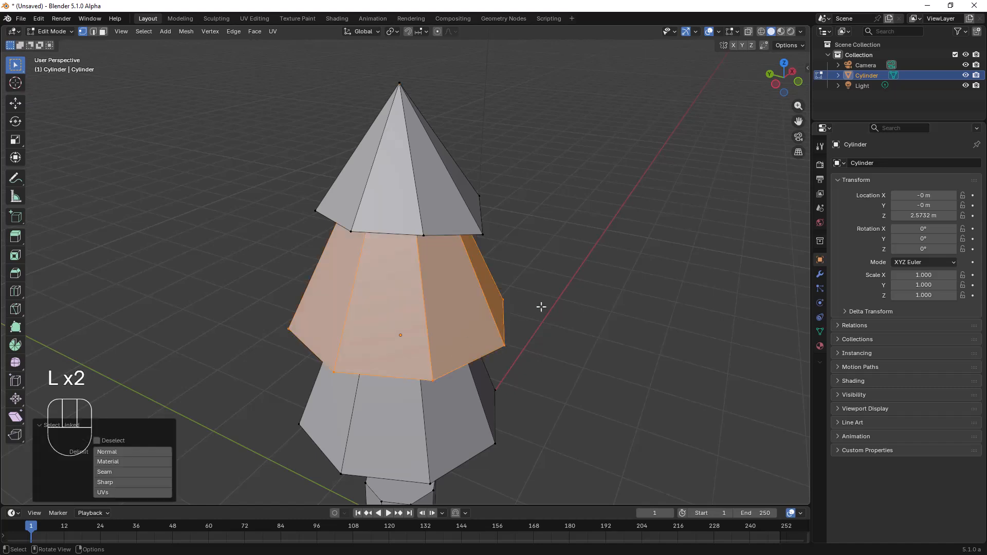
pyautogui.press('r')
pyautogui.press('z')
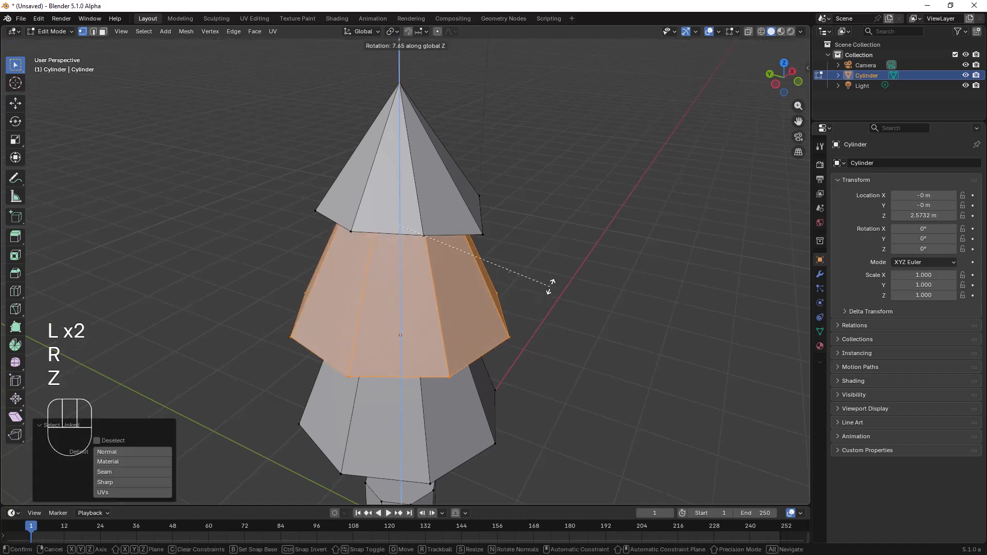
pyautogui.click(573, 238)
pyautogui.scroll(-4, 498, 346)
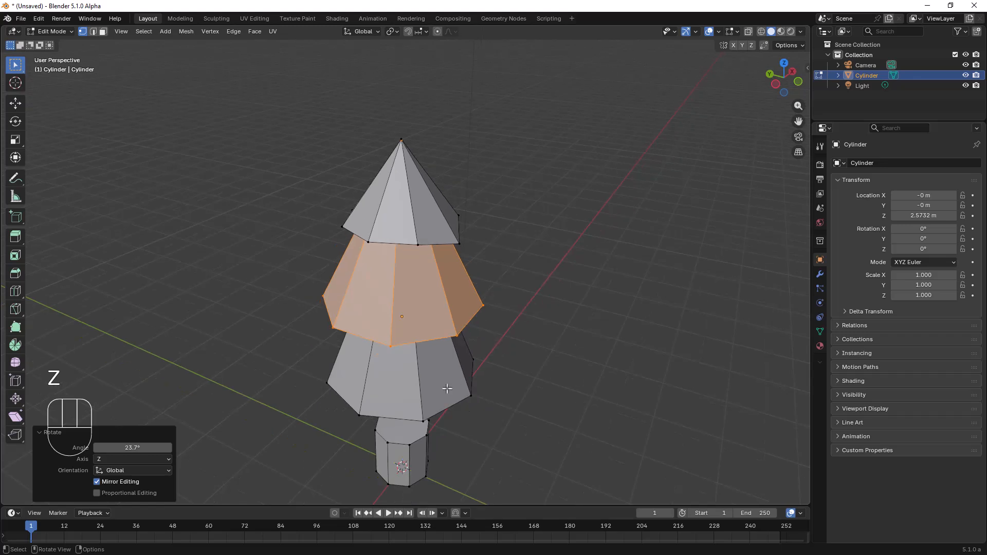
pyautogui.press('a')
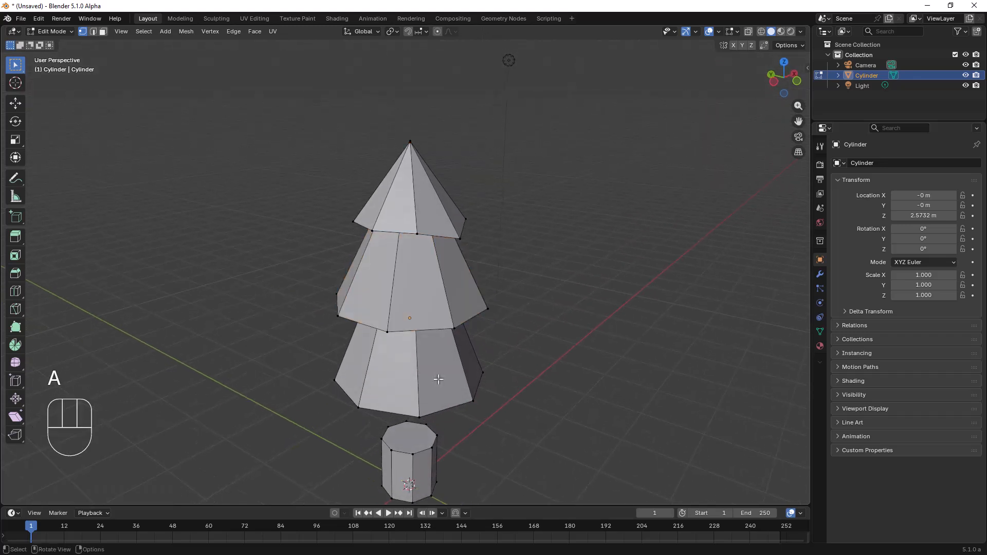
# Step: Select only the lowest cone and rotate it about 17.2° around Z
pyautogui.press('l')
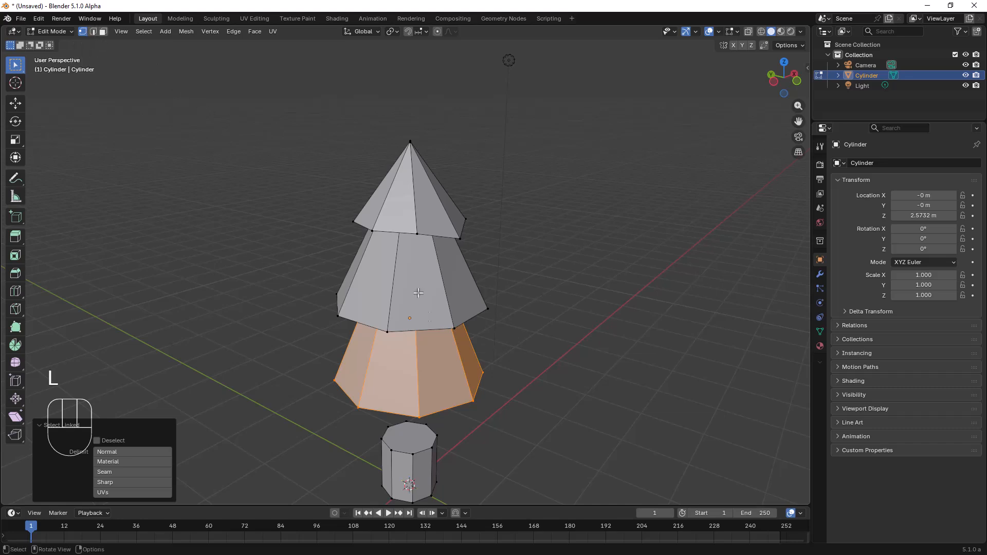
pyautogui.press('r')
pyautogui.press('z')
pyautogui.click(477, 374)
pyautogui.moveTo(477, 374); pyautogui.dragTo(466, 213, button='middle')
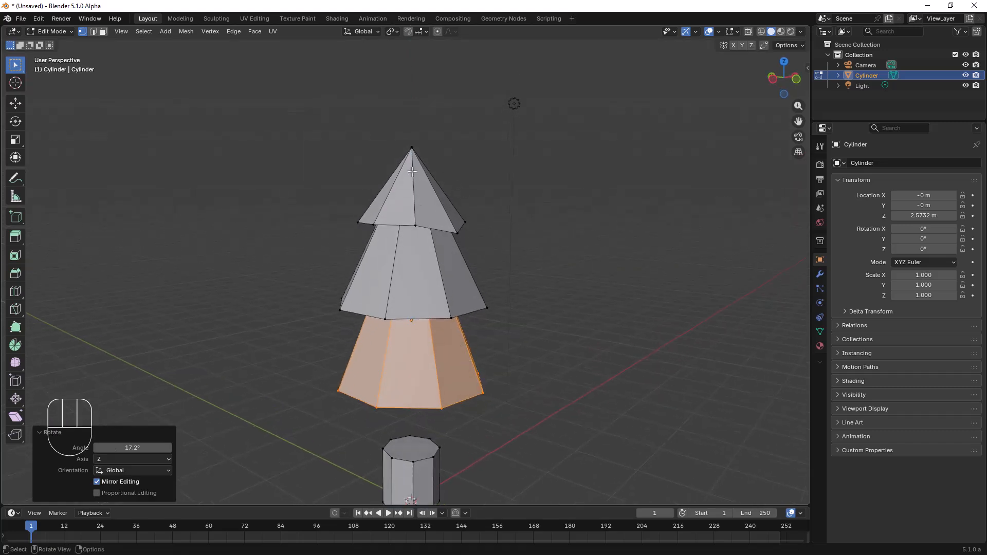
# Step: Try moving one lower rim vertex of the bottom cone, then undo that move
pyautogui.click(383, 408)
pyautogui.press('g')
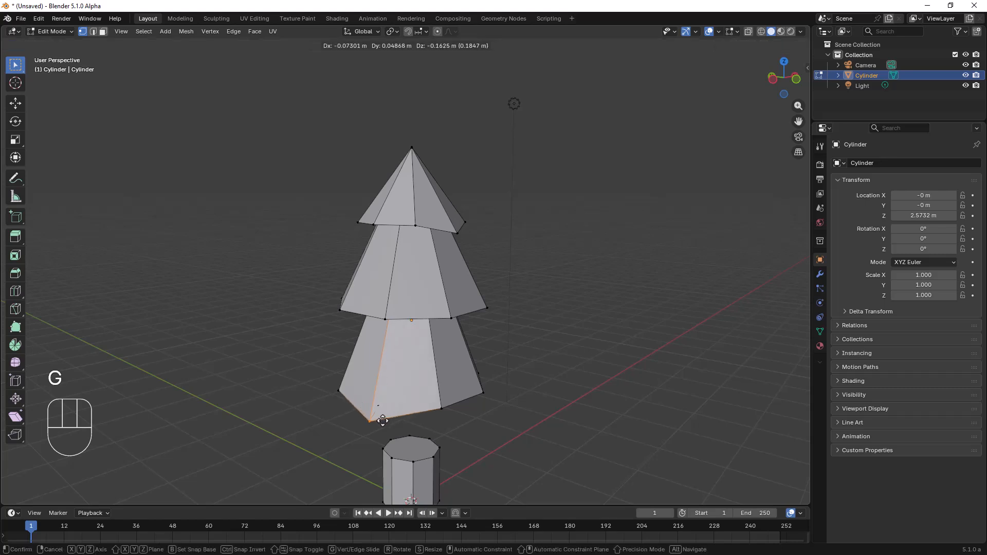
pyautogui.click(413, 395)
pyautogui.moveTo(414, 393); pyautogui.dragTo(497, 264, button='middle')
pyautogui.hotkey('ctrl', 'z')
# Step: Select the inner rim loop under the bottom cone and scale it inward in X and Y only, keeping Z locked
pyautogui.scroll(3, 422, 350)
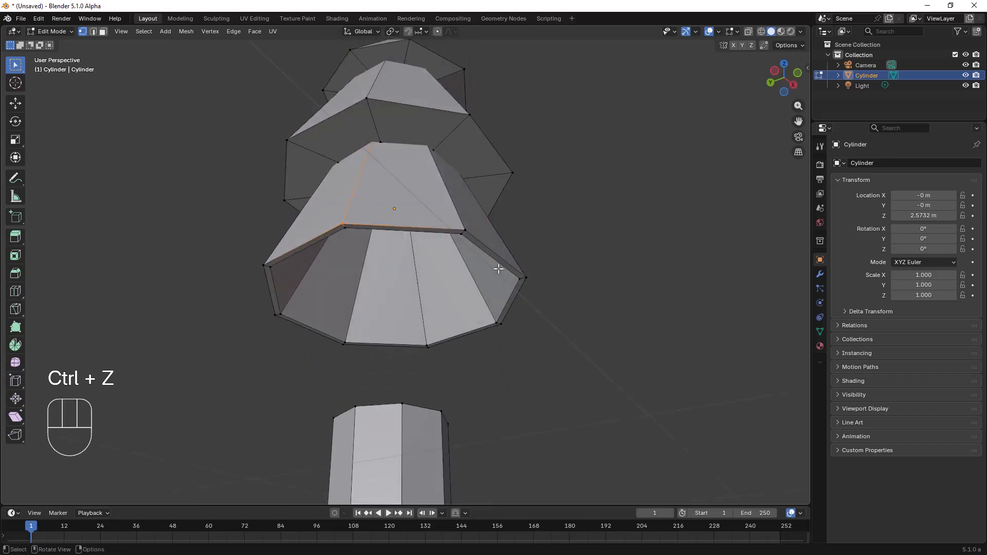
pyautogui.keyDown('alt'); pyautogui.click(507, 267); pyautogui.keyUp('alt')
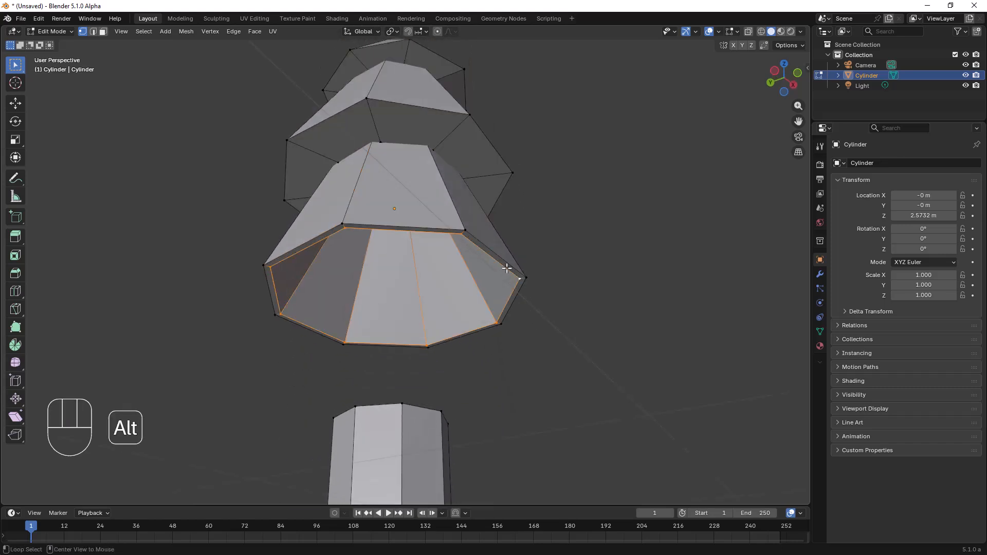
pyautogui.press('s')
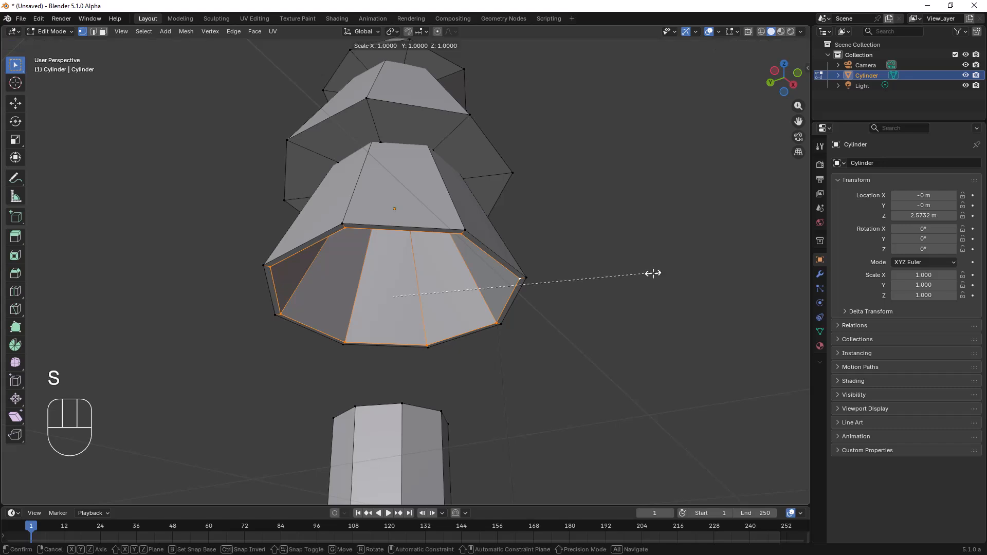
pyautogui.hotkey('shift', 'z')
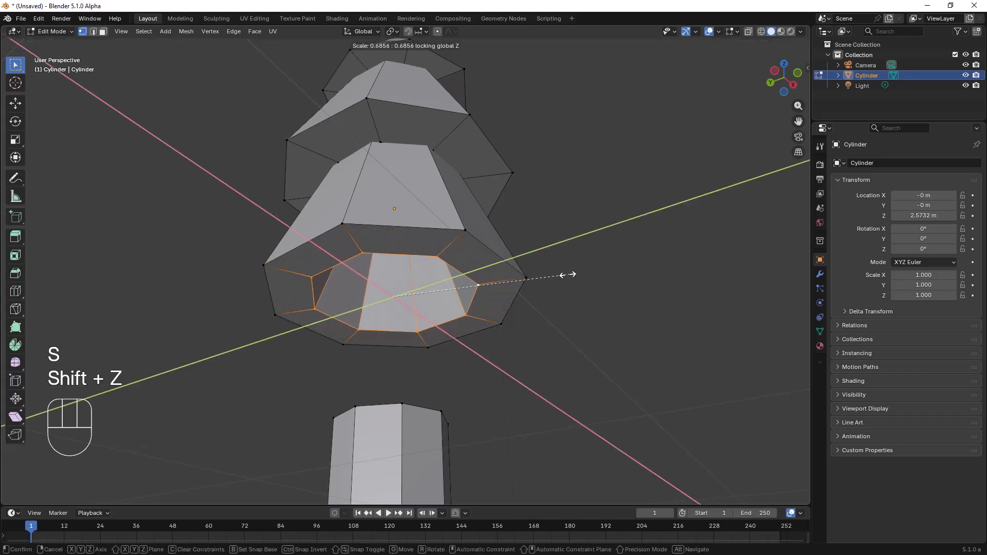
pyautogui.click(481, 274)
pyautogui.moveTo(484, 276); pyautogui.dragTo(448, 336, button='middle')
pyautogui.press('Tab')
pyautogui.press('Tab')
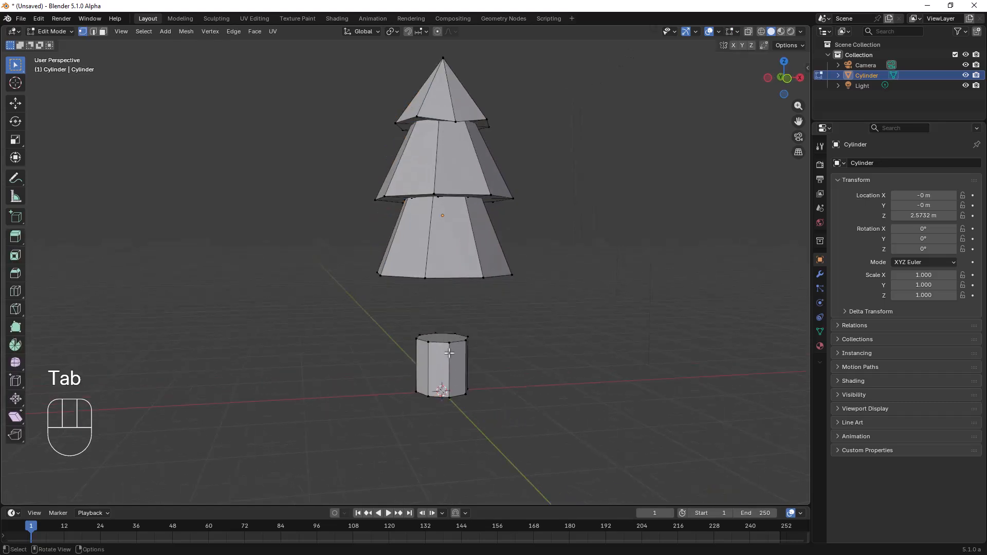
# Step: In wireframe shading, select all three cones and lower them along Z onto the top of the trunk
pyautogui.keyDown('shift'); pyautogui.moveTo(481, 279); pyautogui.dragTo(450, 306, button='middle'); pyautogui.keyUp('shift')
pyautogui.press('z')
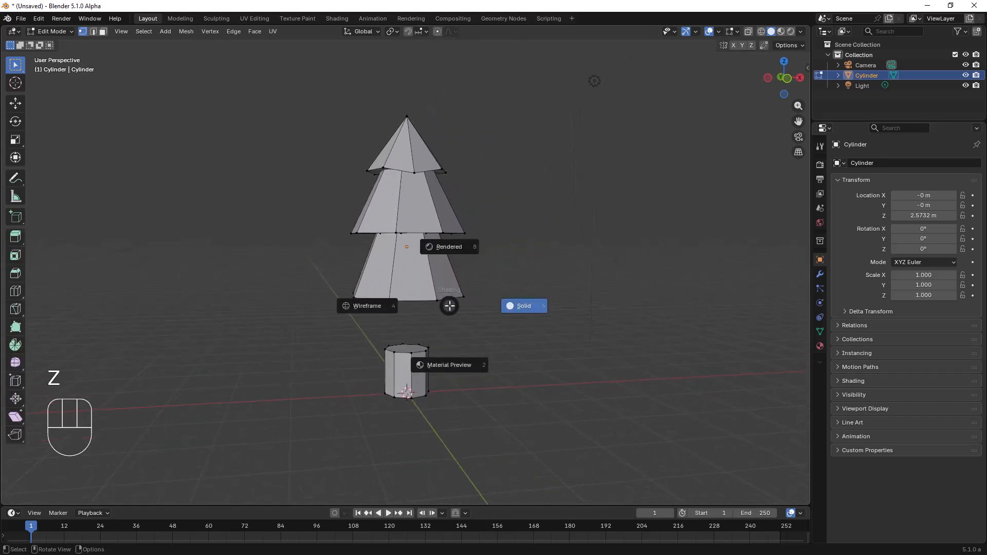
pyautogui.click(387, 304)
pyautogui.moveTo(298, 95); pyautogui.dragTo(502, 320)
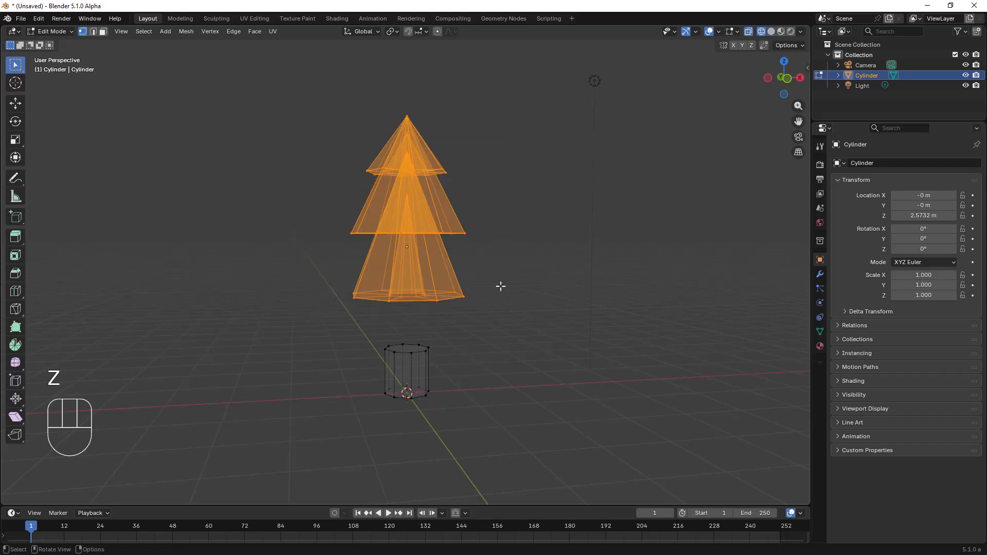
pyautogui.press('g')
pyautogui.press('z')
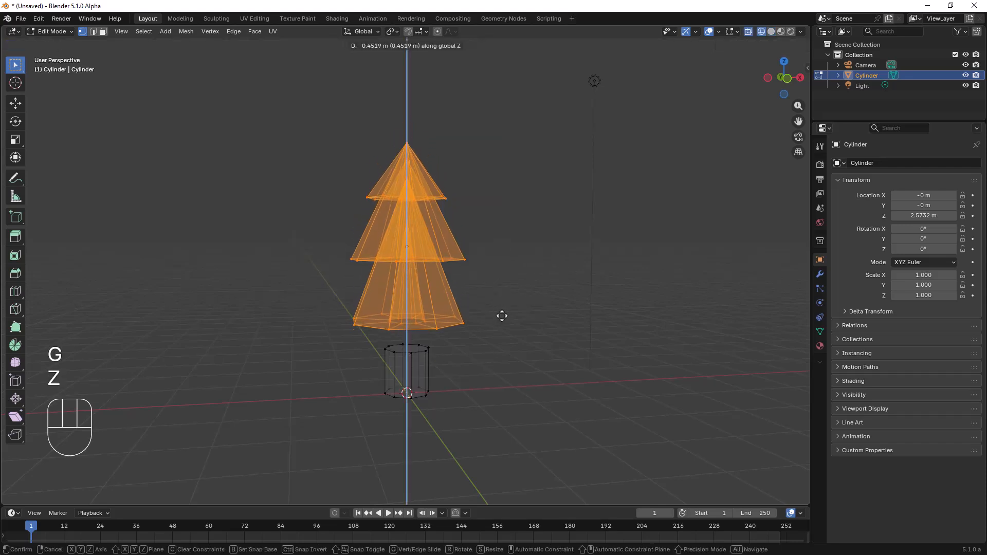
pyautogui.click(502, 342)
# Step: Return to Object Mode and switch the viewport back to solid shading
pyautogui.moveTo(489, 342); pyautogui.dragTo(482, 294, button='middle')
pyautogui.press('Tab')
pyautogui.scroll(5, 460, 357)
pyautogui.press('z')
pyautogui.moveTo(515, 337)
pyautogui.mouseDown(button='middle')
pyautogui.moveTo(509, 328)
pyautogui.moveTo(488, 344)
pyautogui.mouseUp(button='middle')
pyautogui.scroll(4, 451, 368)
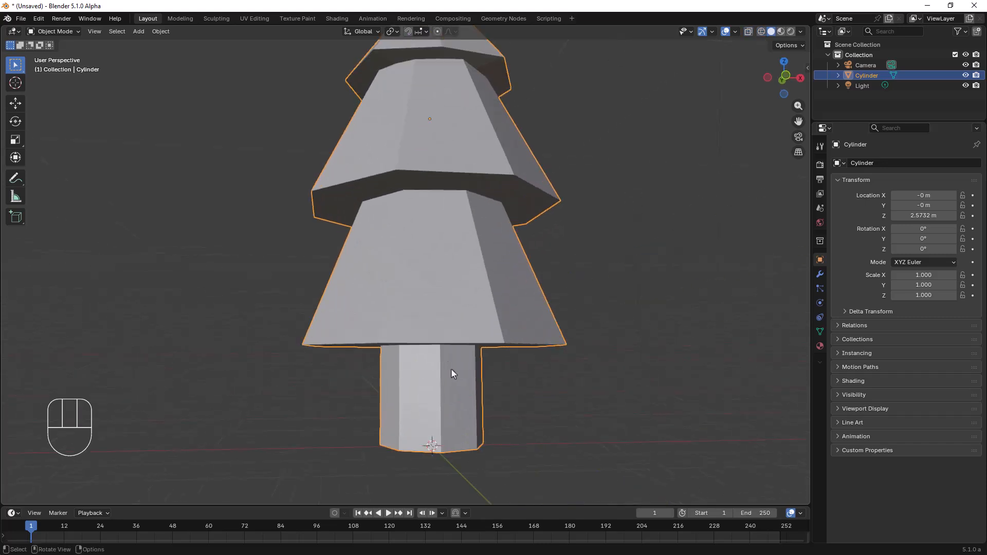
# Step: In Edit Mode, select only the trunk, scale it uniformly to about 0.607, and stretch it along Z by about 1.382
pyautogui.press('Tab')
pyautogui.moveTo(452, 374); pyautogui.dragTo(448, 379, button='middle')
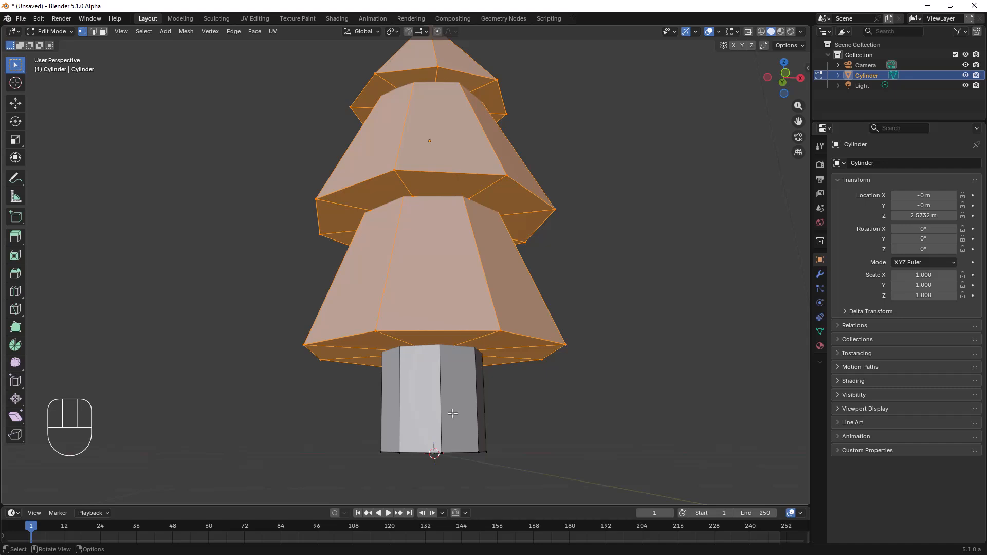
pyautogui.press('a')
pyautogui.press('l')
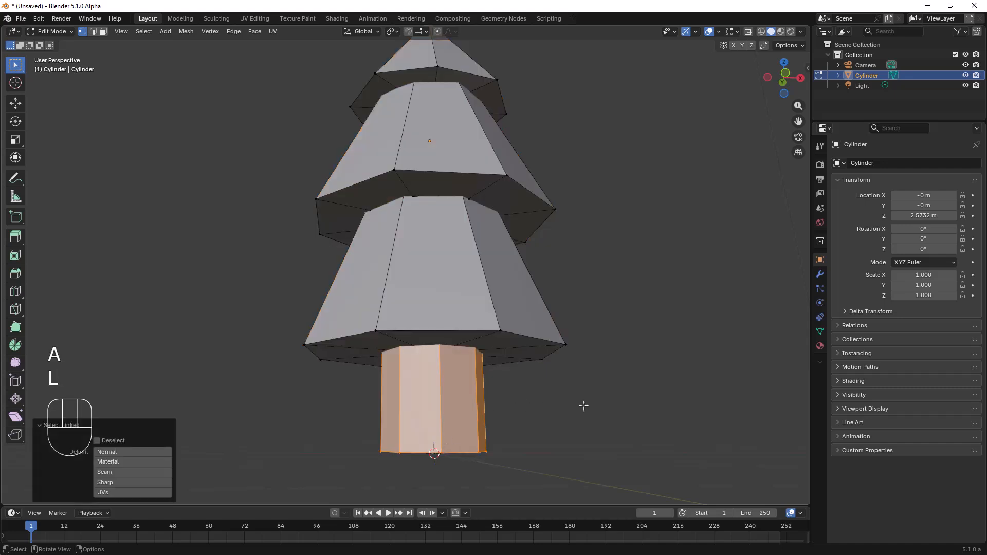
pyautogui.press('s')
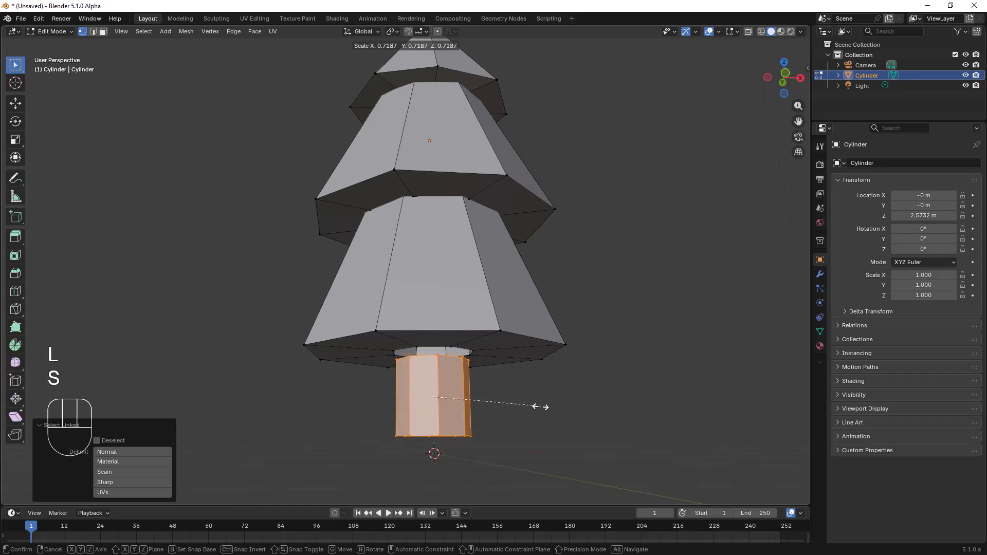
pyautogui.click(524, 408)
pyautogui.press('s')
pyautogui.press('z')
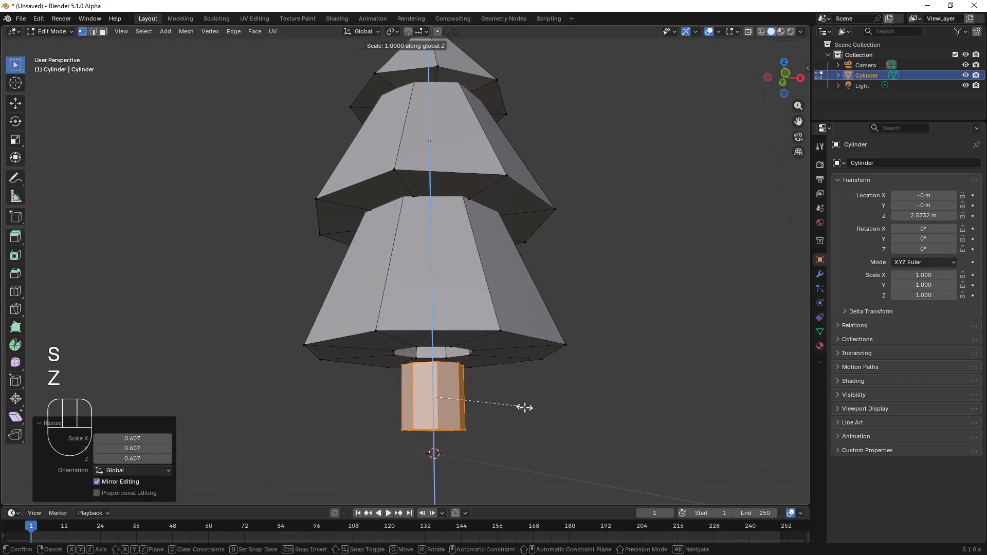
pyautogui.click(513, 383)
# Step: Select the inner rim loop around the opening under the bottom cone, fill it with a face, and clear the selection
pyautogui.scroll(2, 506, 380)
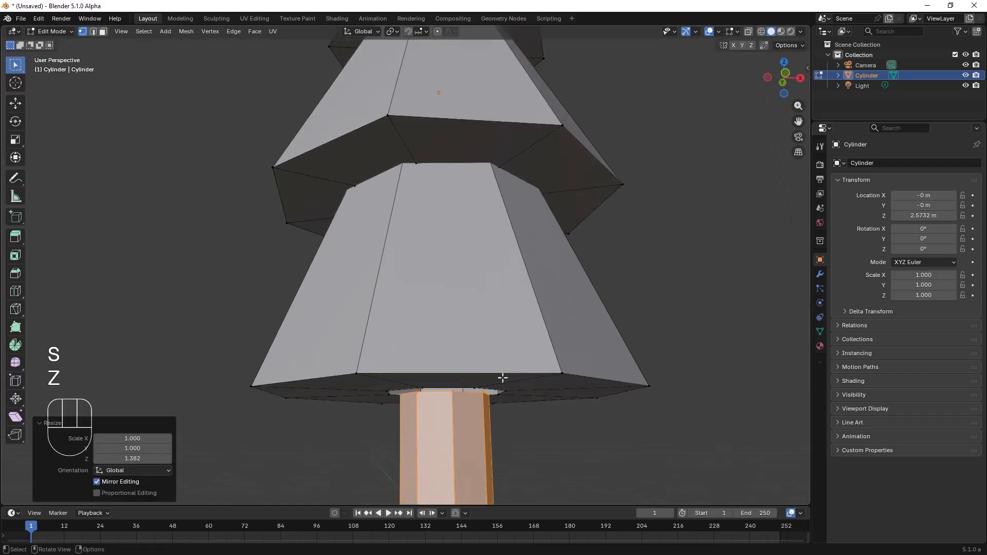
pyautogui.keyDown('shift'); pyautogui.moveTo(503, 379); pyautogui.dragTo(514, 295, button='middle'); pyautogui.keyUp('shift')
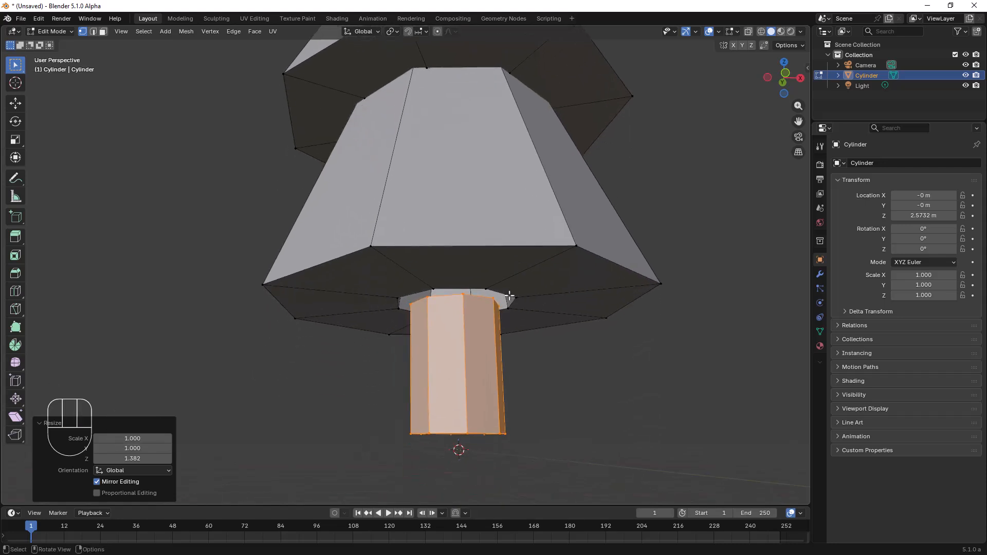
pyautogui.keyDown('alt'); pyautogui.click(509, 296); pyautogui.keyUp('alt')
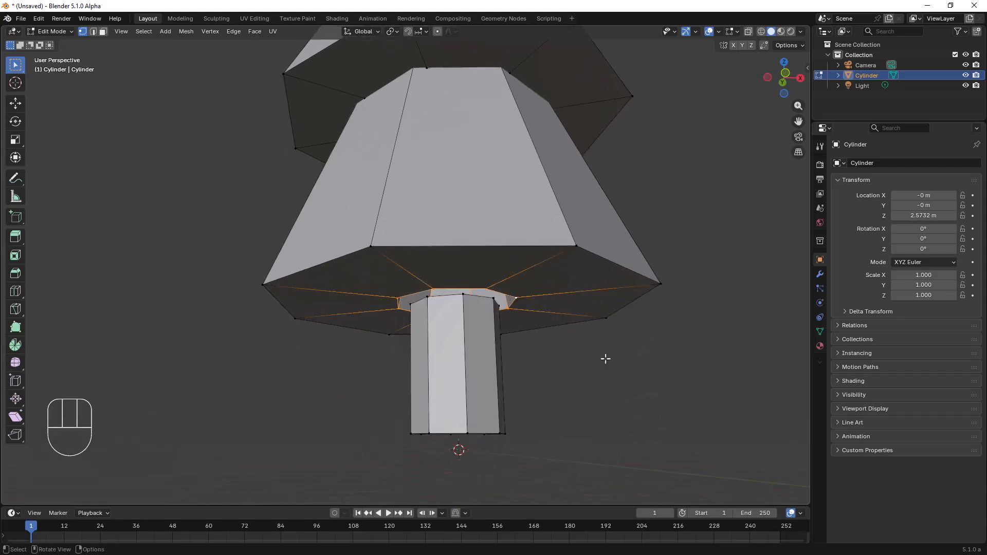
pyautogui.press('f')
pyautogui.moveTo(535, 357); pyautogui.dragTo(528, 372, button='middle')
pyautogui.press('a')
pyautogui.press('a')
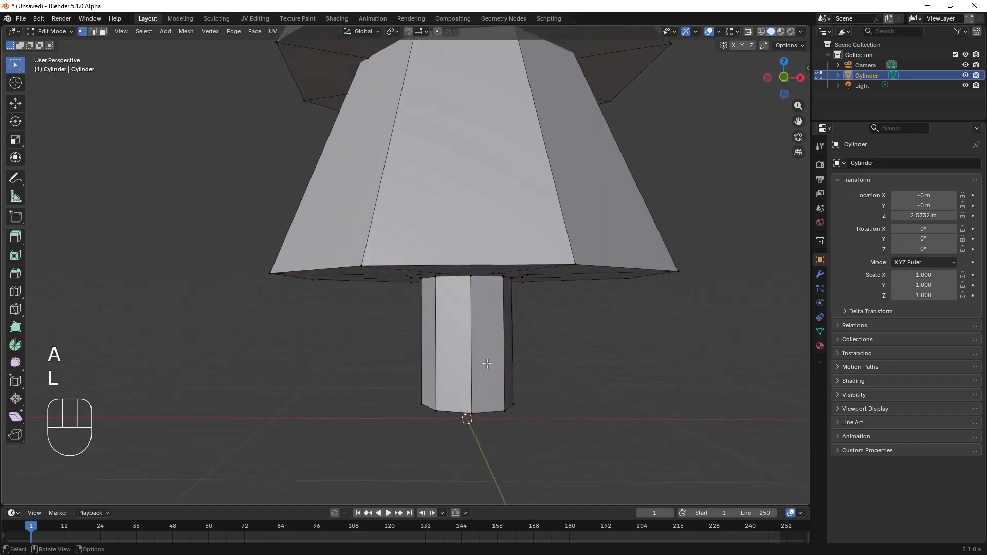
# Step: In face mode, select the whole trunk and raise it about 0.077 m along Z into the bottom cone
pyautogui.press('l')
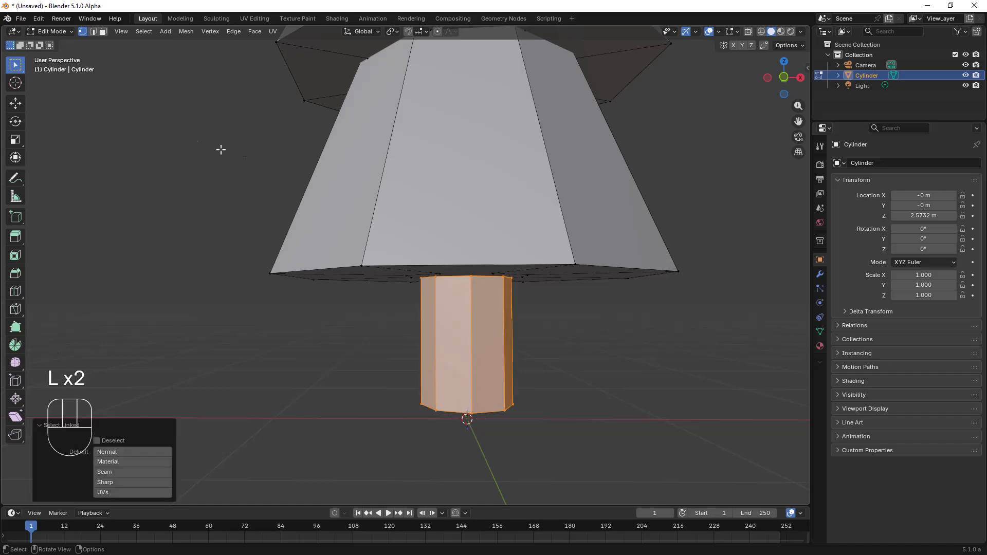
pyautogui.click(103, 31)
pyautogui.click(581, 322)
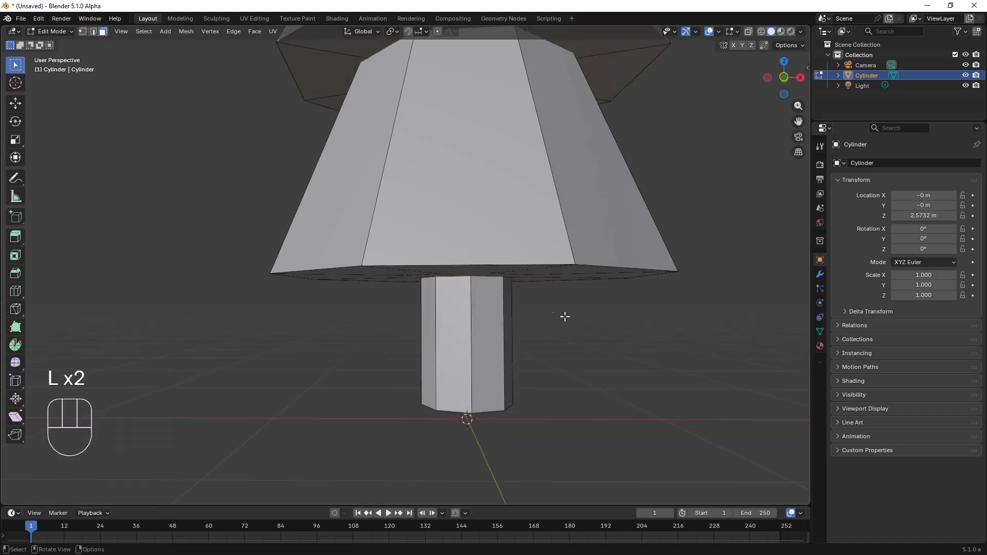
pyautogui.press('l')
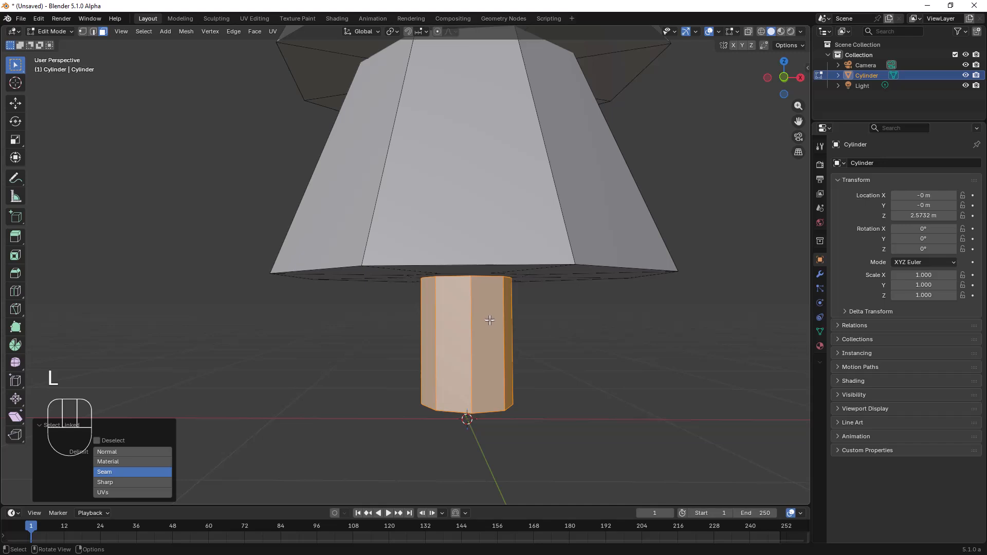
pyautogui.press('g')
pyautogui.press('z')
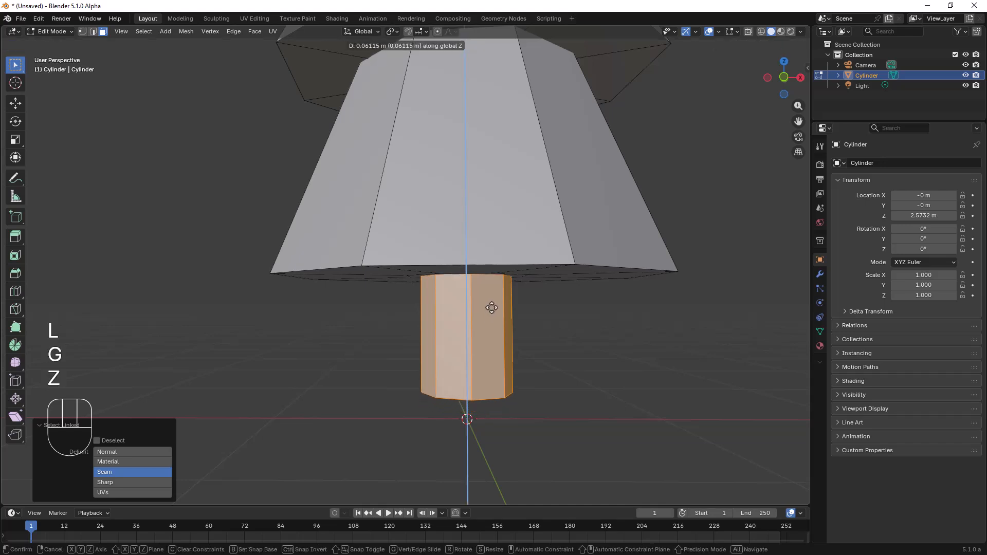
pyautogui.click(492, 309)
# Step: From the front view in Object Mode, lower the whole tree about 0.144 m along Z to the ground line
pyautogui.scroll(-6, 496, 309)
pyautogui.moveTo(501, 310); pyautogui.dragTo(503, 319, button='middle')
pyautogui.press('KP_1')
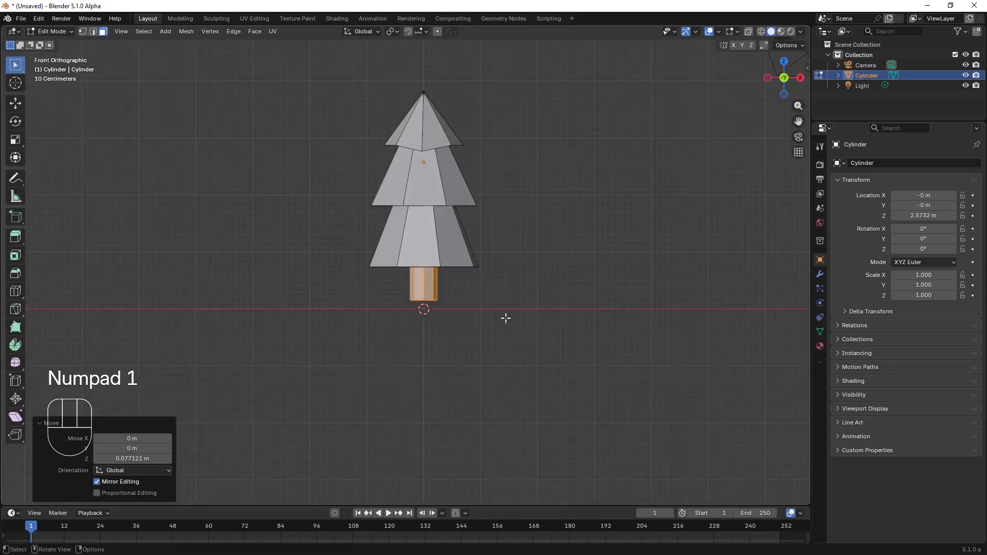
pyautogui.press('Tab')
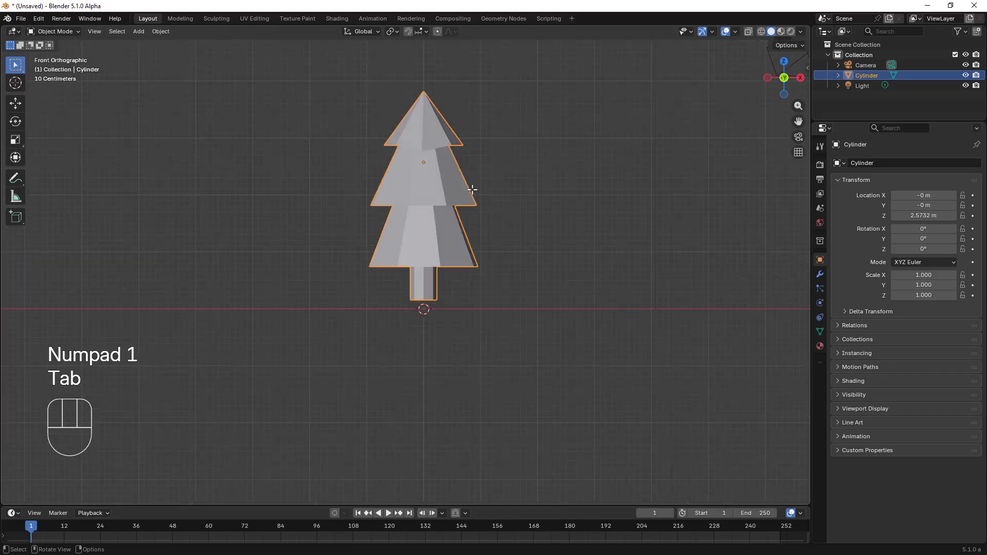
pyautogui.press('g')
pyautogui.press('z')
pyautogui.click(433, 197)
# Step: In vertex mode, move one lower rim vertex of the middle cone about -0.053, -0.004 and -0.058 m in X, Y and Z
pyautogui.moveTo(434, 197); pyautogui.dragTo(474, 237, button='middle')
pyautogui.scroll(6, 443, 259)
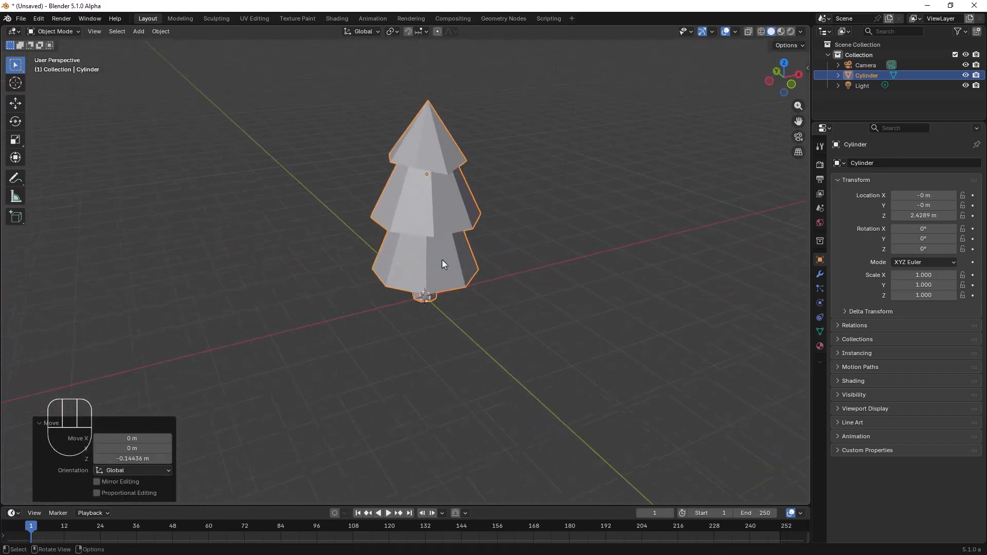
pyautogui.press('Tab')
pyautogui.moveTo(387, 215)
pyautogui.mouseDown(button='middle')
pyautogui.moveTo(389, 200)
pyautogui.moveTo(389, 218)
pyautogui.mouseUp(button='middle')
pyautogui.scroll(4, 388, 218)
pyautogui.scroll(2, 389, 218)
pyautogui.press('1')
pyautogui.click(347, 164)
pyautogui.moveTo(388, 176); pyautogui.dragTo(411, 213, button='middle')
pyautogui.press('g')
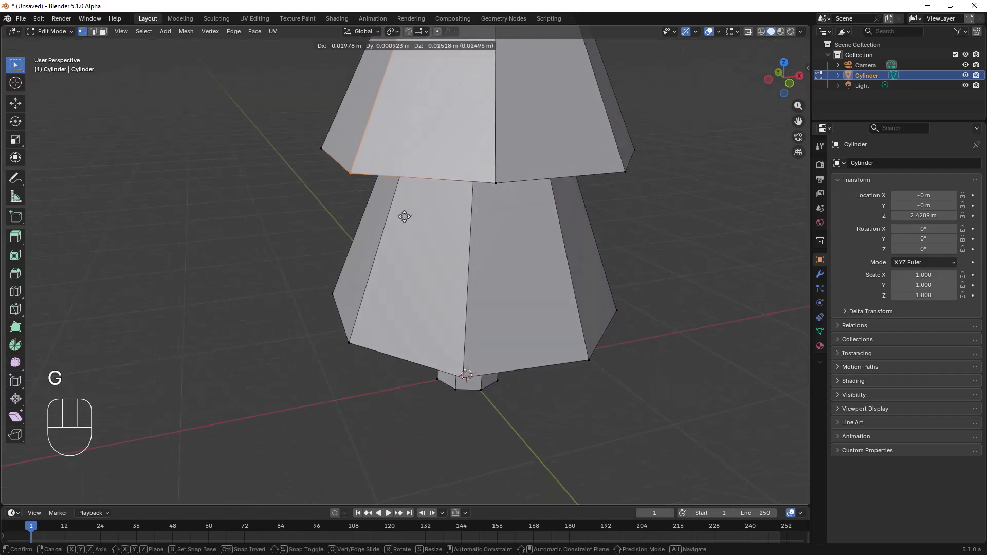
pyautogui.click(399, 223)
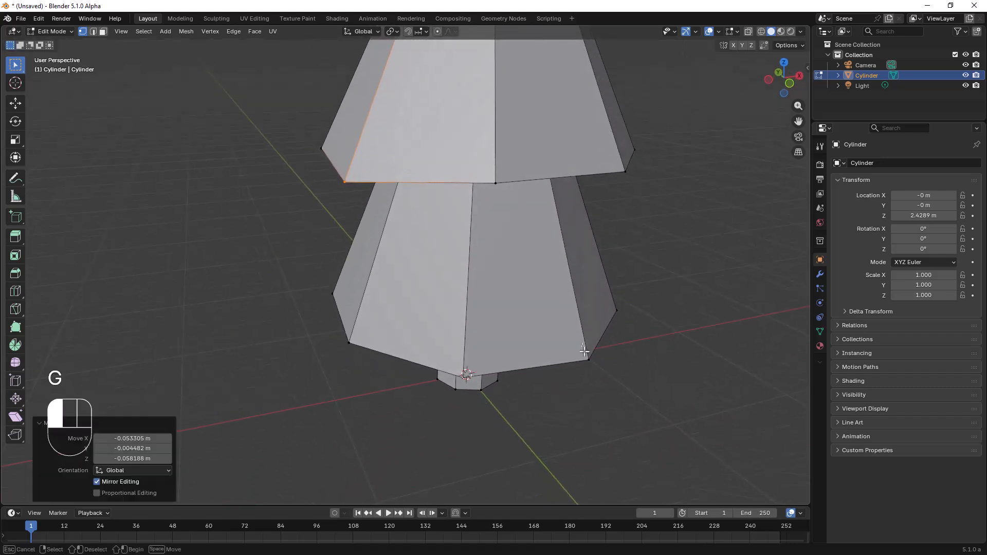
# Step: Move one bottom cone rim vertex about 0.096, -0.055, -0.053 m, plus a further -0.032, 0.015, -0.095 m in X, Y, Z
pyautogui.click(596, 363)
pyautogui.press('g')
pyautogui.click(621, 381)
pyautogui.moveTo(622, 381); pyautogui.dragTo(618, 295, button='middle')
pyautogui.press('g')
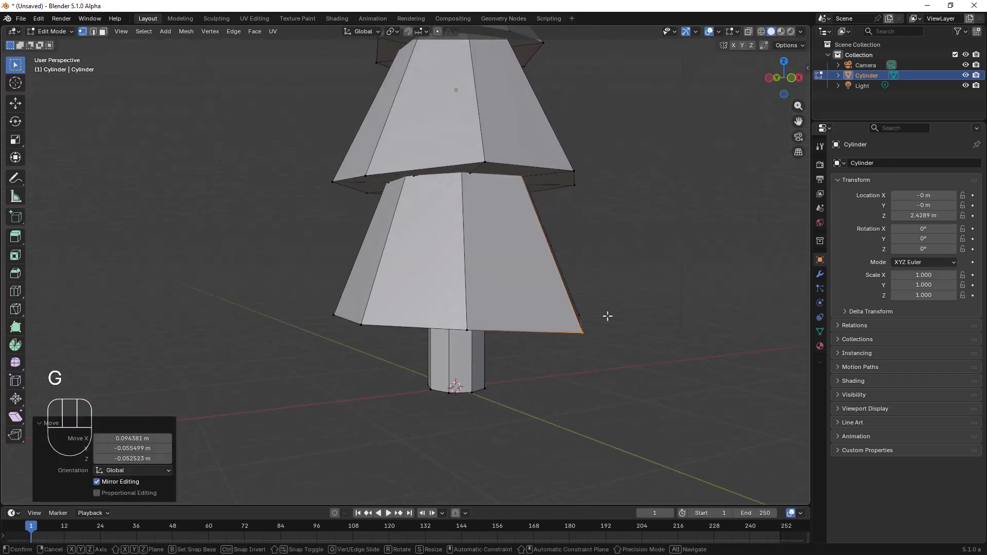
pyautogui.click(603, 331)
# Step: Move one outer rim vertex of the top cone slightly outward and return to Object Mode
pyautogui.scroll(-3, 555, 284)
pyautogui.moveTo(553, 282); pyautogui.dragTo(493, 297, button='middle')
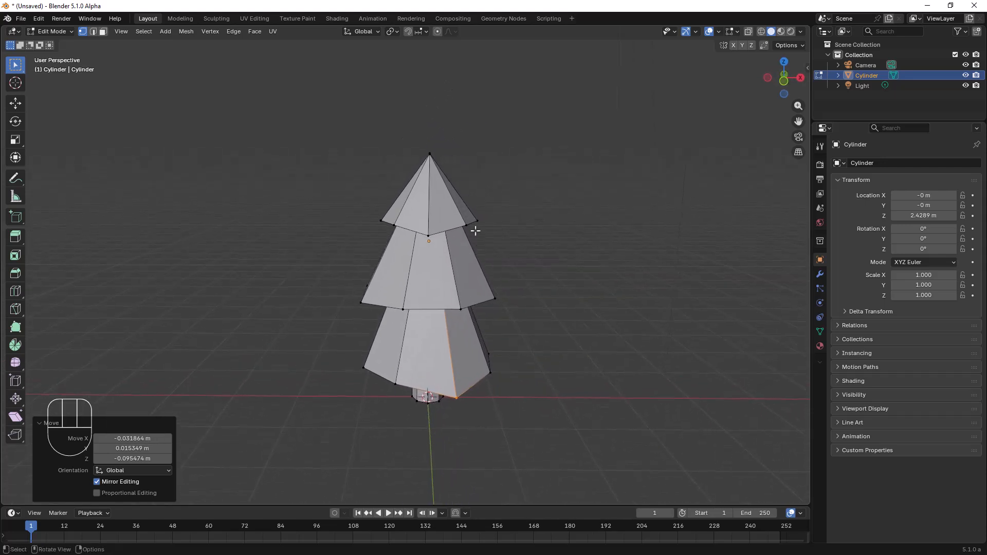
pyautogui.click(474, 216)
pyautogui.press('g')
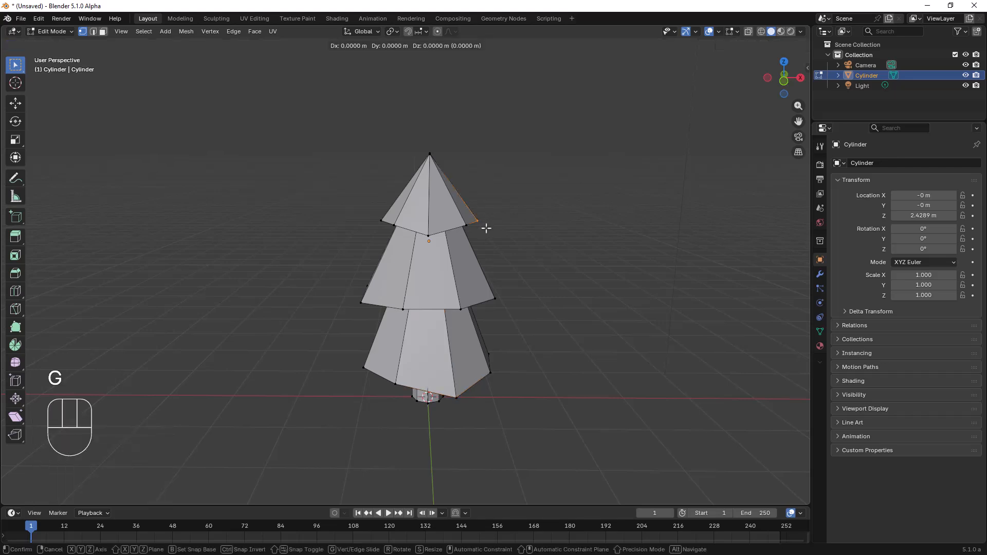
pyautogui.click(498, 228)
pyautogui.scroll(-3, 473, 268)
pyautogui.keyDown('shift'); pyautogui.moveTo(474, 268); pyautogui.dragTo(447, 302, button='middle'); pyautogui.keyUp('shift')
pyautogui.scroll(4, 492, 222)
pyautogui.press('Tab')
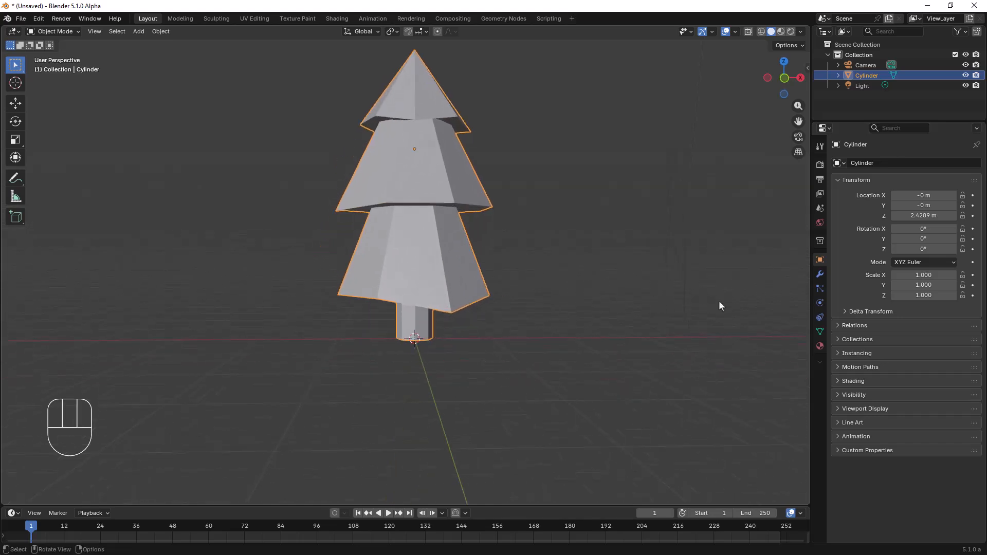
# Step: Create a new material on the tree and name it Sapin
pyautogui.click(820, 346)
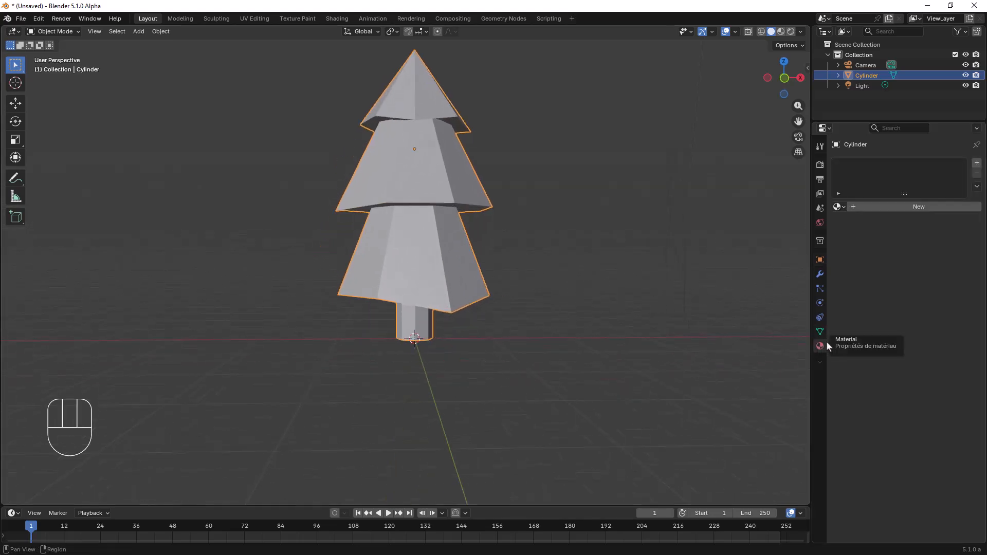
pyautogui.click(909, 206)
pyautogui.click(886, 207)
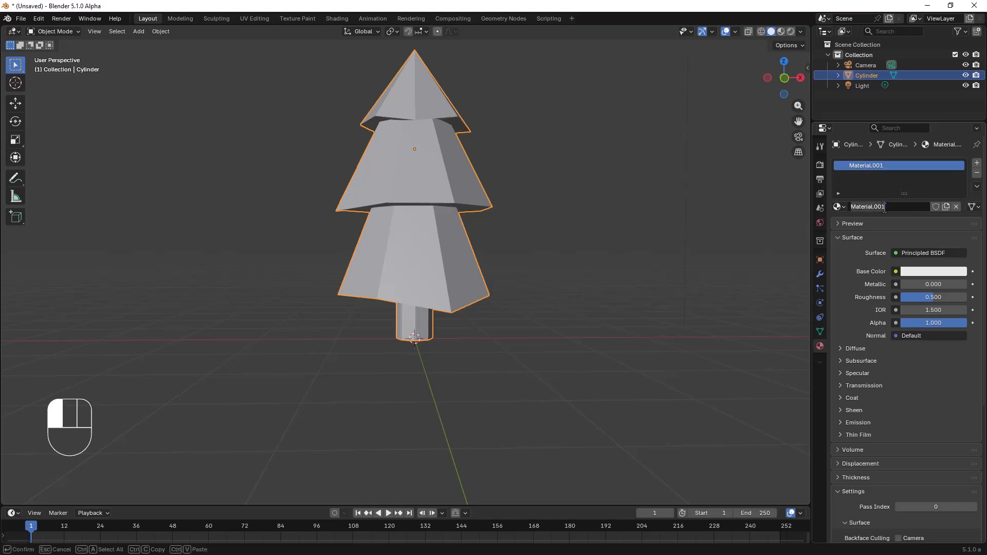
pyautogui.write('Sapin')
pyautogui.press('Return')
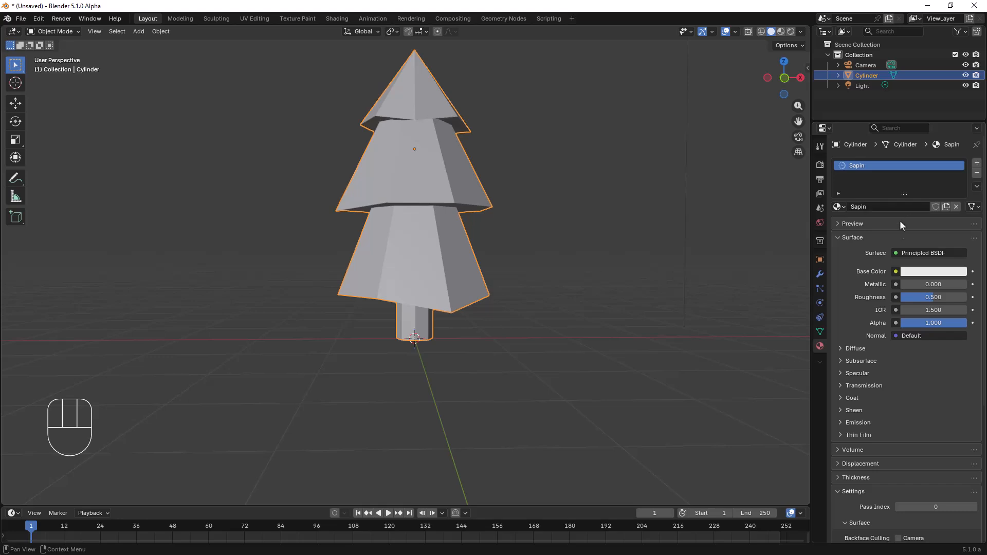
# Step: Set the Sapin material's base color to dark green #296F25FF and switch the viewport shading to Material Preview
pyautogui.click(920, 272)
pyautogui.moveTo(894, 138); pyautogui.dragTo(887, 120)
pyautogui.moveTo(960, 132)
pyautogui.mouseDown()
pyautogui.moveTo(959, 154)
pyautogui.moveTo(959, 118)
pyautogui.moveTo(959, 138)
pyautogui.mouseUp()
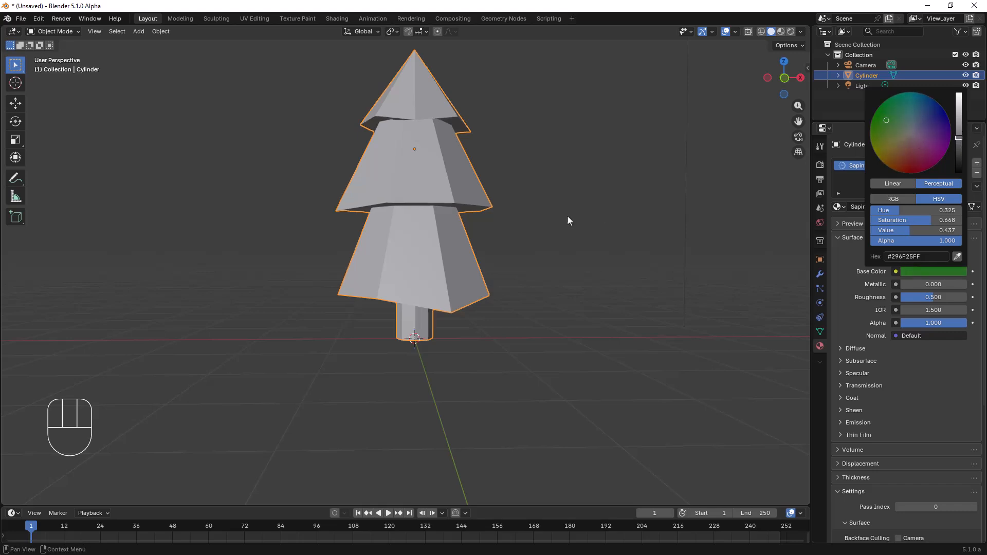
pyautogui.click(781, 31)
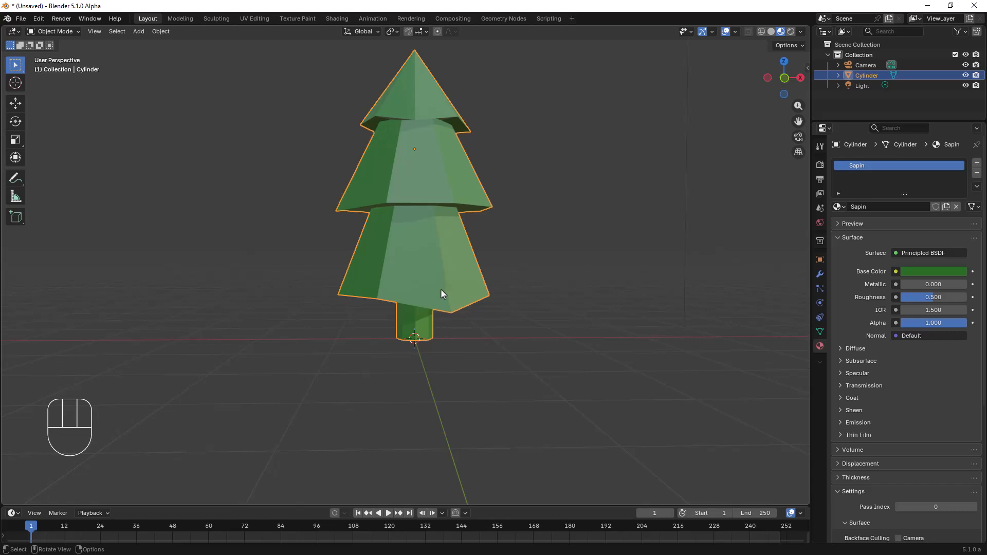
# Step: In Edit Mode with face selection, select all linked faces of the trunk
pyautogui.moveTo(440, 289); pyautogui.dragTo(440, 323, button='middle')
pyautogui.scroll(2, 439, 323)
pyautogui.keyDown('shift'); pyautogui.moveTo(430, 357); pyautogui.dragTo(461, 342, button='middle'); pyautogui.keyUp('shift')
pyautogui.press('Tab')
pyautogui.scroll(2, 462, 342)
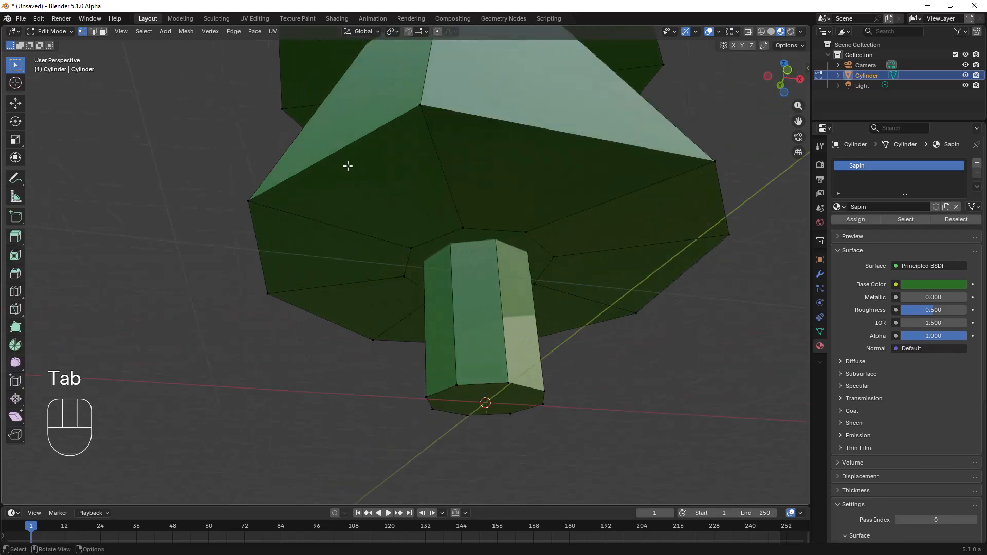
pyautogui.click(103, 31)
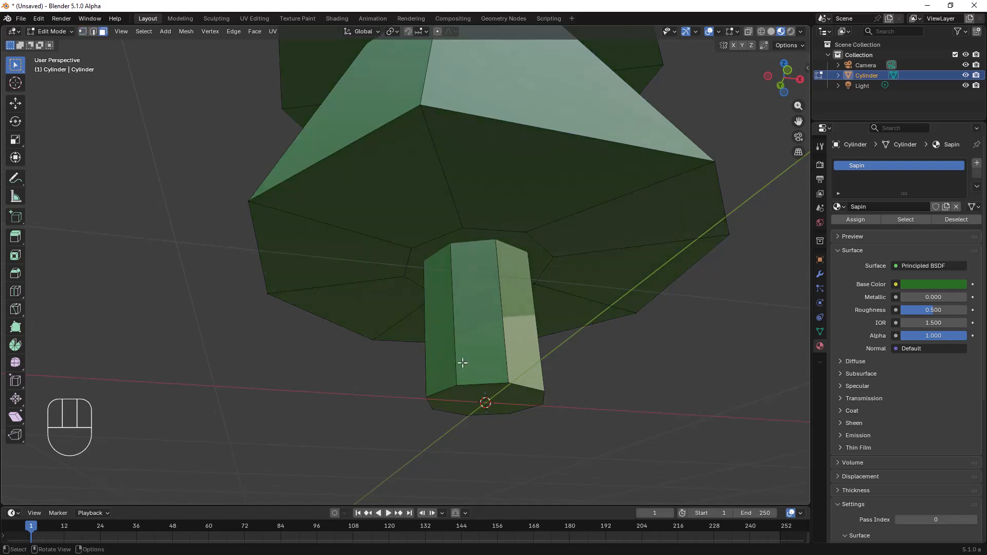
pyautogui.press('l')
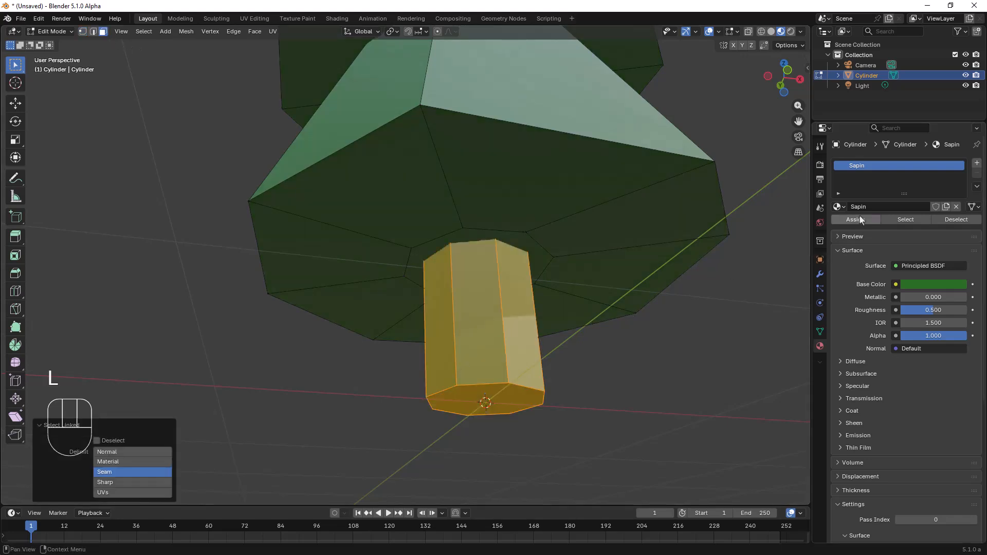
# Step: Add a second material slot to the tree with a new material named Tronc_Sapin
pyautogui.click(977, 164)
pyautogui.click(913, 226)
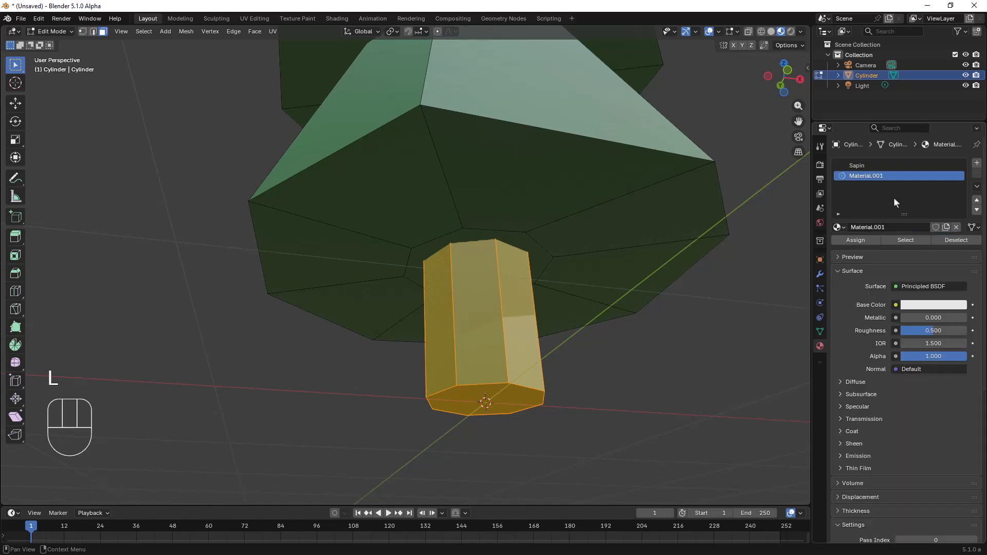
pyautogui.doubleClick(867, 177)
pyautogui.write('Tr')
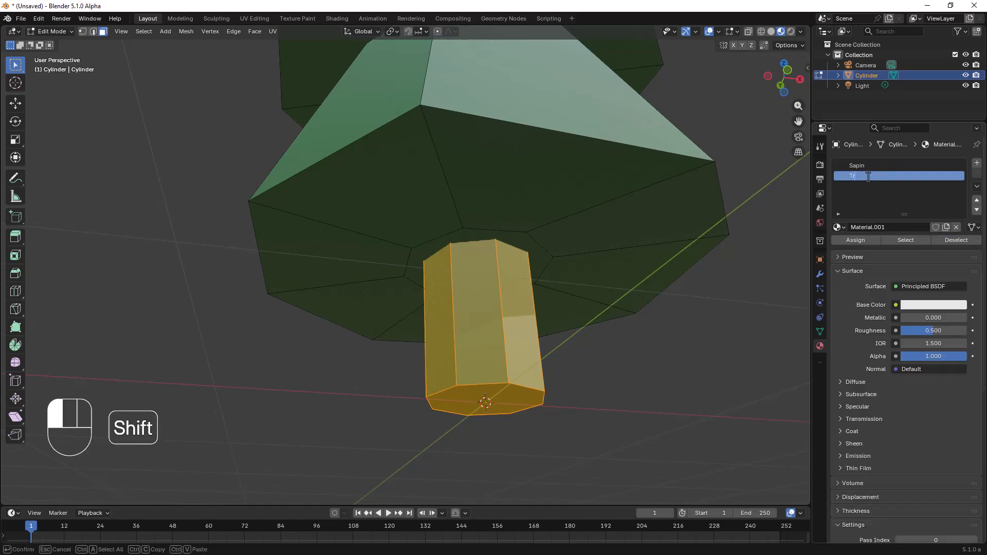
pyautogui.write('oncaSapin')
pyautogui.press('Return')
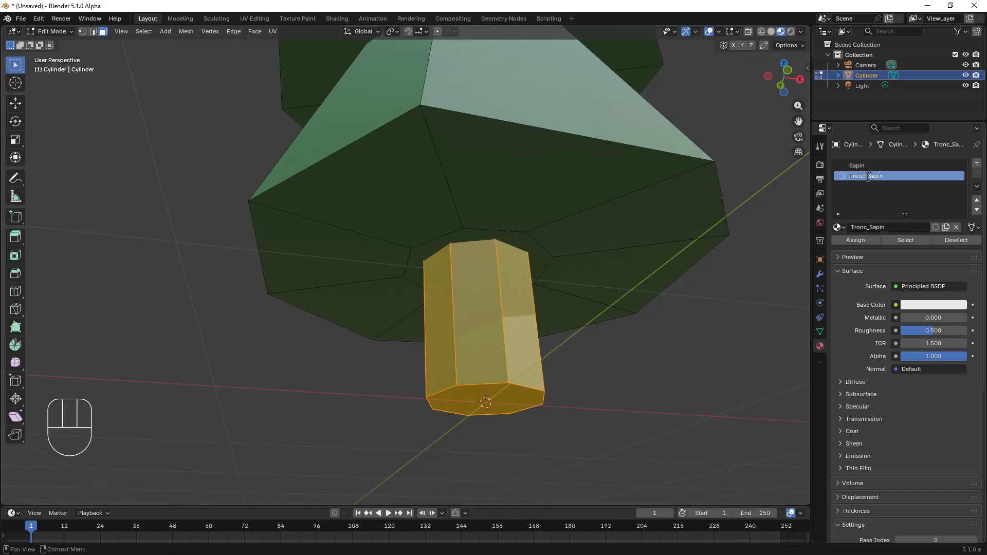
# Step: Give Tronc_Sapin a brown base color, assign it to the selected trunk faces and return to Object Mode
pyautogui.click(918, 306)
pyautogui.moveTo(894, 184); pyautogui.dragTo(900, 186)
pyautogui.moveTo(956, 159); pyautogui.dragTo(958, 181)
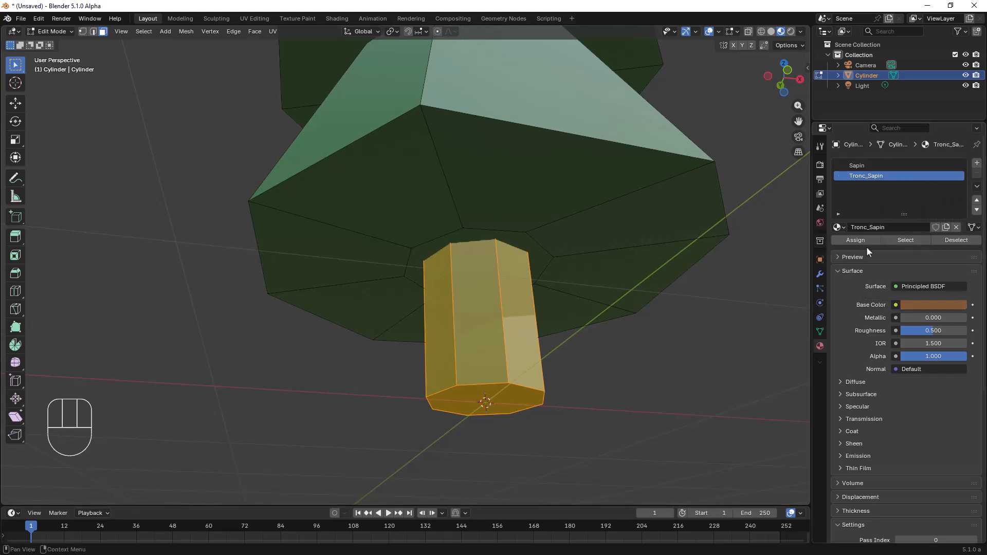
pyautogui.scroll(-6, 619, 276)
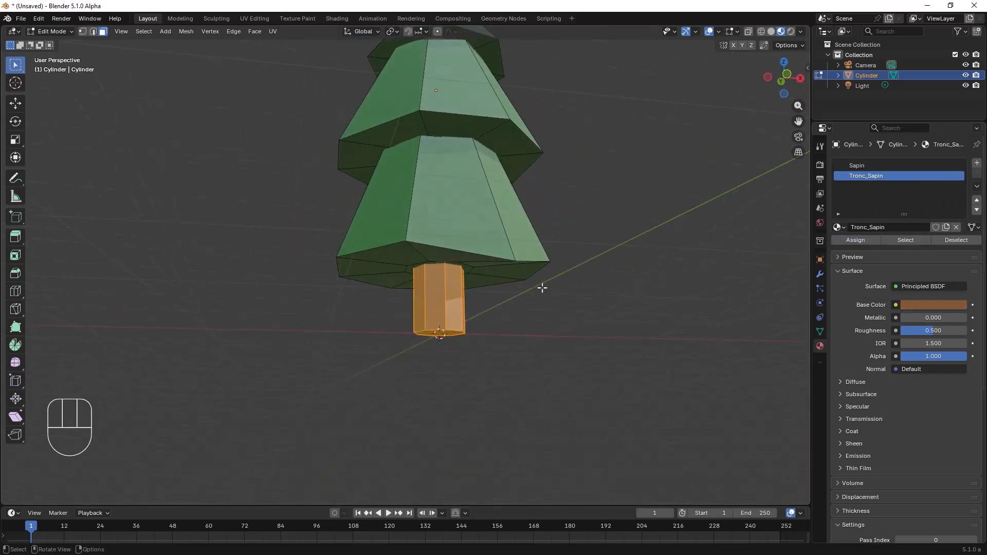
pyautogui.press('Tab')
pyautogui.moveTo(539, 256); pyautogui.dragTo(544, 286, button='middle')
pyautogui.keyDown('shift'); pyautogui.moveTo(548, 232); pyautogui.dragTo(529, 359, button='middle'); pyautogui.keyUp('shift')
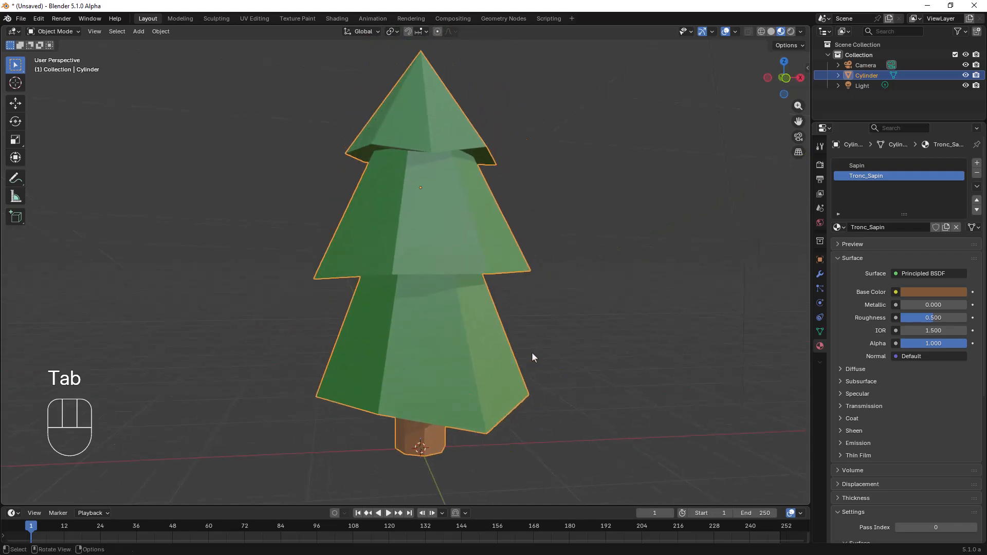
pyautogui.scroll(-3, 524, 331)
pyautogui.scroll(1, 521, 308)
pyautogui.moveTo(501, 329)
pyautogui.mouseDown(button='middle')
pyautogui.moveTo(576, 335)
pyautogui.moveTo(556, 321)
pyautogui.moveTo(502, 331)
pyautogui.moveTo(509, 321)
pyautogui.mouseUp(button='middle')
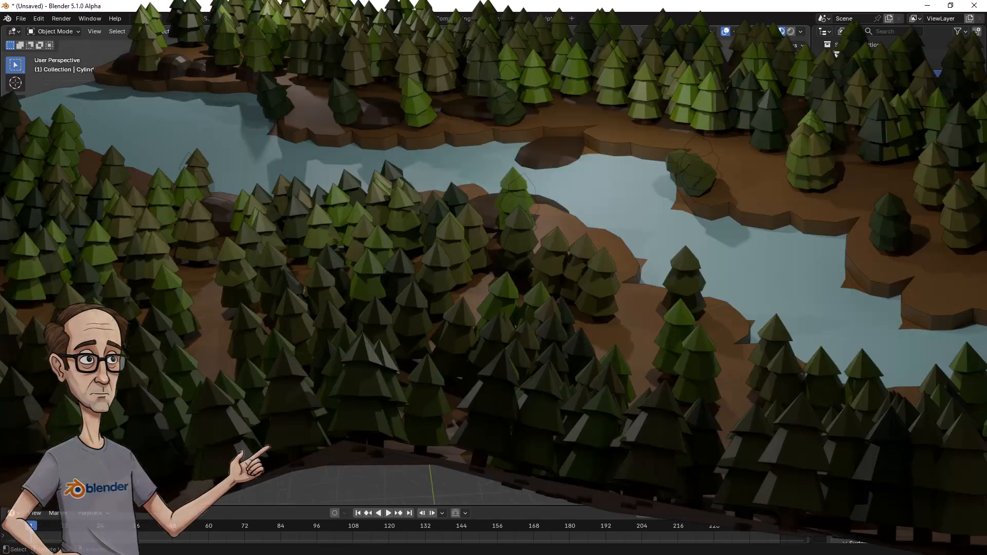
# Step: From the top view, add a grid mesh at the tree's base and scale it by 20 as the ground
pyautogui.press('KP_7')
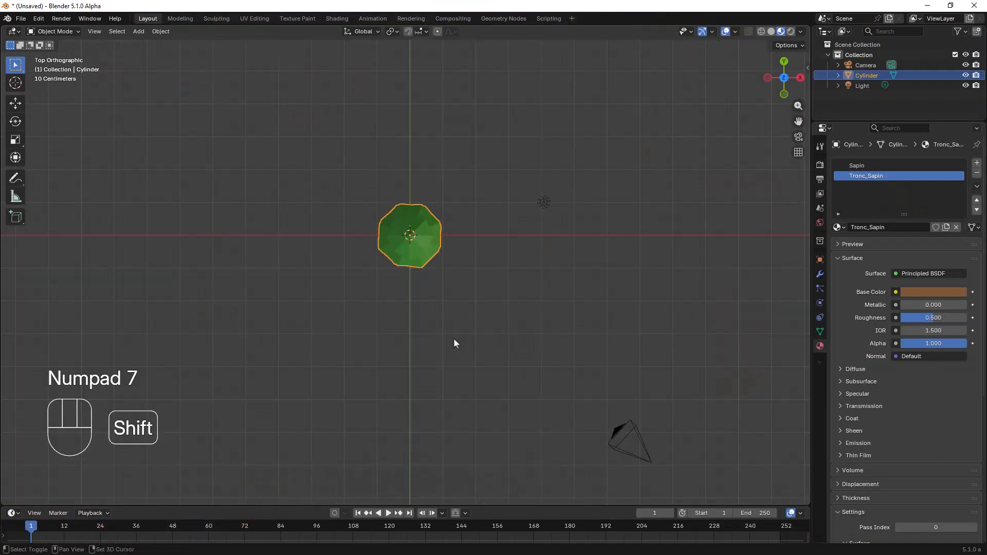
pyautogui.hotkey('shift', 'a')
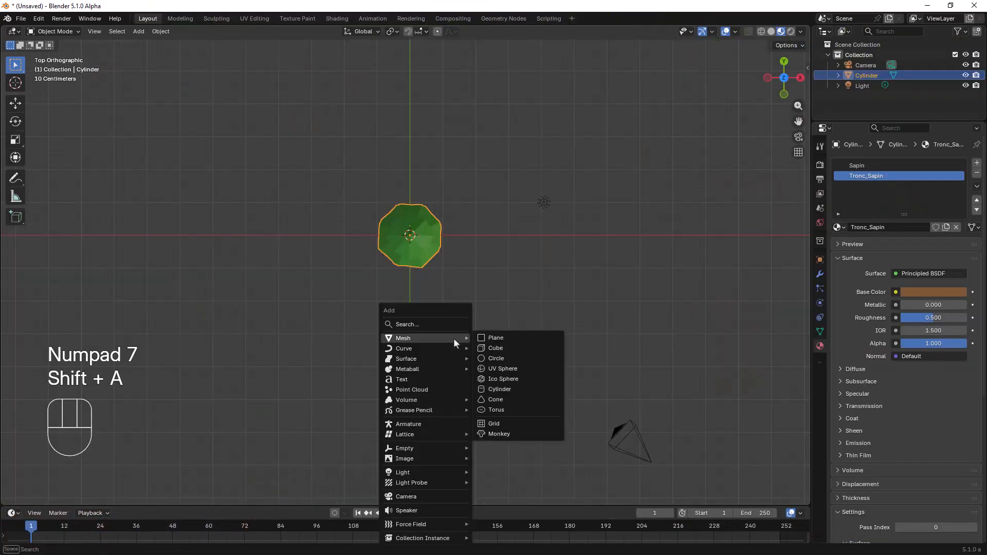
pyautogui.click(508, 423)
pyautogui.press('s')
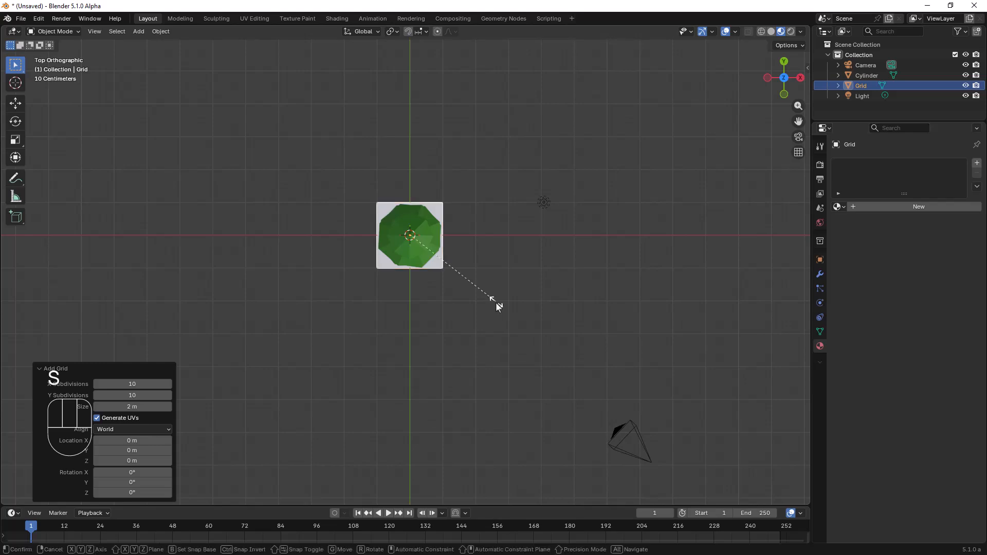
pyautogui.press('KP_2')
pyautogui.press('KP_0')
pyautogui.press('KP_Enter')
pyautogui.scroll(-5, 498, 308)
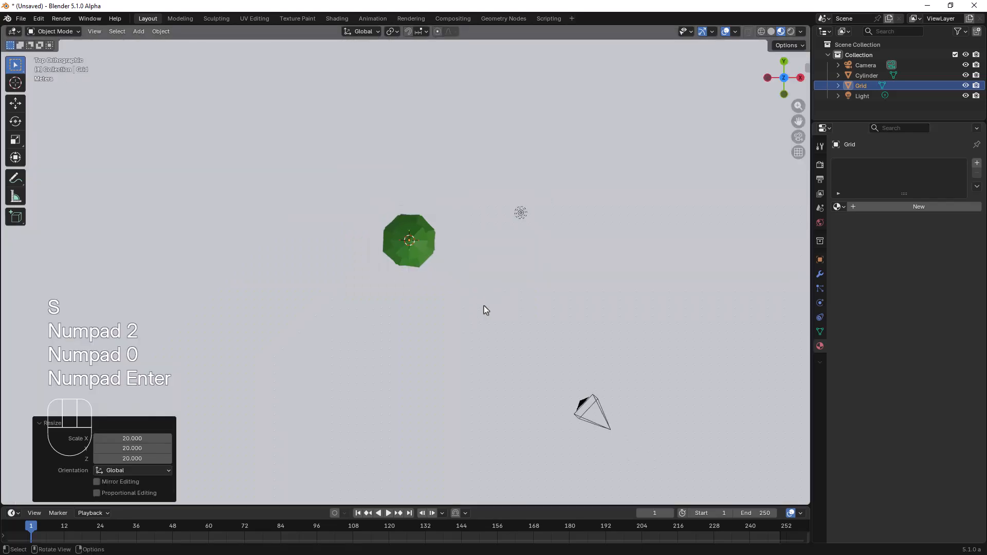
pyautogui.moveTo(483, 315); pyautogui.dragTo(474, 225, button='middle')
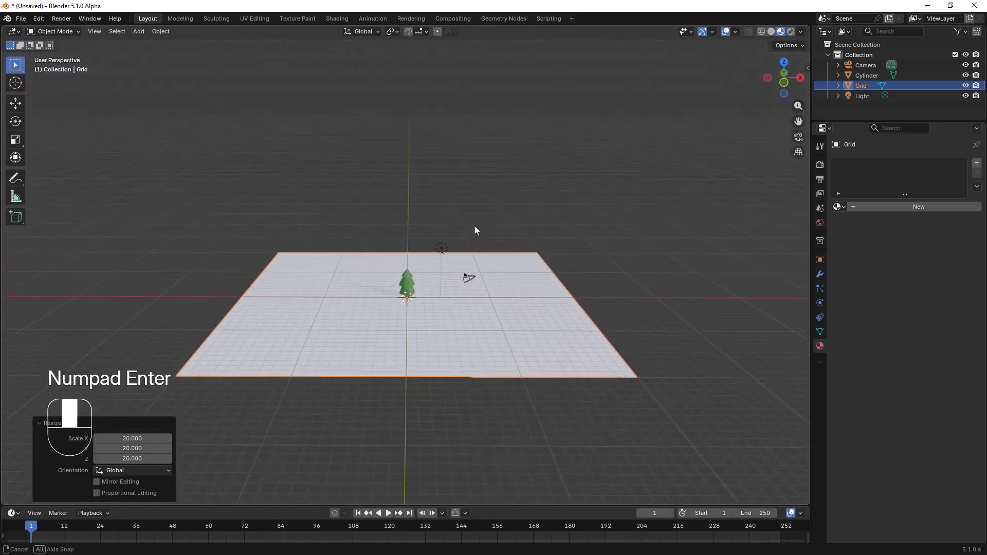
pyautogui.scroll(4, 441, 276)
pyautogui.scroll(-5, 453, 318)
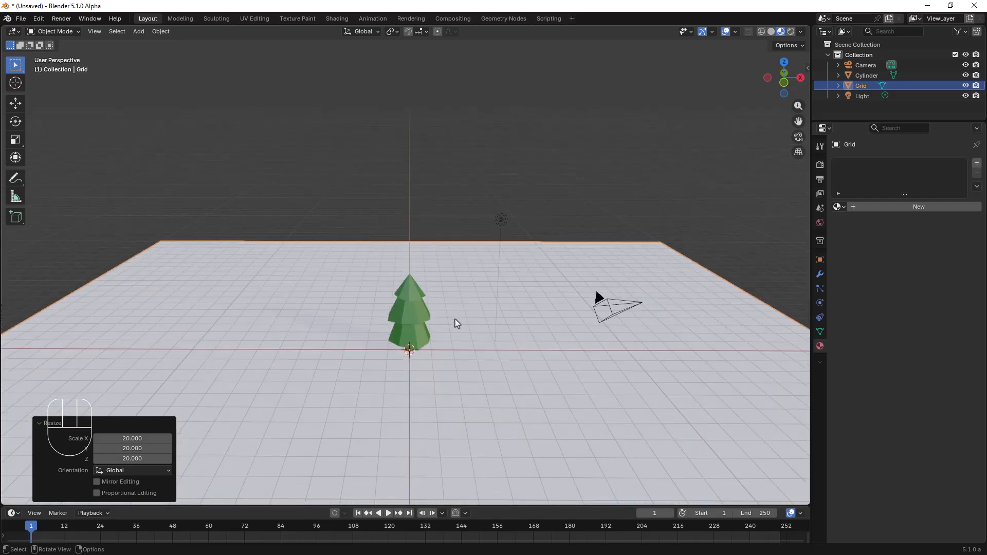
pyautogui.keyDown('shift'); pyautogui.moveTo(505, 306); pyautogui.dragTo(461, 284, button='middle'); pyautogui.keyUp('shift')
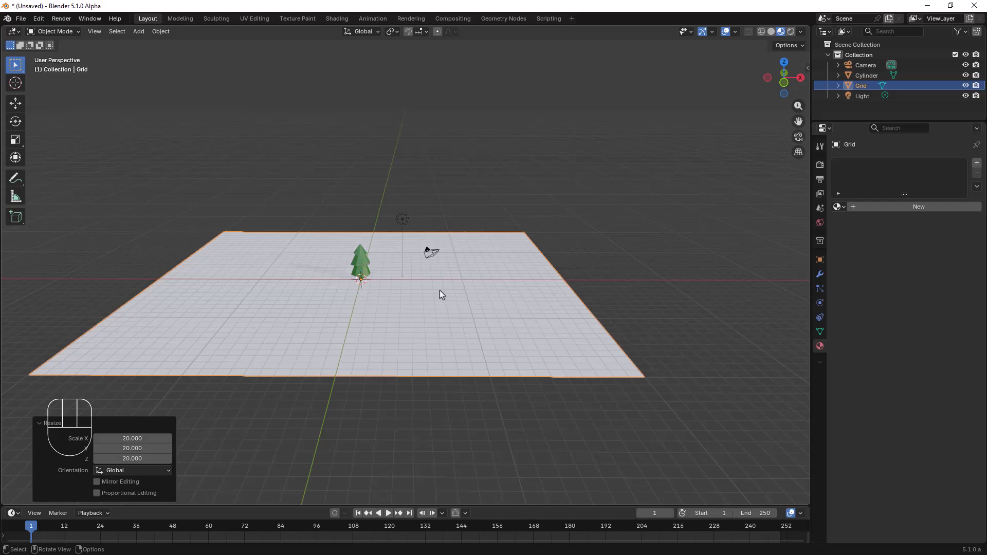
# Step: Add a particle system of type Hair to the ground grid and set its number to 500
pyautogui.click(820, 289)
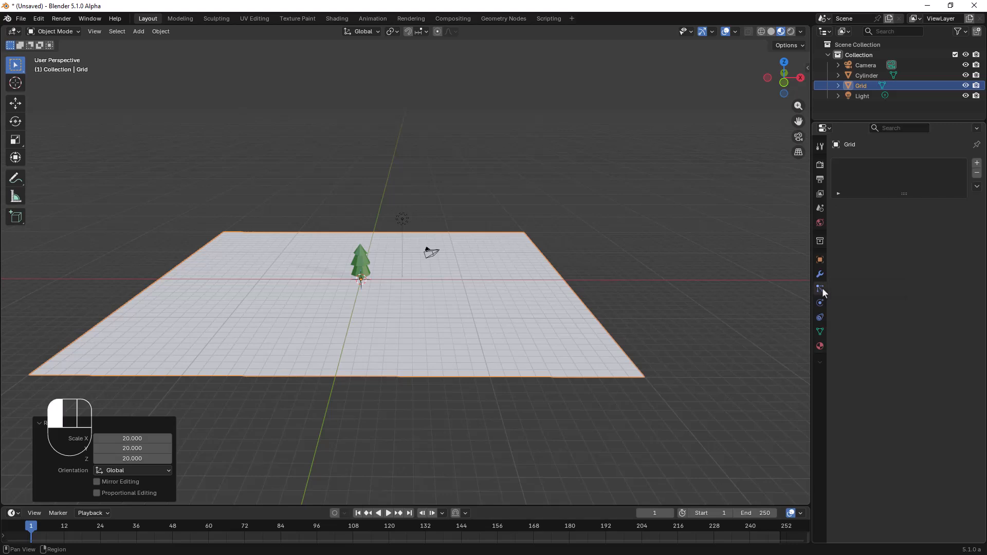
pyautogui.click(977, 164)
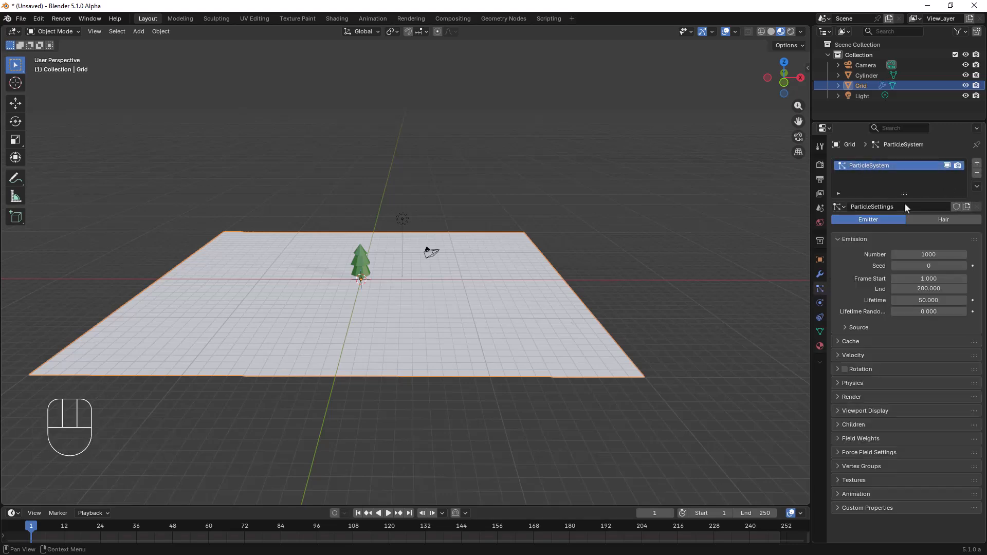
pyautogui.click(932, 221)
pyautogui.moveTo(503, 302); pyautogui.dragTo(739, 285, button='middle')
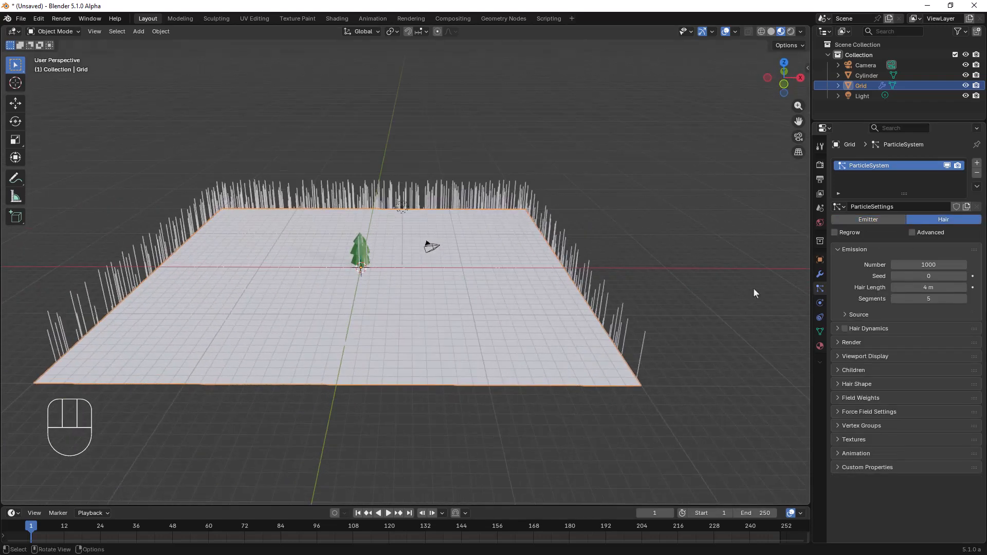
pyautogui.click(926, 265)
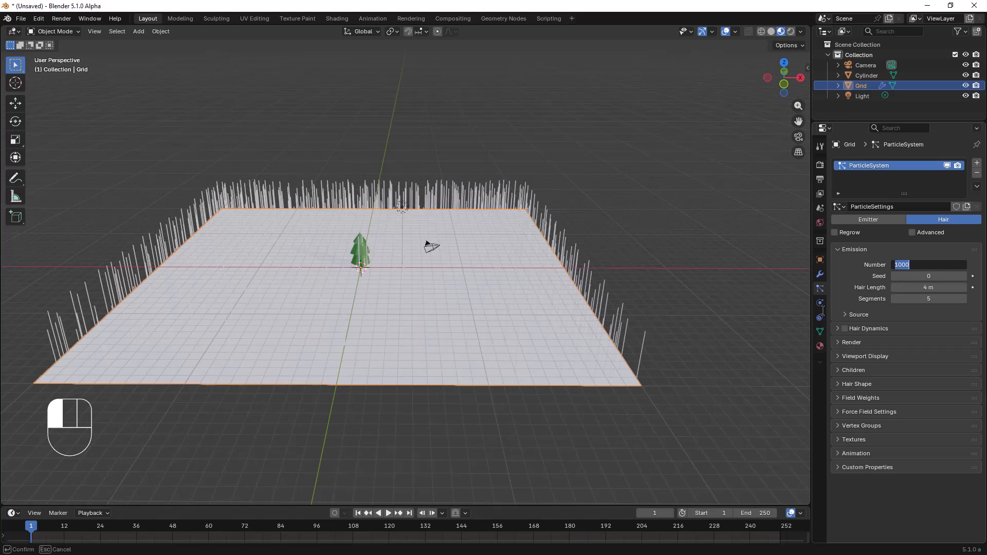
pyautogui.write('500')
pyautogui.press('Return')
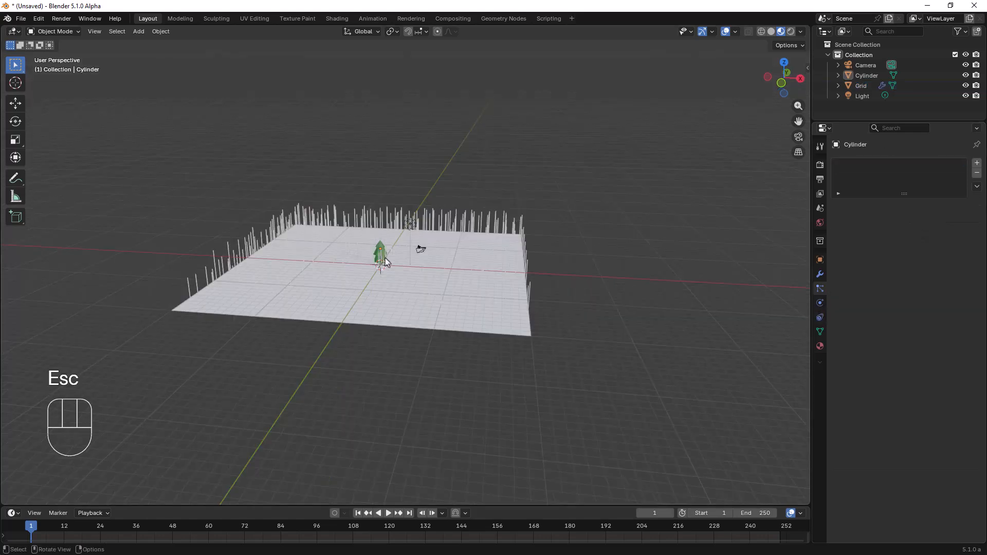
pyautogui.scroll(1, 388, 260)
pyautogui.scroll(4, 390, 262)
pyautogui.click(343, 208)
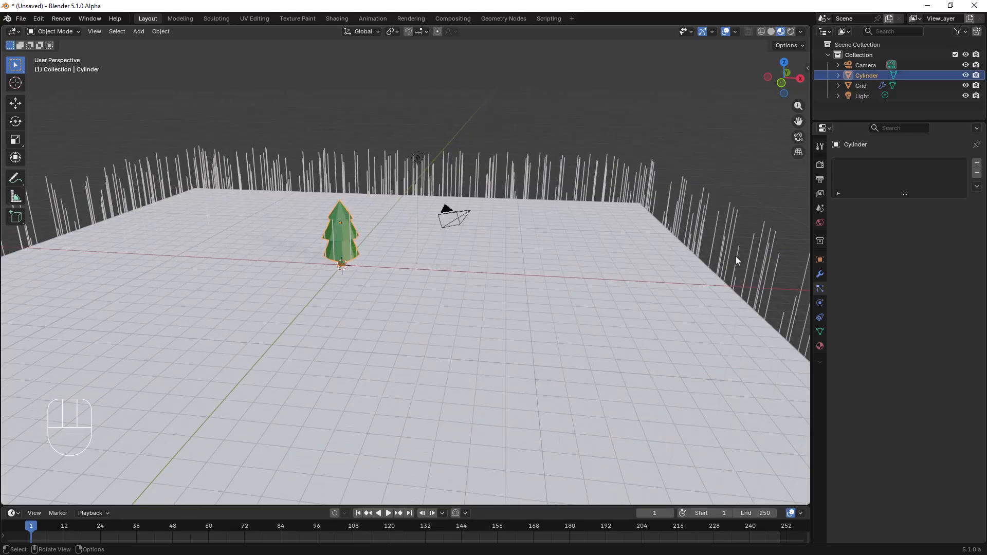
pyautogui.scroll(-3, 589, 293)
pyautogui.moveTo(530, 293); pyautogui.dragTo(503, 287, button='middle')
# Step: Render the ground grid's hair particles as Object, with the tree picked as the instance object
pyautogui.click(459, 273)
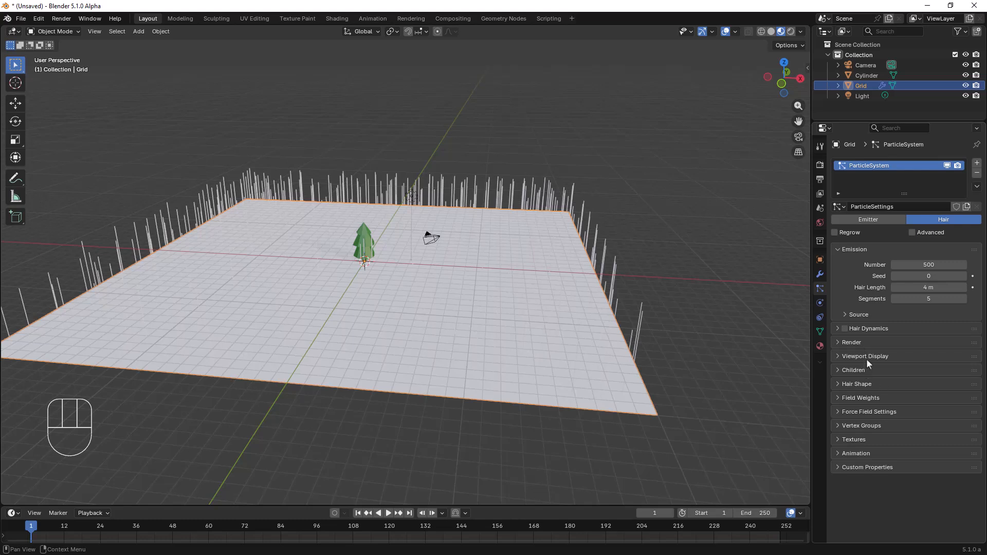
pyautogui.click(858, 343)
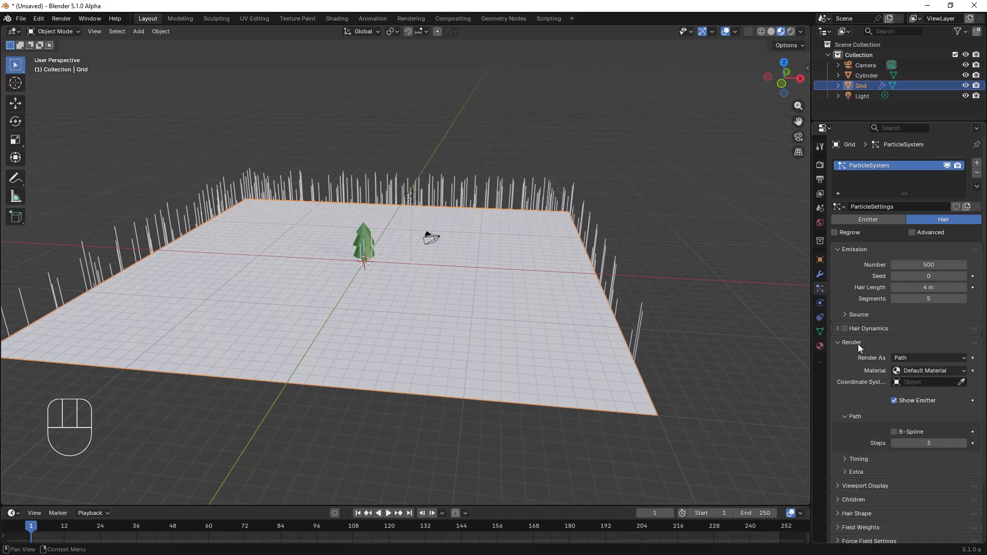
pyautogui.click(918, 360)
pyautogui.click(908, 391)
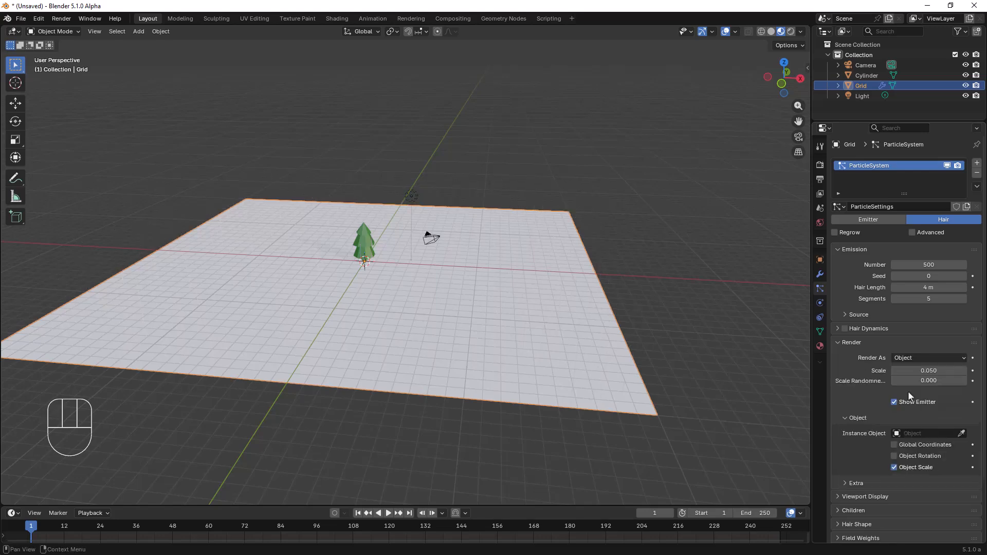
pyautogui.click(961, 434)
pyautogui.click(368, 242)
pyautogui.moveTo(400, 279); pyautogui.dragTo(425, 268, button='middle')
pyautogui.scroll(6, 368, 282)
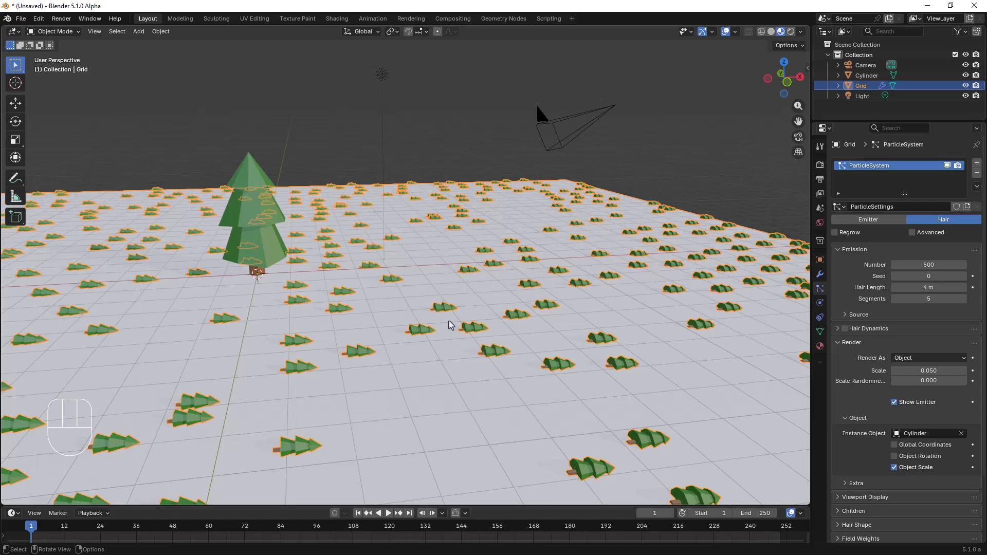
# Step: Check the original tree's location, rotation, scale and dimensions
pyautogui.click(266, 205)
pyautogui.press('n')
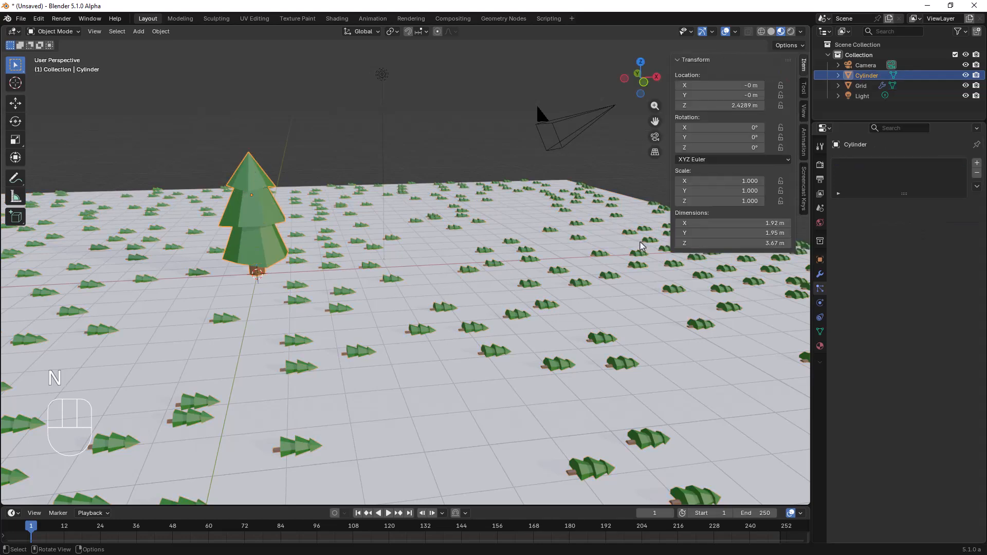
pyautogui.press('n')
pyautogui.moveTo(764, 187); pyautogui.dragTo(448, 252, button='middle')
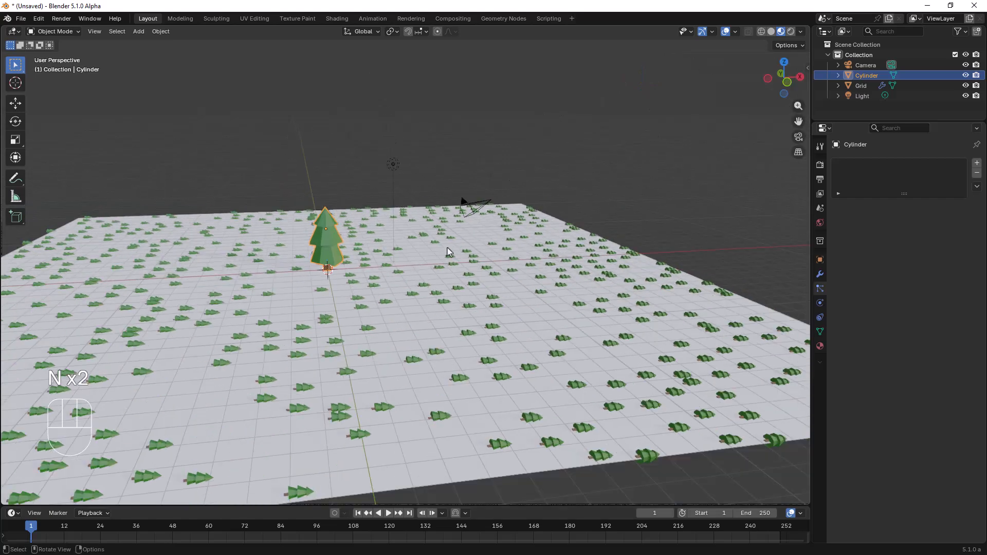
# Step: Try toggling Object Rotation and Object Scale for the ground grid's instanced trees, returning both options to their original settings
pyautogui.click(418, 280)
pyautogui.scroll(-2, 874, 374)
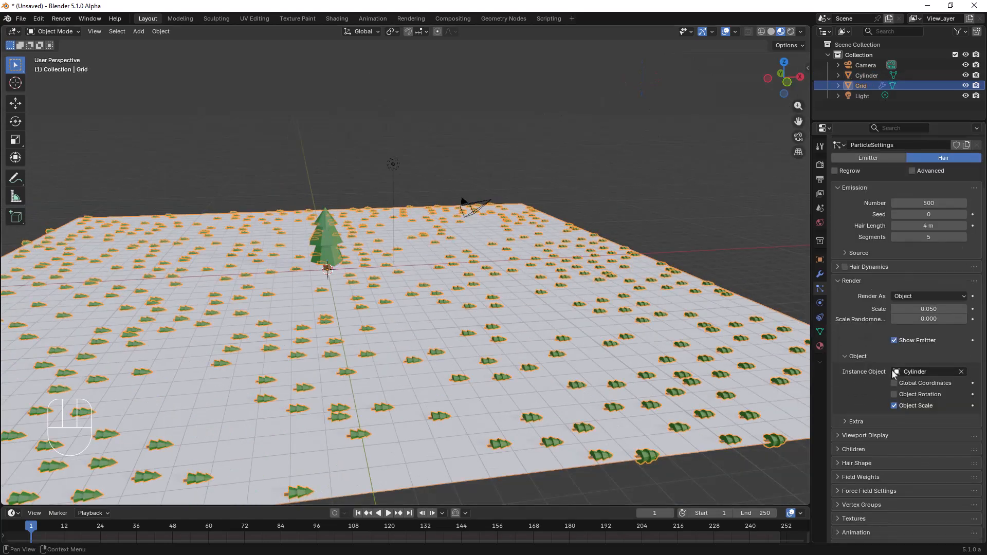
pyautogui.click(894, 396)
pyautogui.click(894, 396)
pyautogui.click(894, 406)
pyautogui.click(893, 406)
# Step: Enlarge the instanced trees on the ground grid by raising the hair particles' render scale
pyautogui.click(918, 309)
pyautogui.click(918, 309)
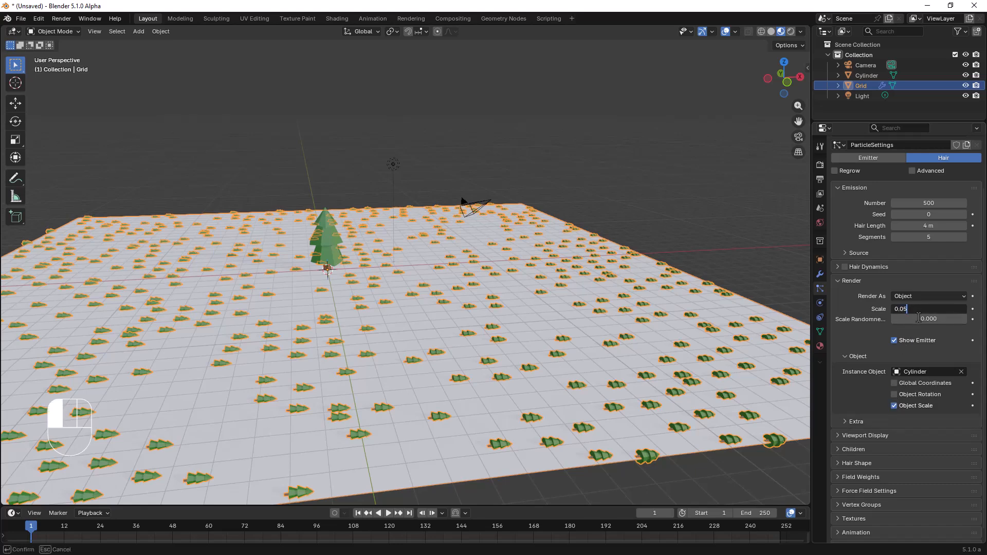
pyautogui.press('Return')
pyautogui.moveTo(919, 309); pyautogui.dragTo(972, 309)
# Step: Select the original tree and turn on the display of its axes in the viewport
pyautogui.scroll(-2, 540, 329)
pyautogui.moveTo(541, 329); pyautogui.dragTo(582, 327, button='middle')
pyautogui.keyDown('shift'); pyautogui.moveTo(282, 349); pyautogui.dragTo(425, 310, button='middle'); pyautogui.keyUp('shift')
pyautogui.scroll(6, 421, 305)
pyautogui.click(402, 331)
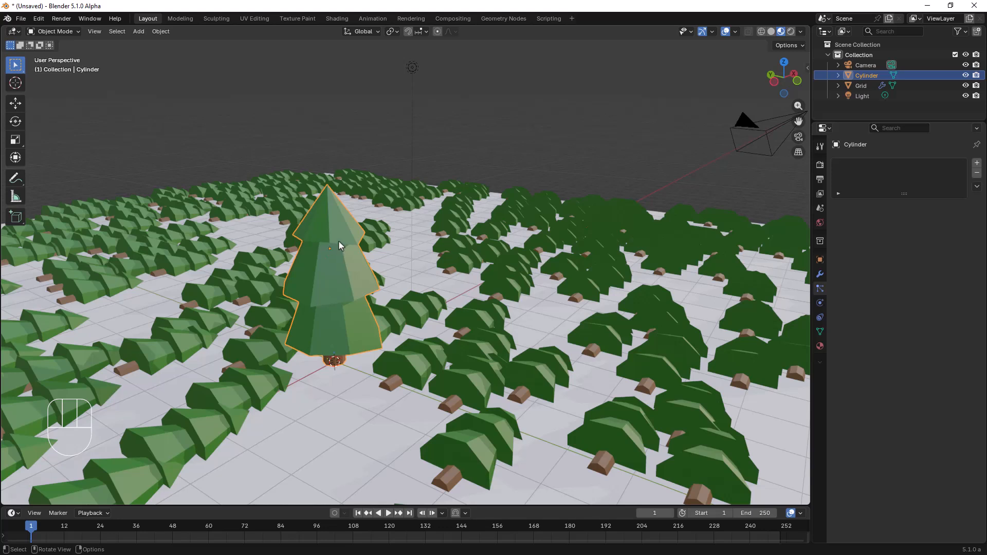
pyautogui.click(820, 259)
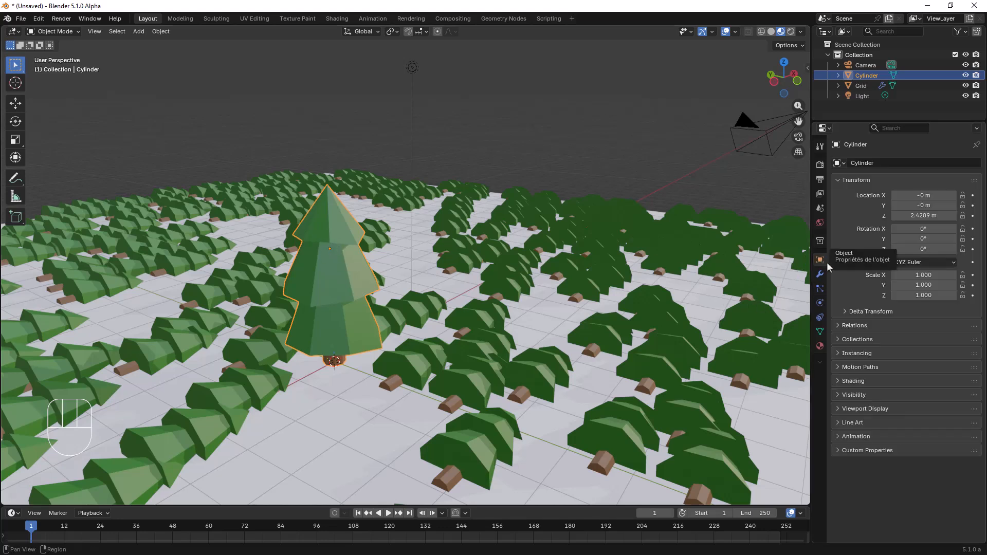
pyautogui.click(865, 408)
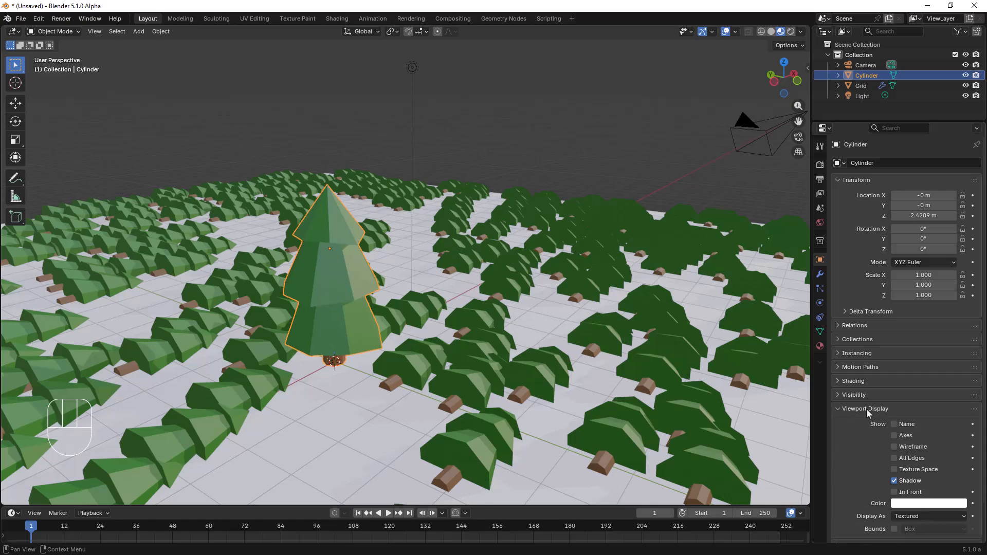
pyautogui.click(894, 435)
# Step: Set object transforms to affect only origins, with the original tree's axes in view
pyautogui.moveTo(487, 345); pyautogui.dragTo(568, 346, button='middle')
pyautogui.moveTo(402, 304); pyautogui.dragTo(260, 302, button='middle')
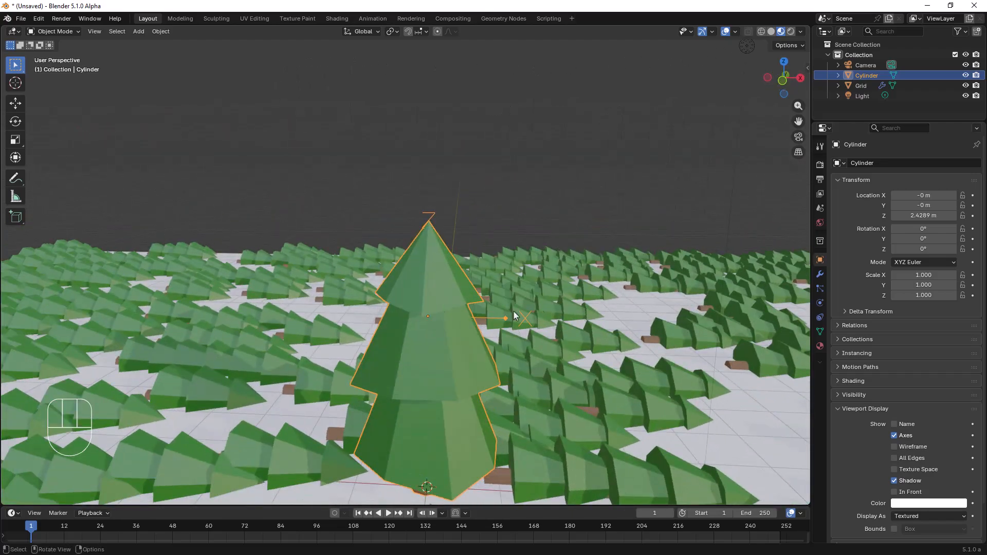
pyautogui.scroll(-3, 489, 310)
pyautogui.scroll(5, 468, 292)
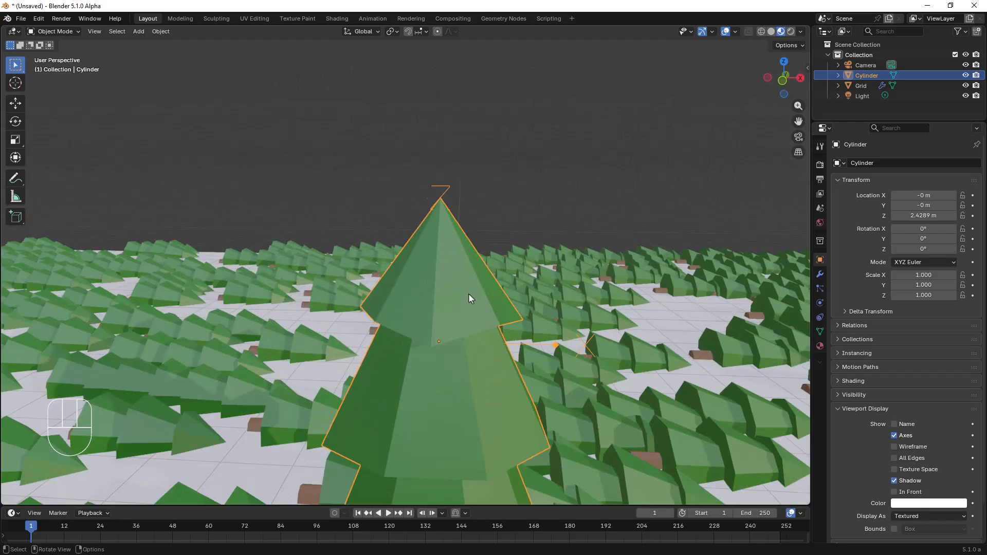
pyautogui.scroll(-4, 468, 293)
pyautogui.keyDown('shift'); pyautogui.moveTo(481, 305); pyautogui.dragTo(461, 281, button='middle'); pyautogui.keyUp('shift')
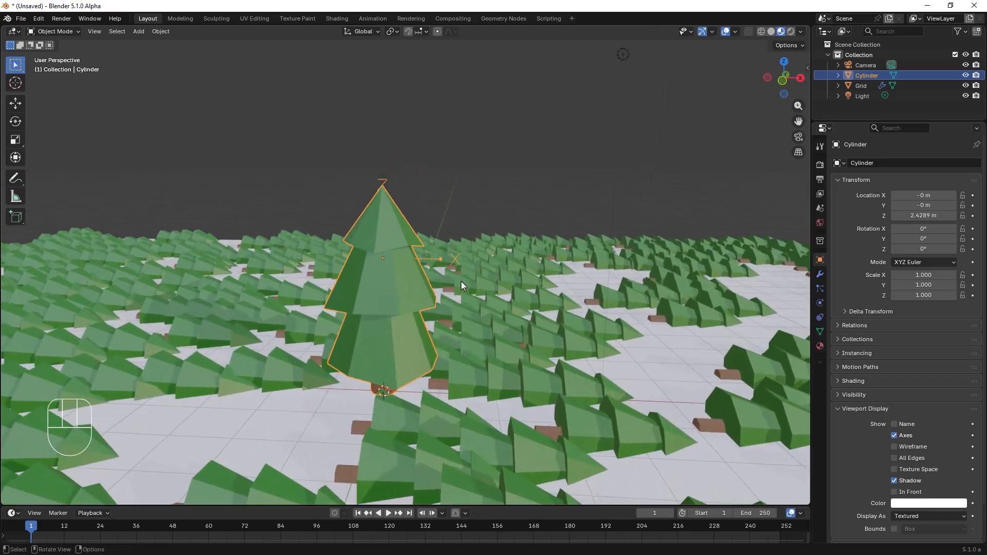
pyautogui.click(802, 46)
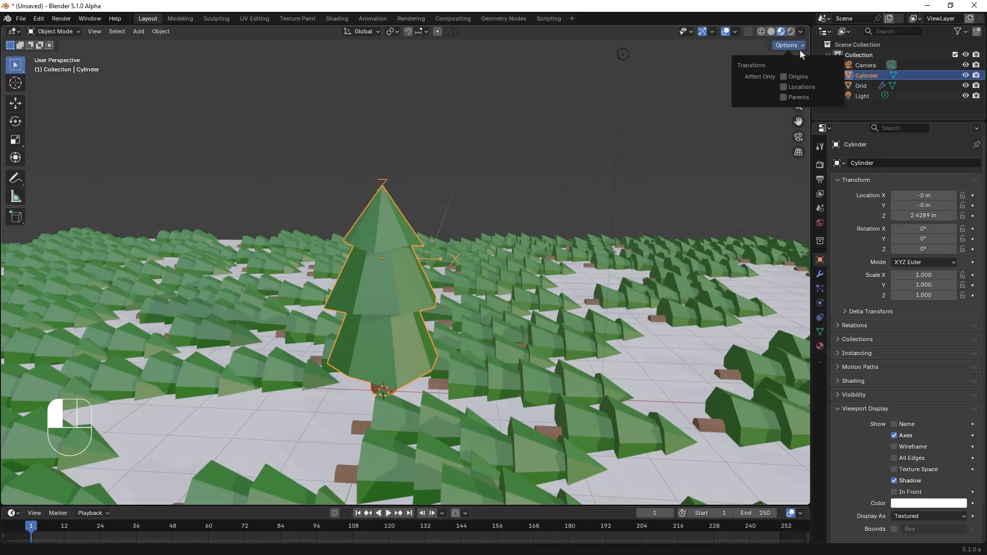
pyautogui.click(782, 77)
pyautogui.moveTo(414, 246); pyautogui.dragTo(435, 246, button='middle')
pyautogui.press('r')
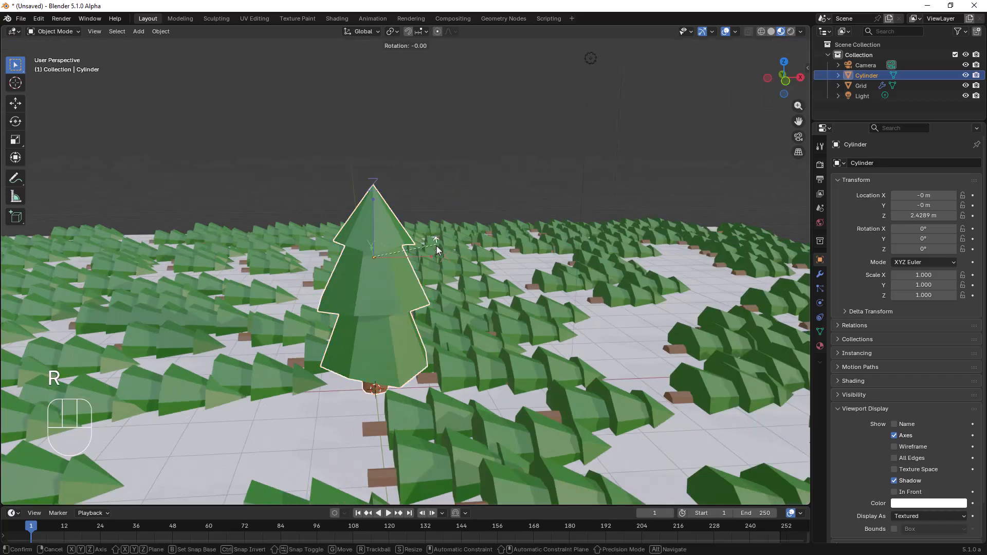
pyautogui.press('y')
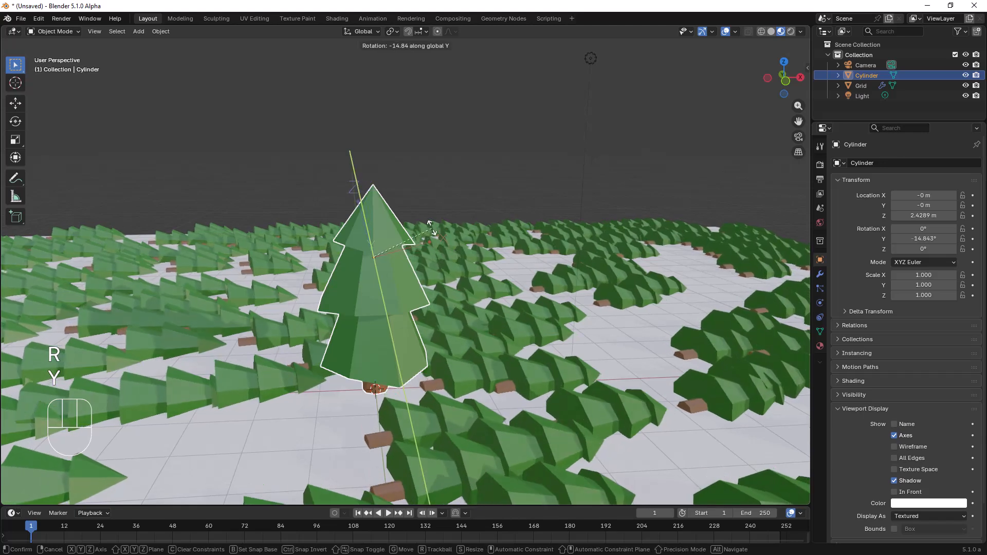
pyautogui.press('Escape')
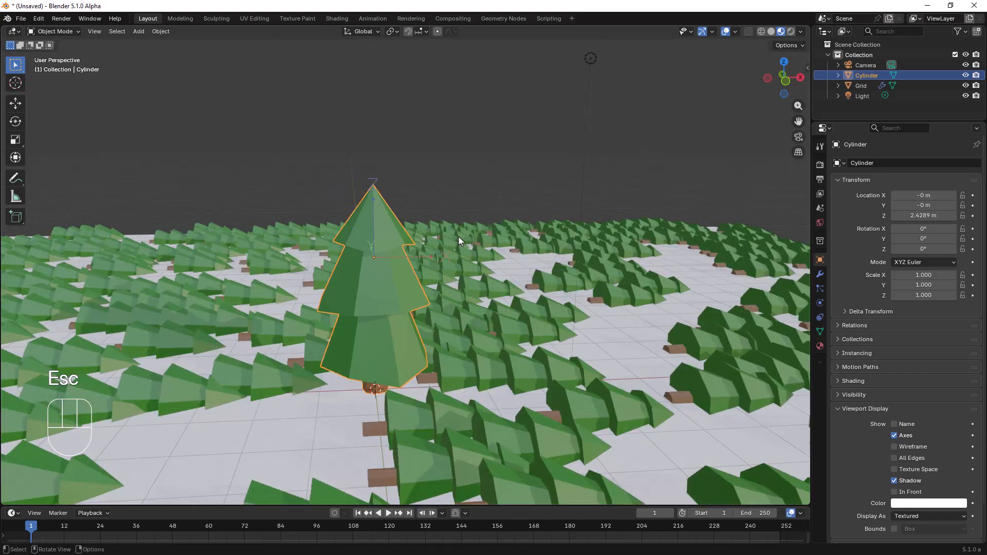
pyautogui.press('r')
pyautogui.press('z')
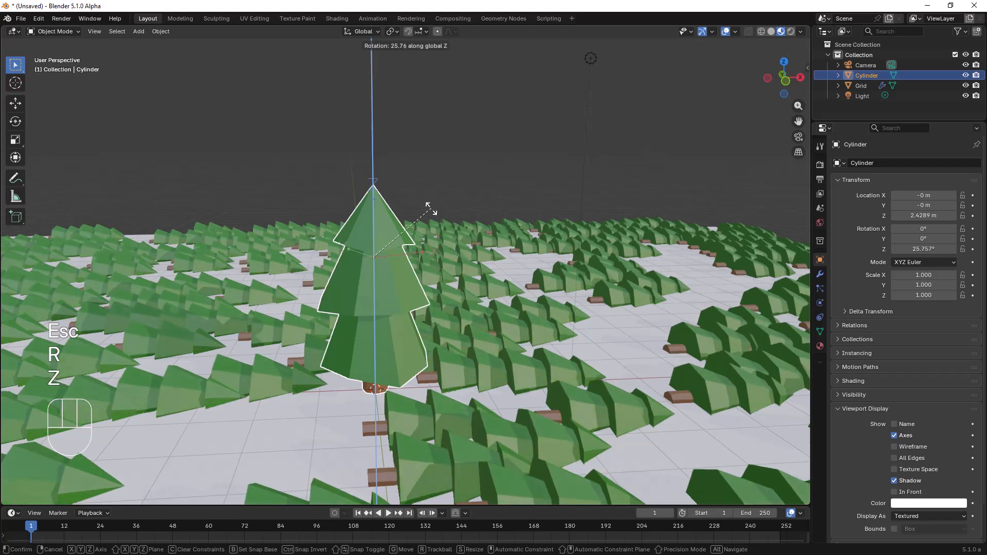
pyautogui.press('Escape')
# Step: Rotate the original tree's origin exactly 90° about the global X axis
pyautogui.press('r')
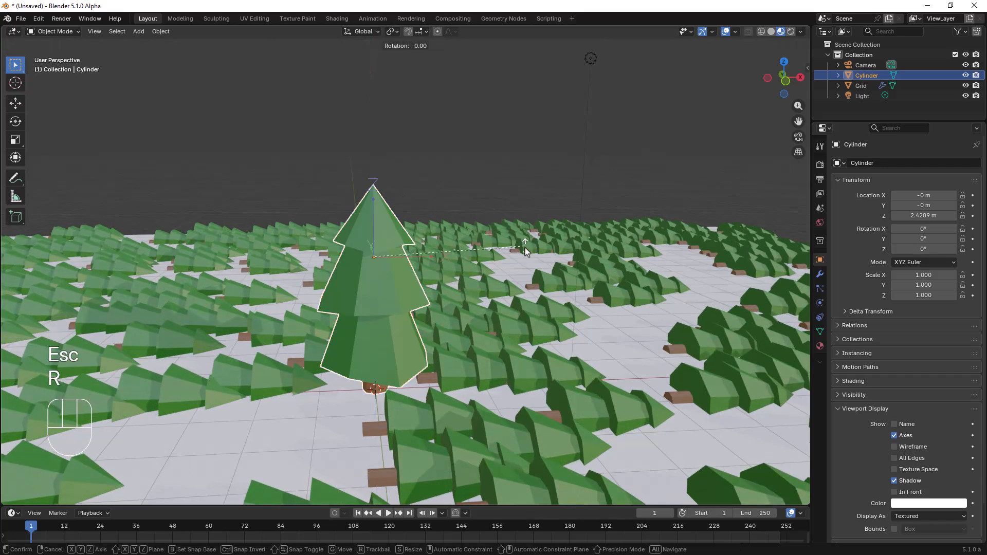
pyautogui.press('x')
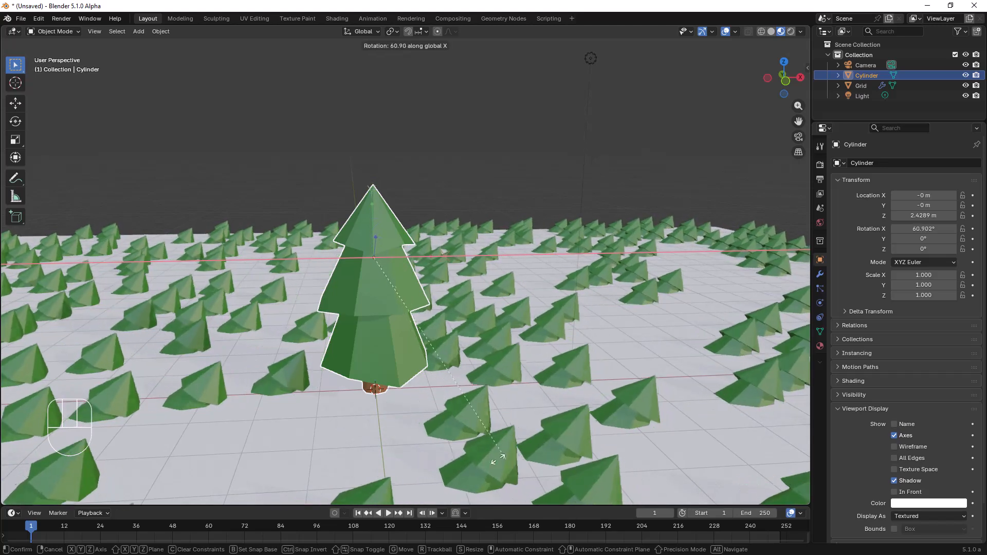
pyautogui.click(392, 461)
pyautogui.click(124, 449)
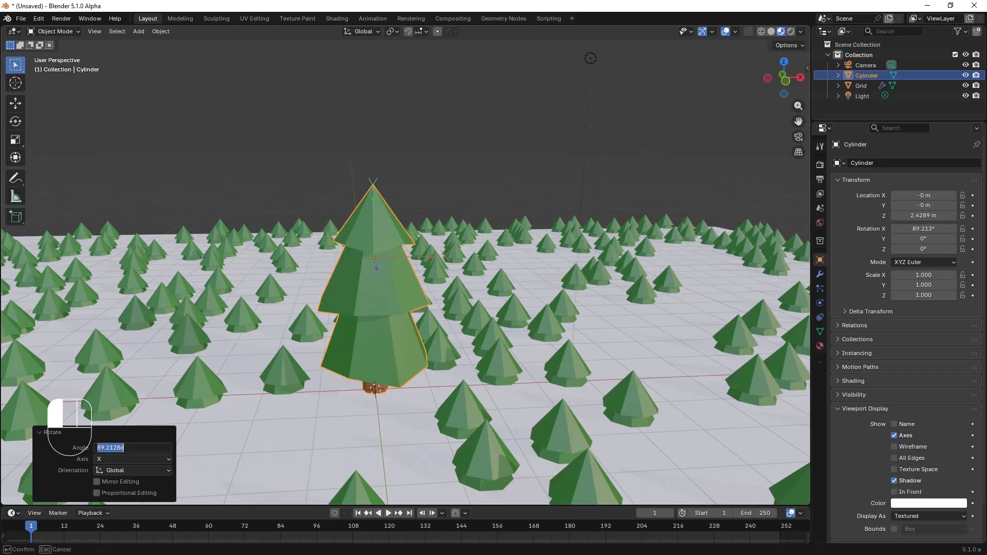
pyautogui.write('90')
pyautogui.press('Return')
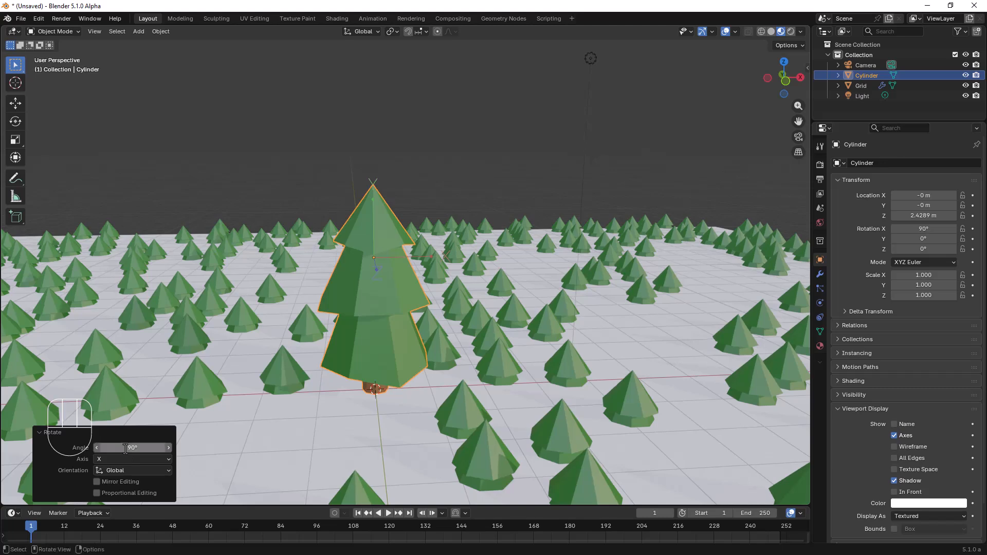
# Step: Lower the original tree's origin along Z by about 2.2 m, close to the base of the trunk
pyautogui.moveTo(244, 242); pyautogui.dragTo(403, 269, button='middle')
pyautogui.scroll(6, 445, 239)
pyautogui.keyDown('shift'); pyautogui.moveTo(445, 239); pyautogui.dragTo(350, 253, button='middle'); pyautogui.keyUp('shift')
pyautogui.scroll(-3, 408, 270)
pyautogui.keyDown('shift'); pyautogui.moveTo(413, 316); pyautogui.dragTo(408, 239, button='middle'); pyautogui.keyUp('shift')
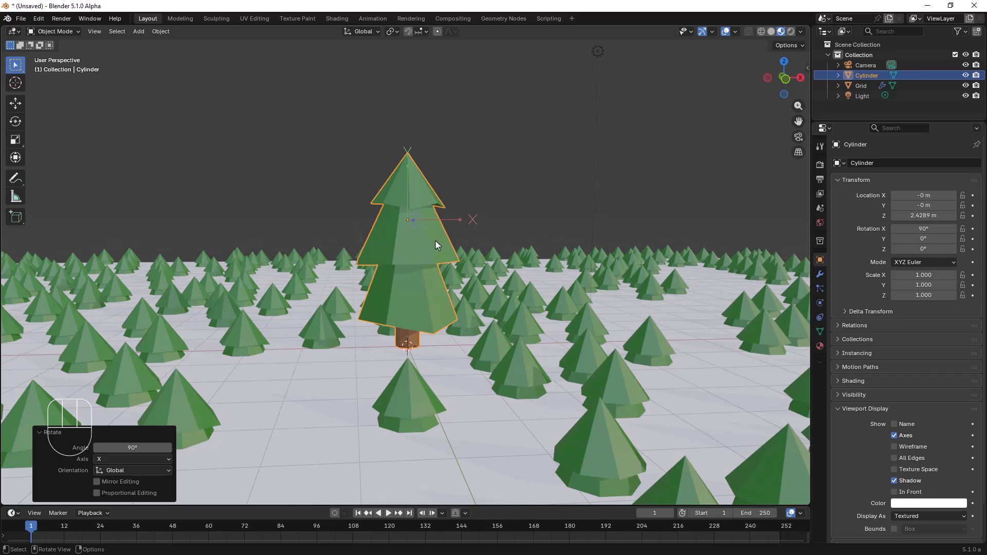
pyautogui.moveTo(461, 249); pyautogui.dragTo(456, 242, button='middle')
pyautogui.click(800, 47)
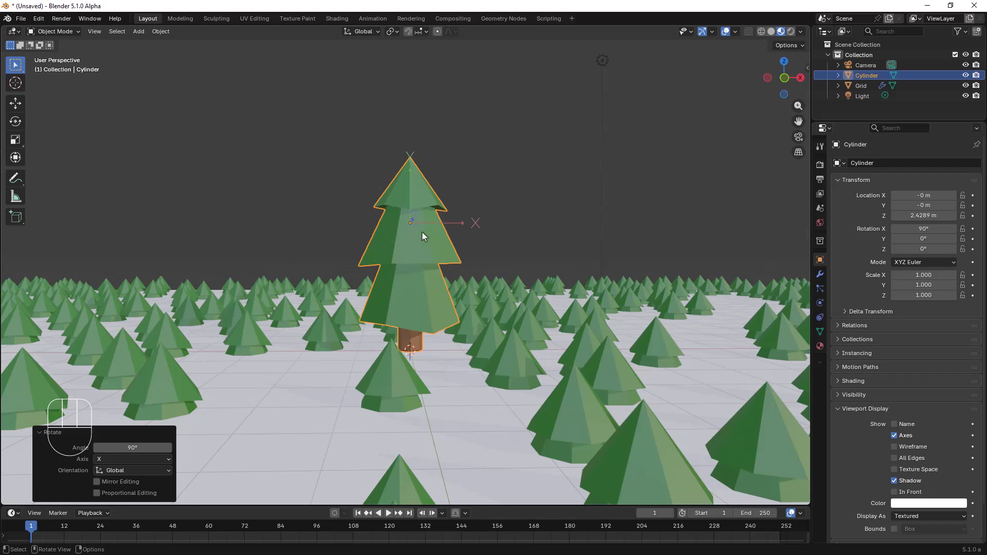
pyautogui.press('g')
pyautogui.press('z')
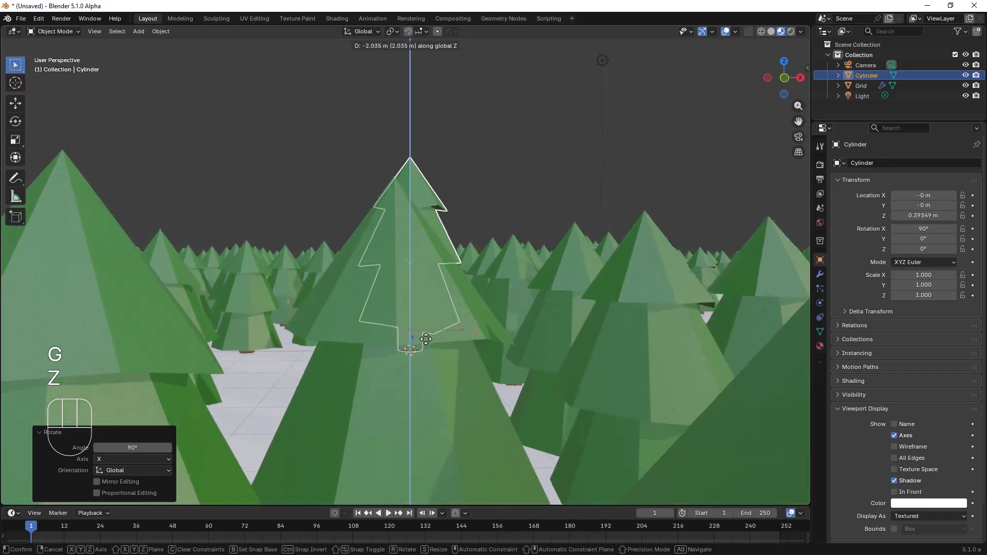
pyautogui.click(428, 348)
# Step: Select the ground grid, give it a new material and name that material Sol
pyautogui.moveTo(428, 346); pyautogui.dragTo(430, 258, button='middle')
pyautogui.scroll(-2, 431, 258)
pyautogui.scroll(-8, 308, 186)
pyautogui.moveTo(396, 221); pyautogui.dragTo(367, 290, button='middle')
pyautogui.scroll(1, 367, 293)
pyautogui.scroll(4, 367, 292)
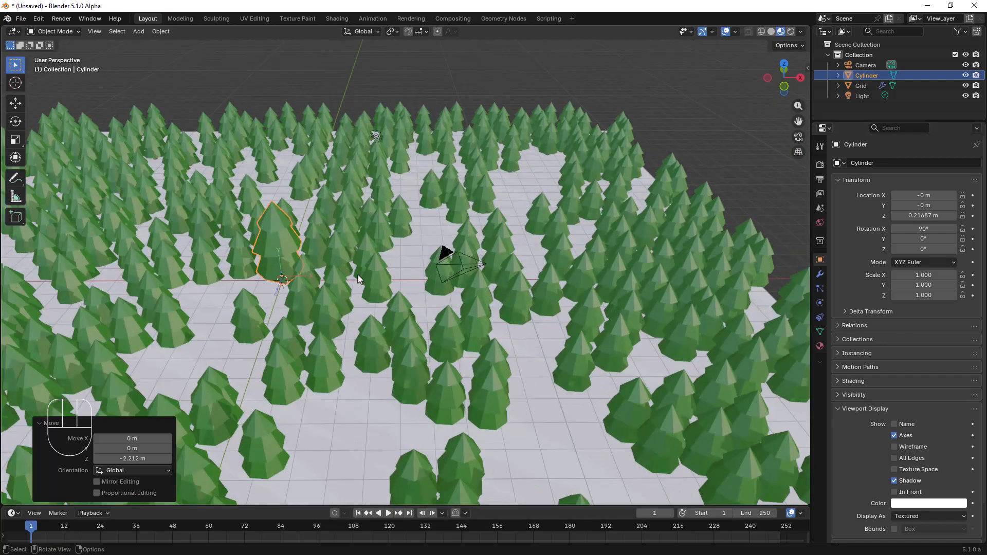
pyautogui.keyDown('shift'); pyautogui.moveTo(304, 260); pyautogui.dragTo(430, 295, button='middle'); pyautogui.keyUp('shift')
pyautogui.click(397, 297)
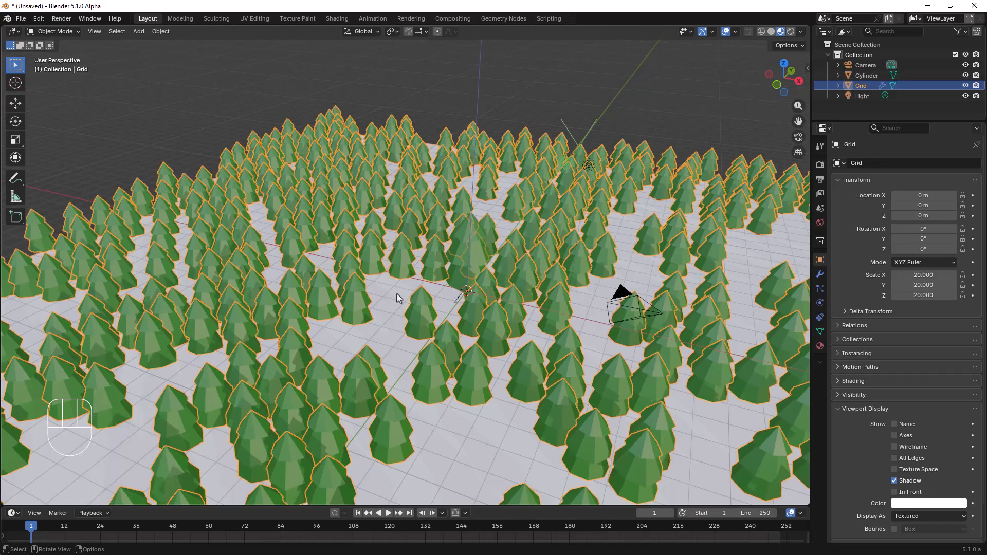
pyautogui.click(820, 346)
pyautogui.click(919, 206)
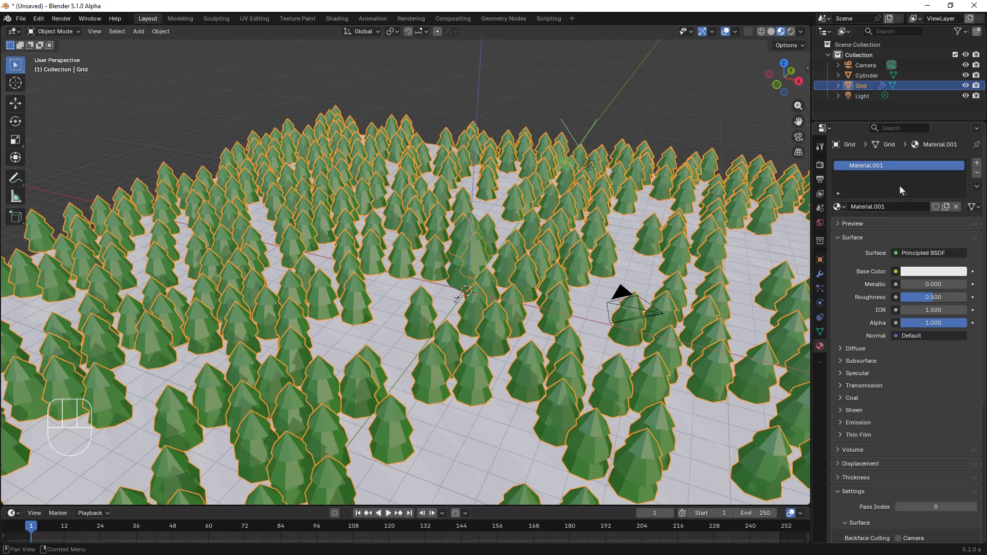
pyautogui.doubleClick(883, 165)
pyautogui.write('S')
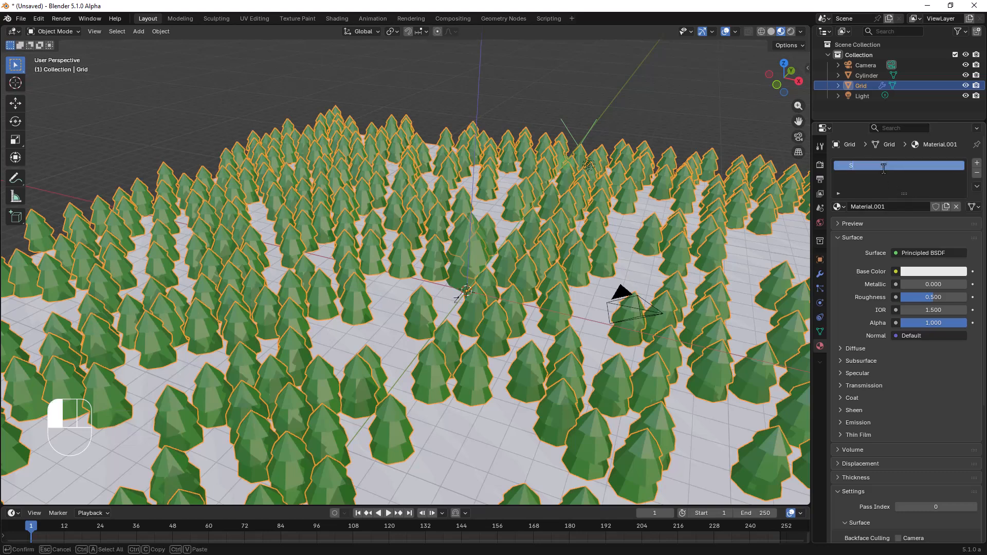
pyautogui.press('Return')
# Step: Edit the ground grid's mesh in vertex mode and select three well-separated vertices around its middle and near edge
pyautogui.scroll(-4, 506, 446)
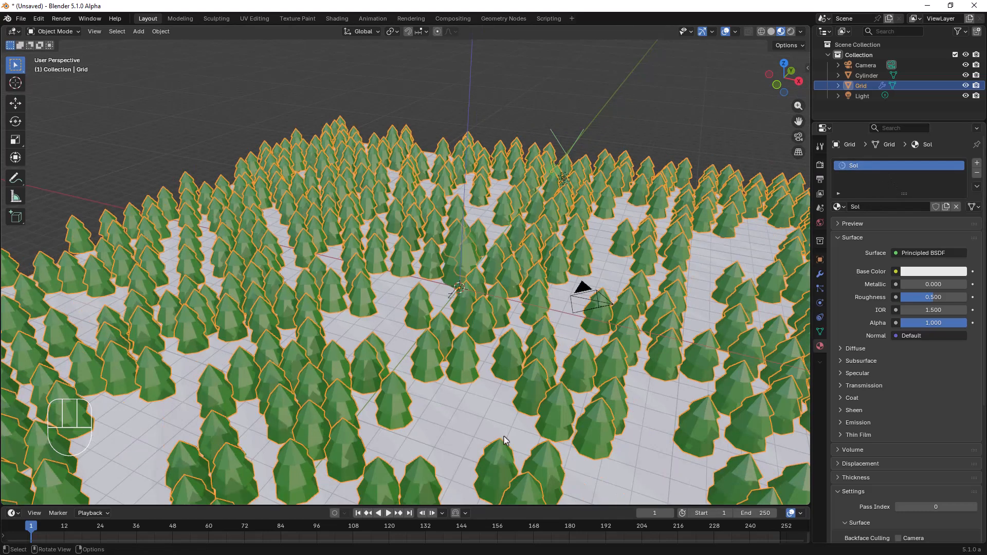
pyautogui.press('Tab')
pyautogui.moveTo(483, 354)
pyautogui.mouseDown(button='middle')
pyautogui.moveTo(500, 366)
pyautogui.moveTo(486, 362)
pyautogui.mouseUp(button='middle')
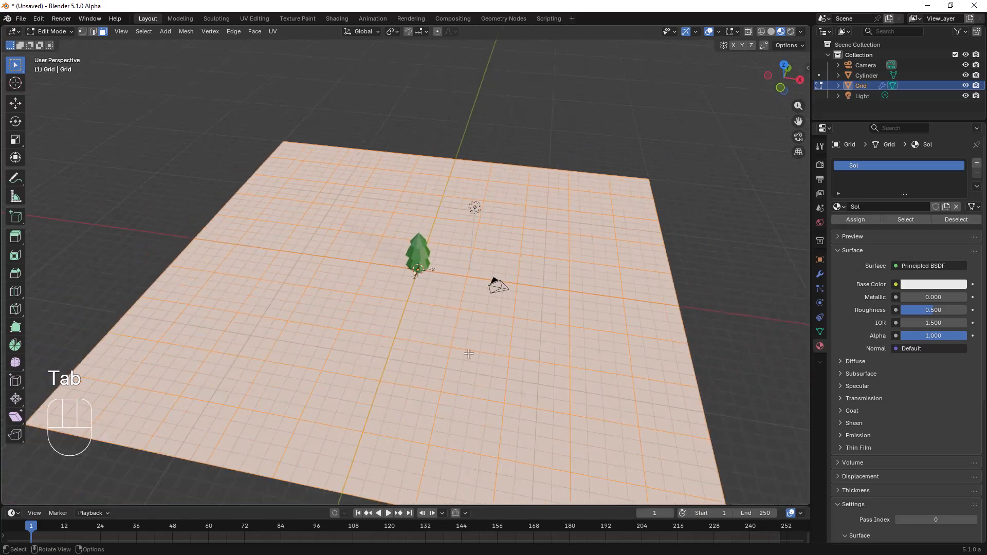
pyautogui.press('1')
pyautogui.click(308, 285)
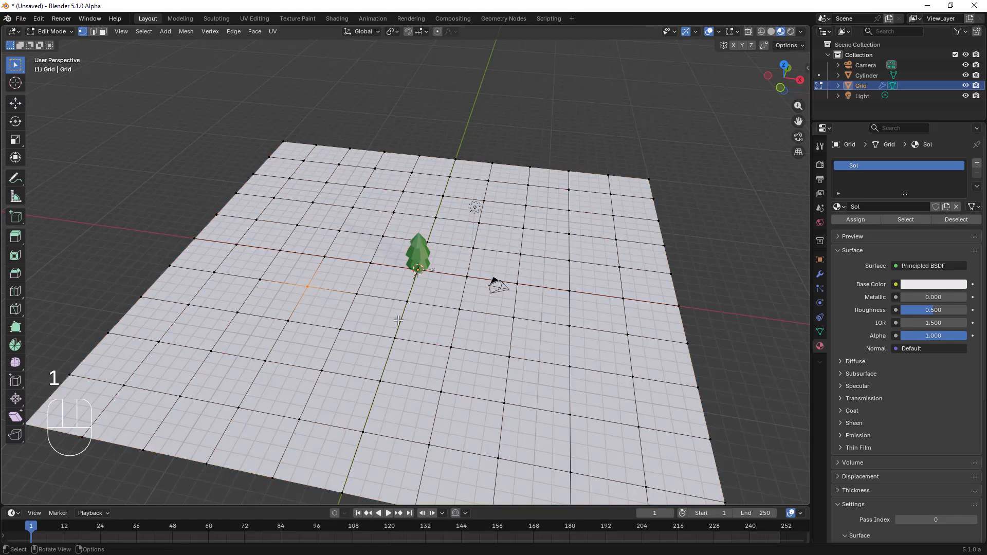
pyautogui.keyDown('shift'); pyautogui.click(570, 367); pyautogui.keyUp('shift')
pyautogui.keyDown('shift'); pyautogui.click(301, 420); pyautogui.keyUp('shift')
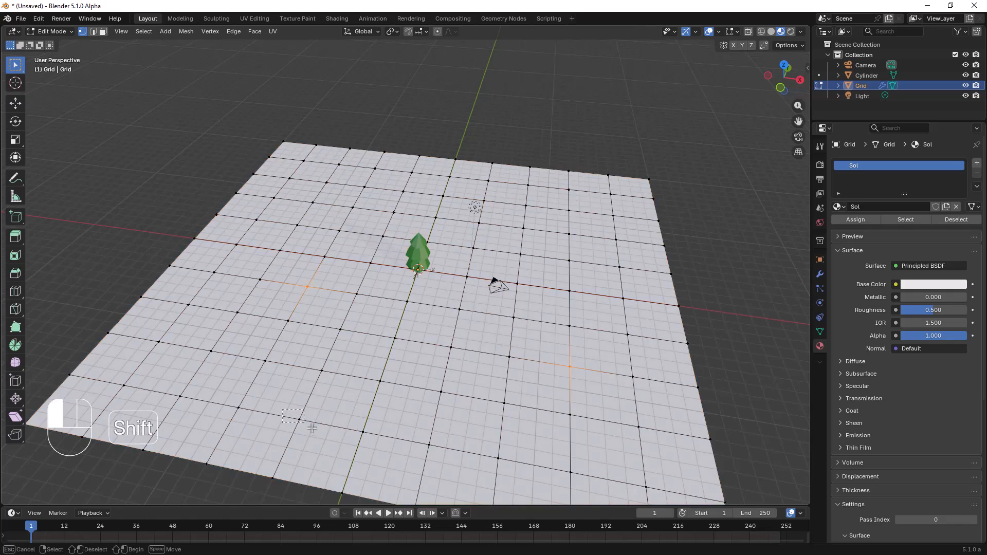
pyautogui.moveTo(319, 425); pyautogui.dragTo(434, 76, button='middle')
# Step: Enable proportional editing with the Sphere falloff
pyautogui.click(438, 32)
pyautogui.click(445, 31)
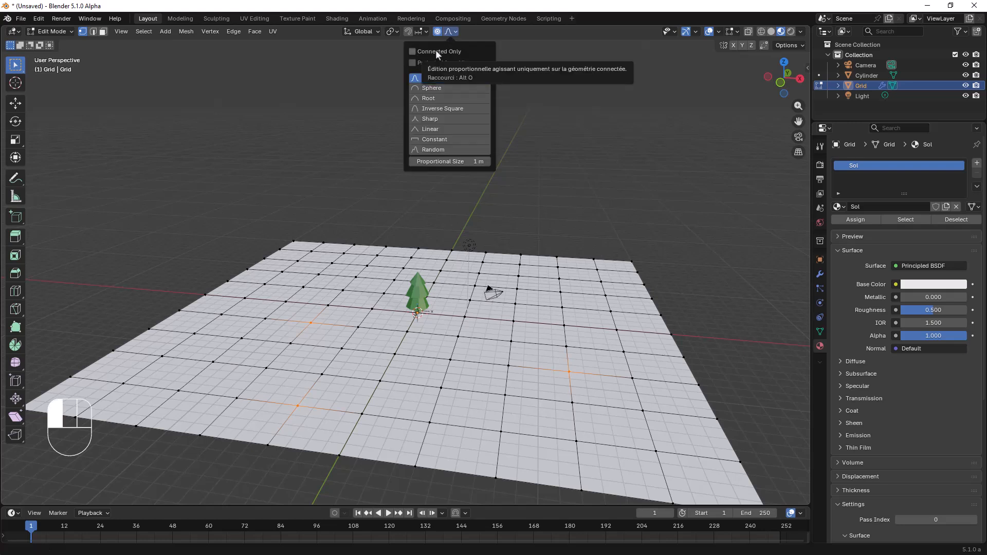
pyautogui.click(436, 88)
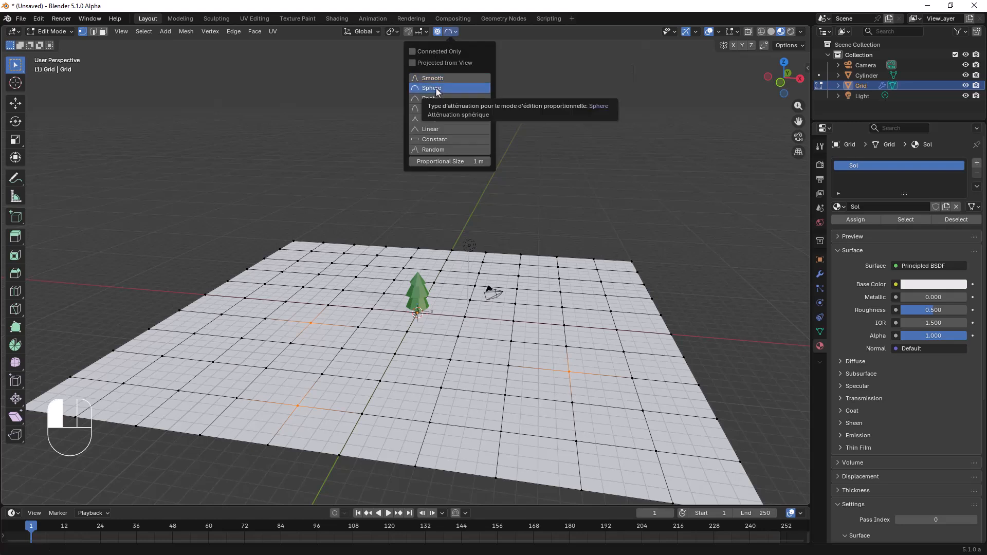
pyautogui.click(502, 323)
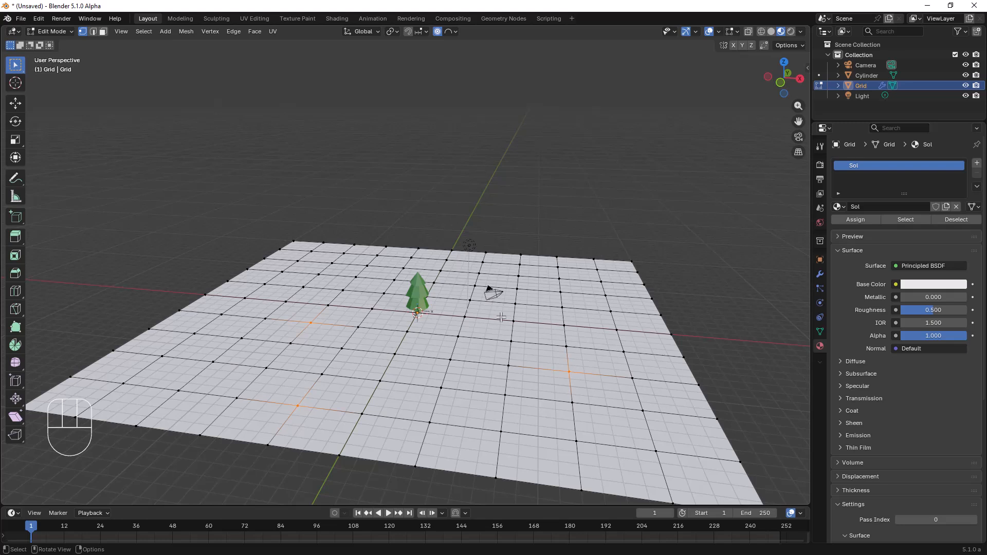
# Step: Lower the three selected ground vertices about 3.67 m along Z with a proportional size of about 11.9 m, and return to Object Mode
pyautogui.press('g')
pyautogui.scroll(-15, 502, 317)
pyautogui.scroll(-10, 503, 316)
pyautogui.press('z')
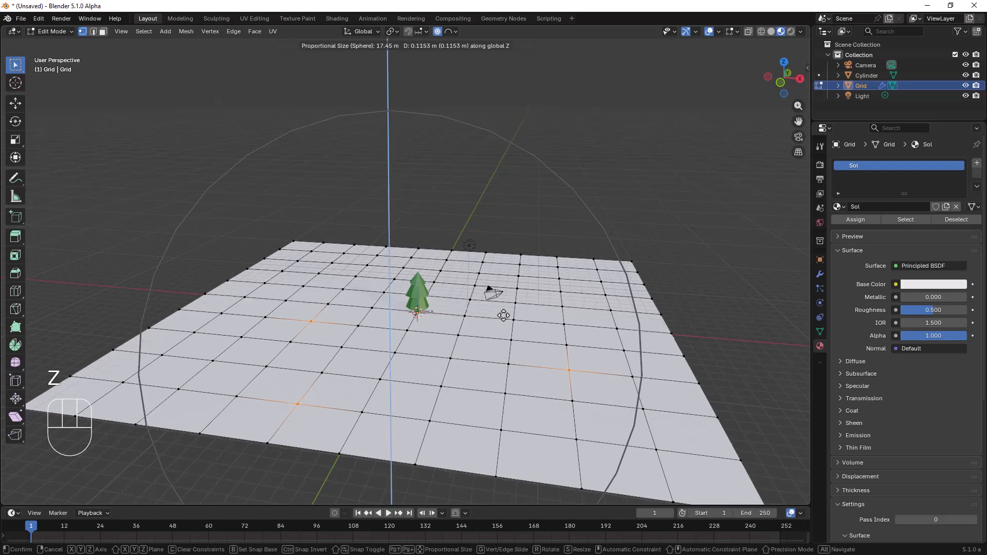
pyautogui.scroll(-2, 504, 304)
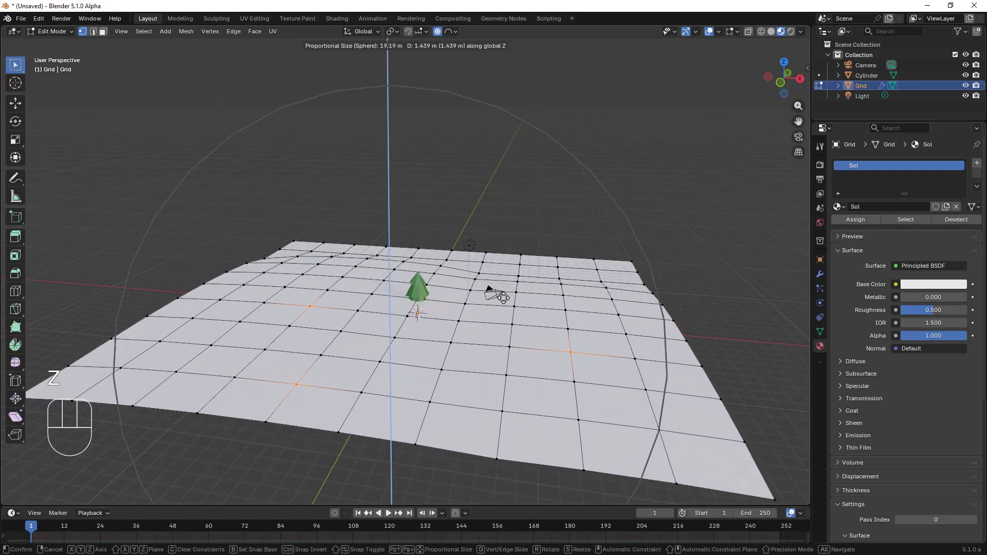
pyautogui.scroll(-1, 504, 288)
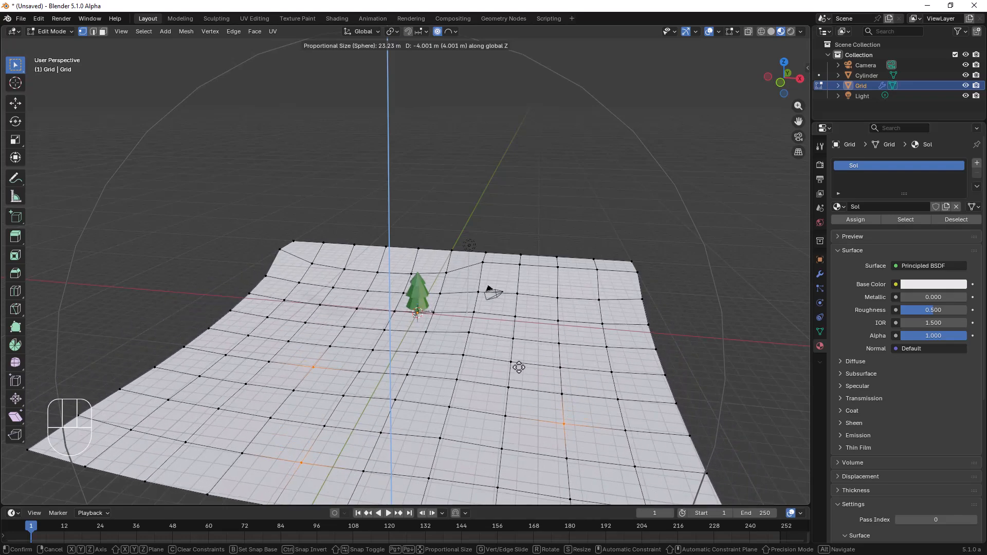
pyautogui.scroll(7, 519, 364)
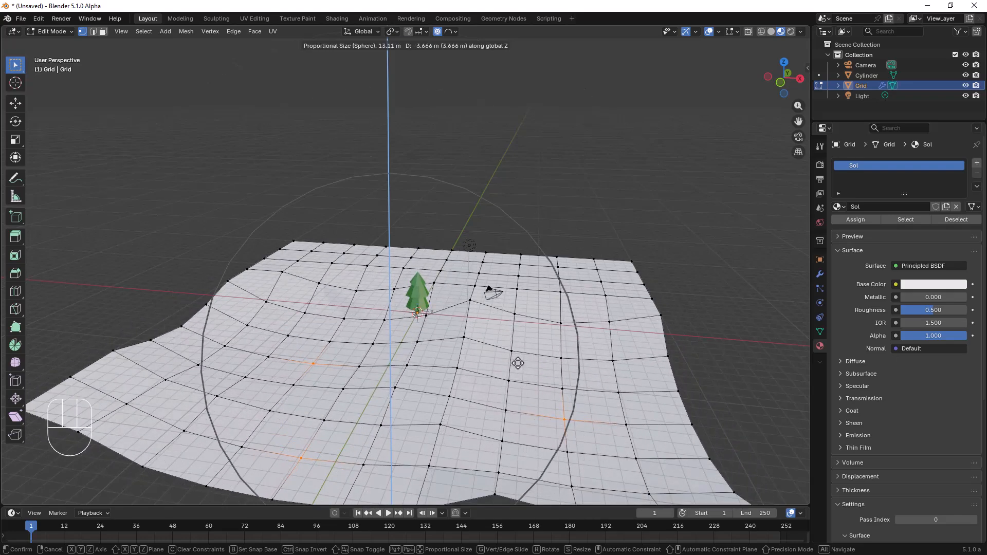
pyautogui.click(518, 363)
pyautogui.scroll(-6, 519, 364)
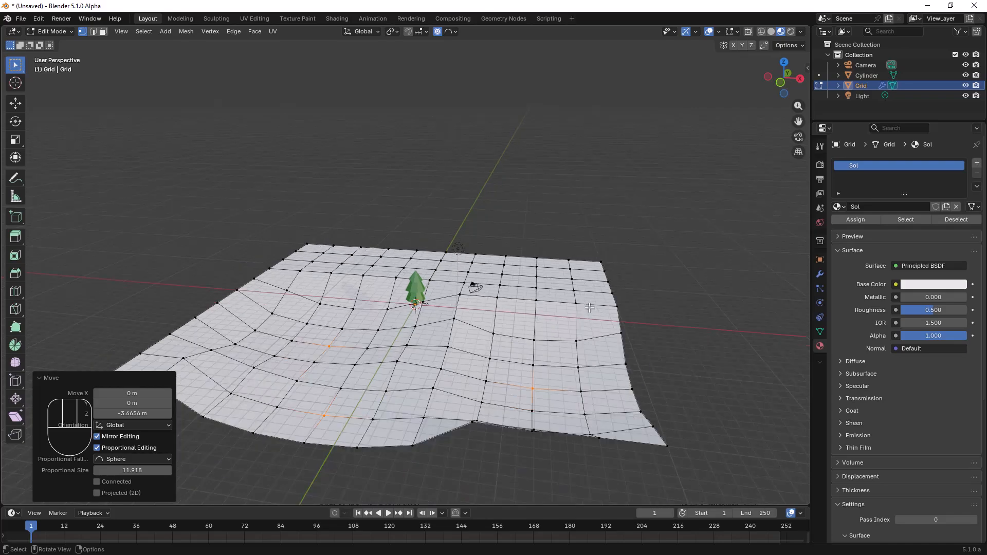
pyautogui.press('Tab')
# Step: Examine the trees scattered over the reshaped ground from several sides and close up
pyautogui.scroll(1, 573, 316)
pyautogui.moveTo(573, 316); pyautogui.dragTo(546, 329, button='middle')
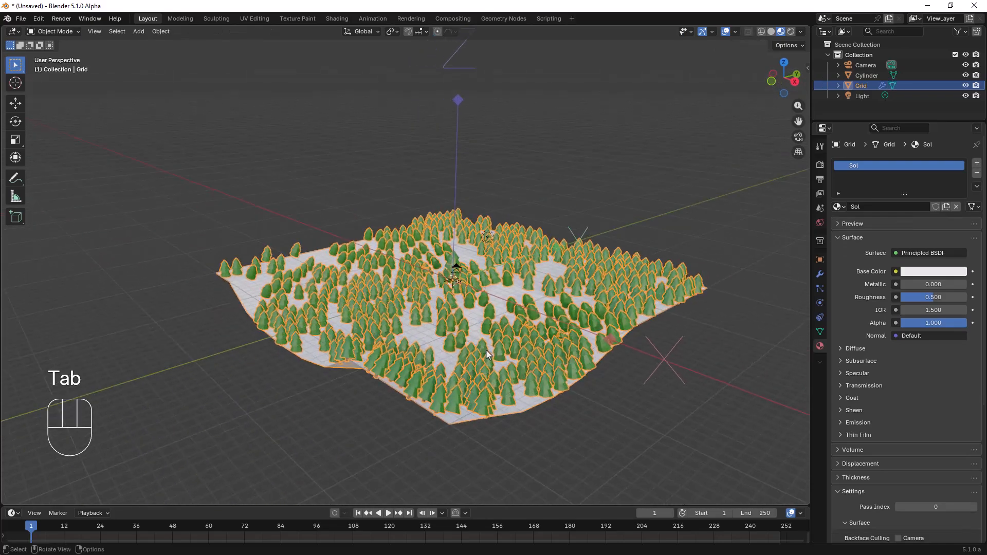
pyautogui.scroll(5, 546, 340)
pyautogui.moveTo(545, 362); pyautogui.dragTo(567, 371, button='middle')
pyautogui.keyDown('shift'); pyautogui.moveTo(530, 404); pyautogui.dragTo(664, 313, button='middle'); pyautogui.keyUp('shift')
pyautogui.moveTo(533, 383); pyautogui.dragTo(499, 372, button='middle')
pyautogui.scroll(-3, 558, 369)
pyautogui.keyDown('shift'); pyautogui.moveTo(527, 300); pyautogui.dragTo(612, 322, button='middle'); pyautogui.keyUp('shift')
pyautogui.scroll(5, 532, 320)
pyautogui.scroll(-2, 523, 323)
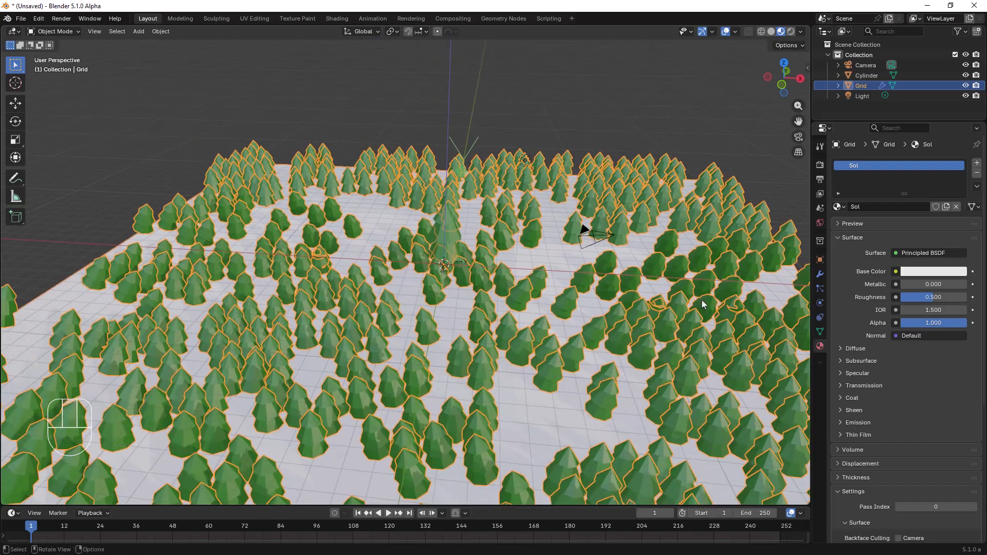
# Step: Reduce the ground's hair particle emission number to 10
pyautogui.click(820, 289)
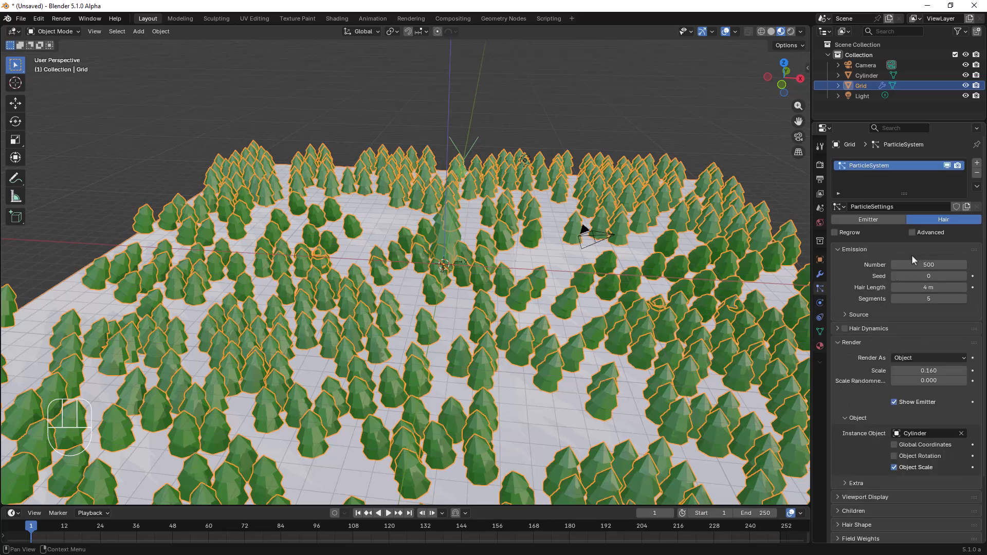
pyautogui.scroll(-3, 926, 273)
pyautogui.scroll(3, 905, 283)
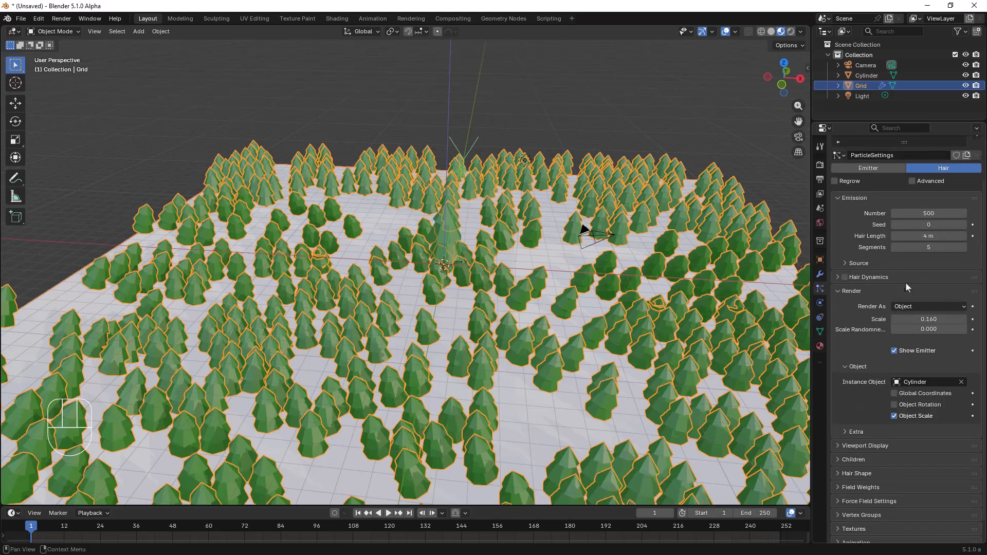
pyautogui.click(920, 265)
pyautogui.write('10')
pyautogui.press('Return')
pyautogui.scroll(-2, 620, 277)
pyautogui.keyDown('shift'); pyautogui.moveTo(619, 277); pyautogui.dragTo(557, 243, button='middle'); pyautogui.keyUp('shift')
pyautogui.scroll(-3, 871, 331)
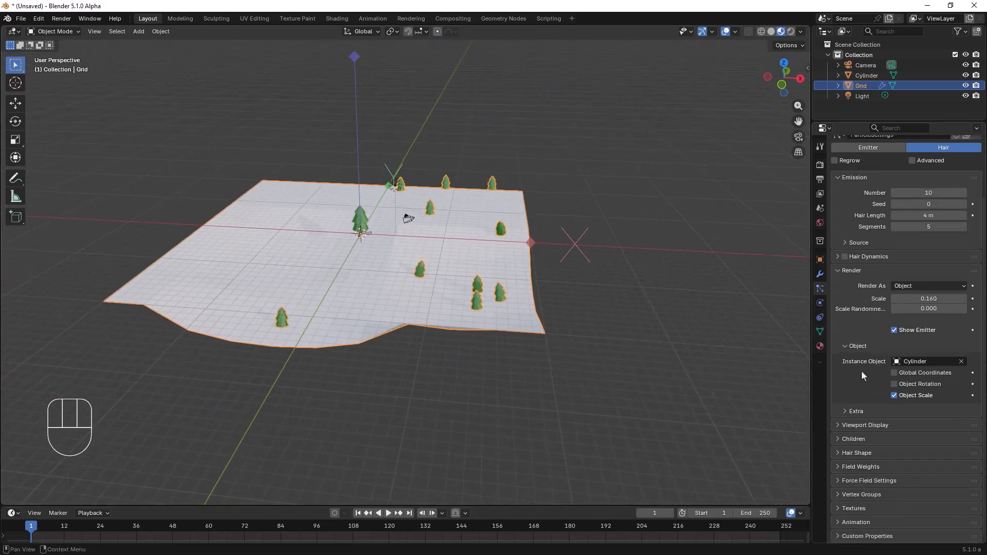
# Step: Give the hair particles Simple children and spread them with a radius of about 5.89 m
pyautogui.click(866, 440)
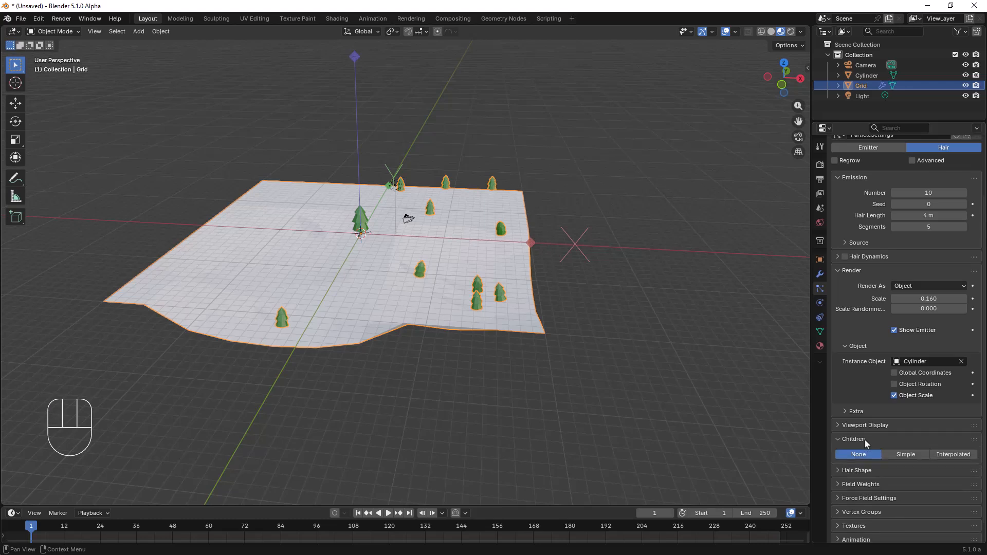
pyautogui.click(913, 454)
pyautogui.scroll(-5, 915, 463)
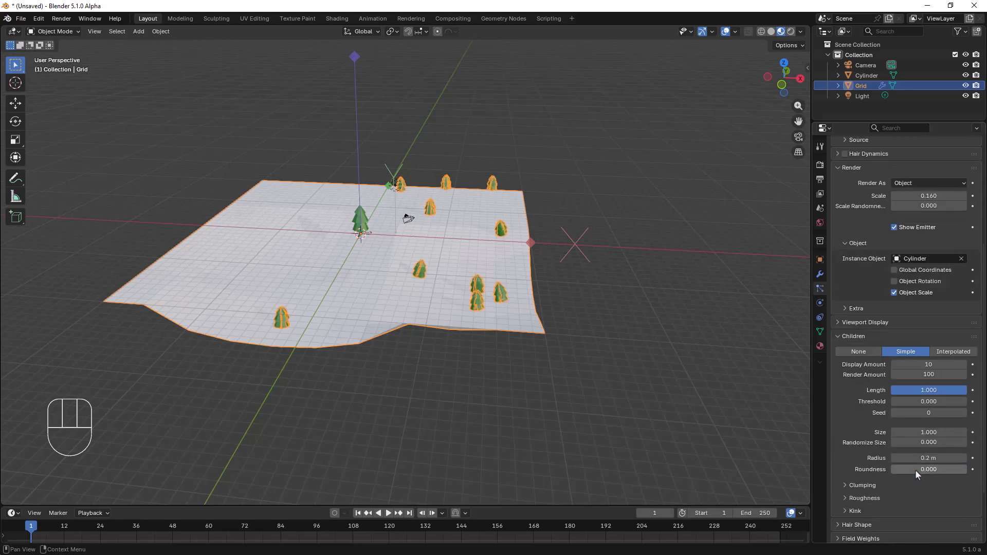
pyautogui.moveTo(926, 458); pyautogui.dragTo(968, 458)
pyautogui.keyDown('shift'); pyautogui.moveTo(492, 264); pyautogui.dragTo(497, 274, button='middle'); pyautogui.keyUp('shift')
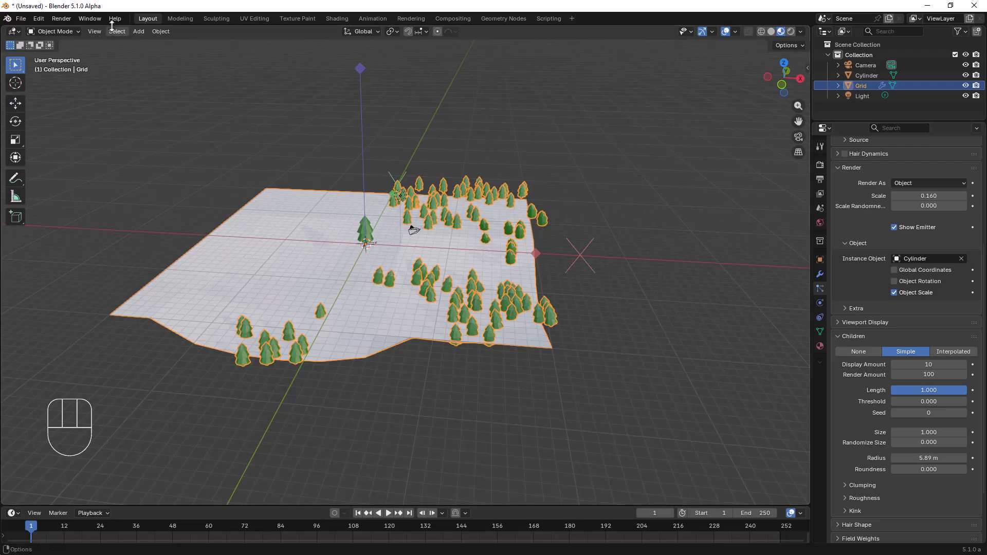
# Step: Render a still image from the existing camera, check its framing and close the render
pyautogui.click(67, 21)
pyautogui.click(72, 31)
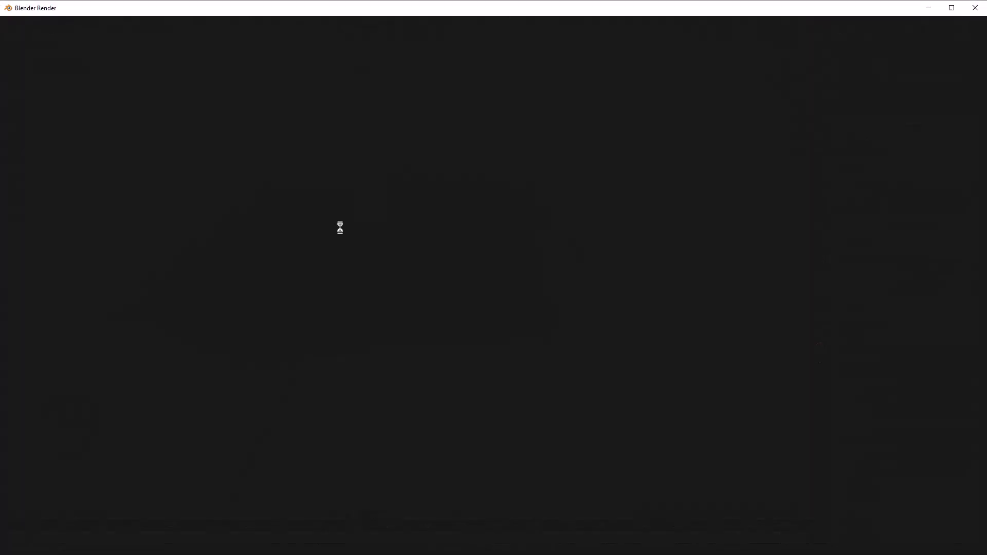
pyautogui.scroll(-5, 397, 269)
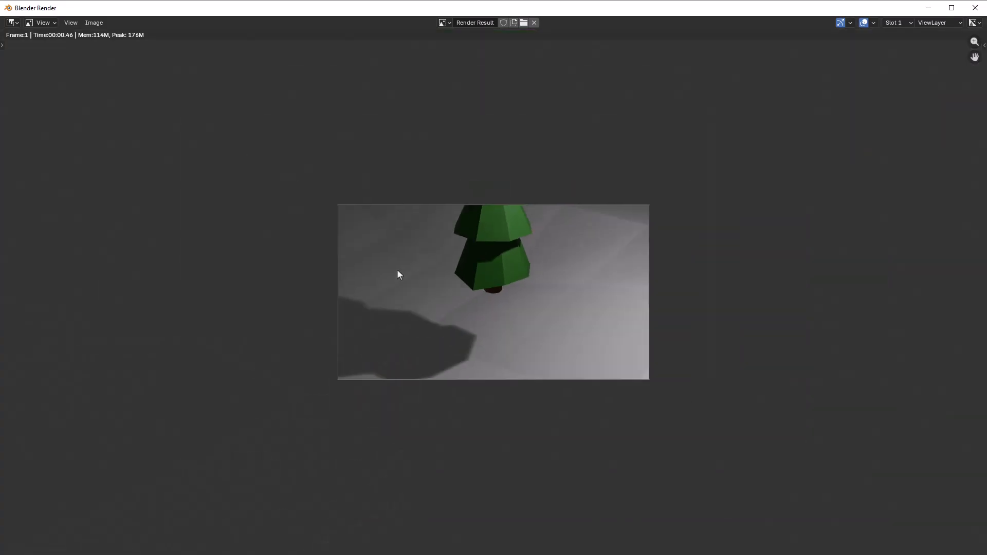
pyautogui.scroll(3, 397, 269)
pyautogui.click(973, 10)
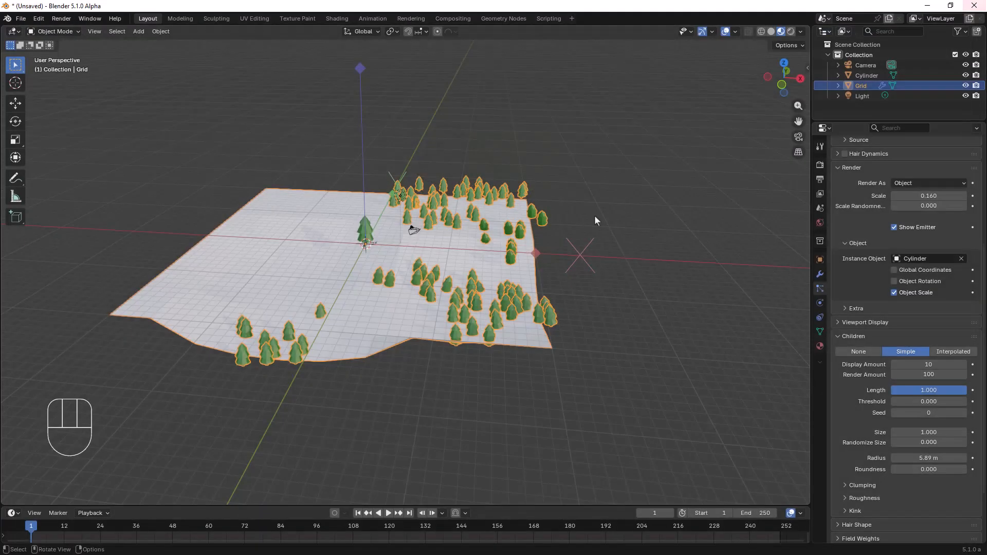
# Step: Align the active camera to the current view of the whole ground, render a still image and close the result
pyautogui.press('ctrl+alt+KP_0')
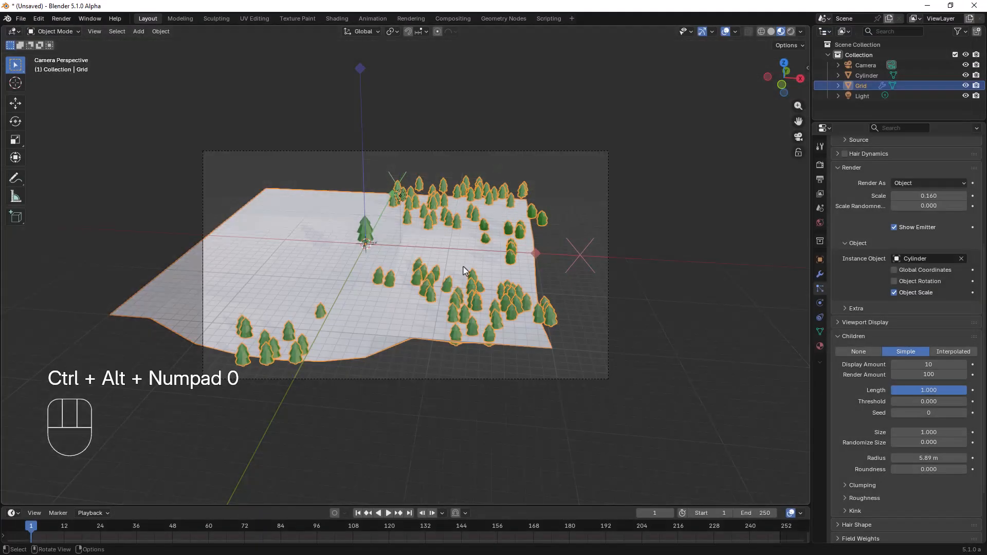
pyautogui.click(61, 18)
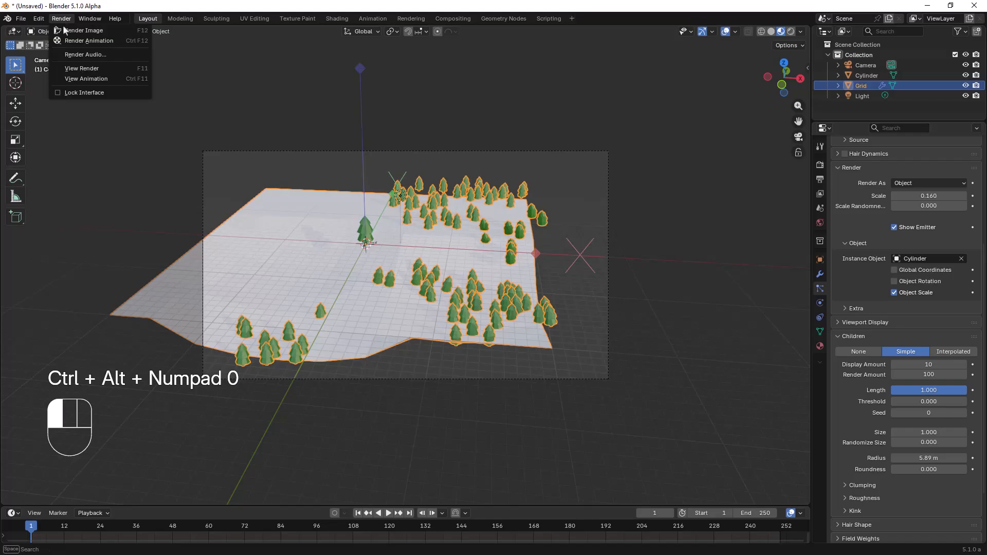
pyautogui.click(88, 41)
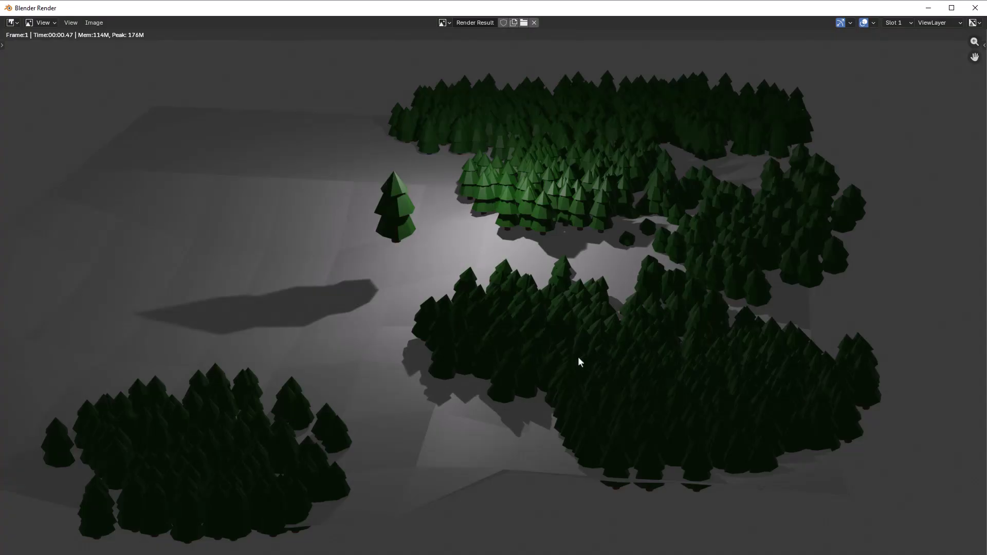
pyautogui.click(975, 8)
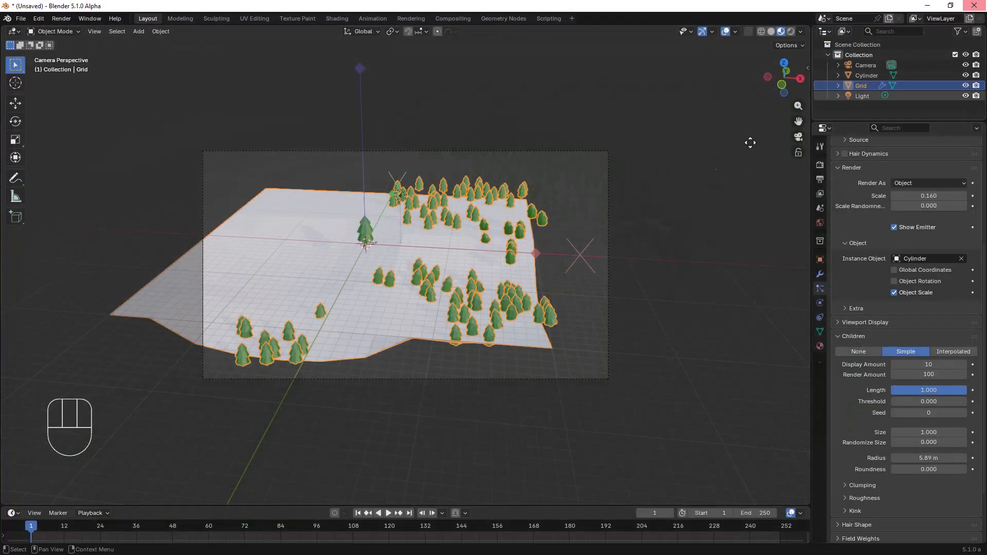
# Step: Set the particle children to None and the emission number to 500
pyautogui.click(859, 351)
pyautogui.scroll(4, 905, 309)
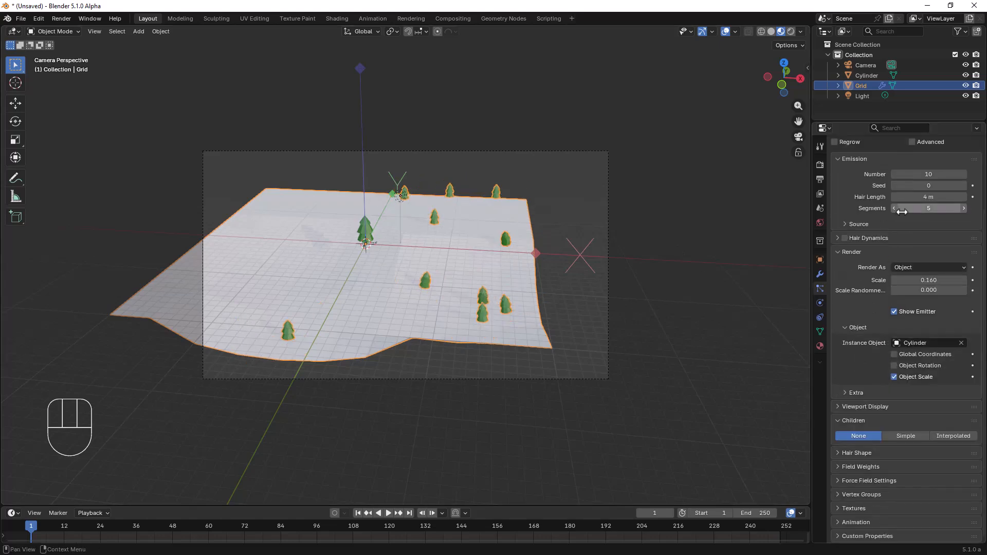
pyautogui.click(939, 177)
pyautogui.write('50')
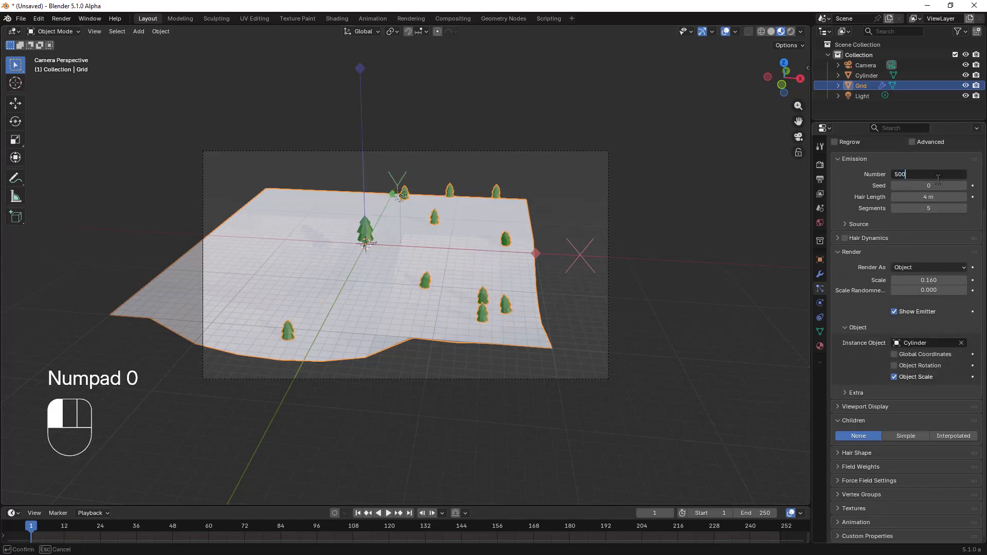
pyautogui.write('0')
pyautogui.press('Return')
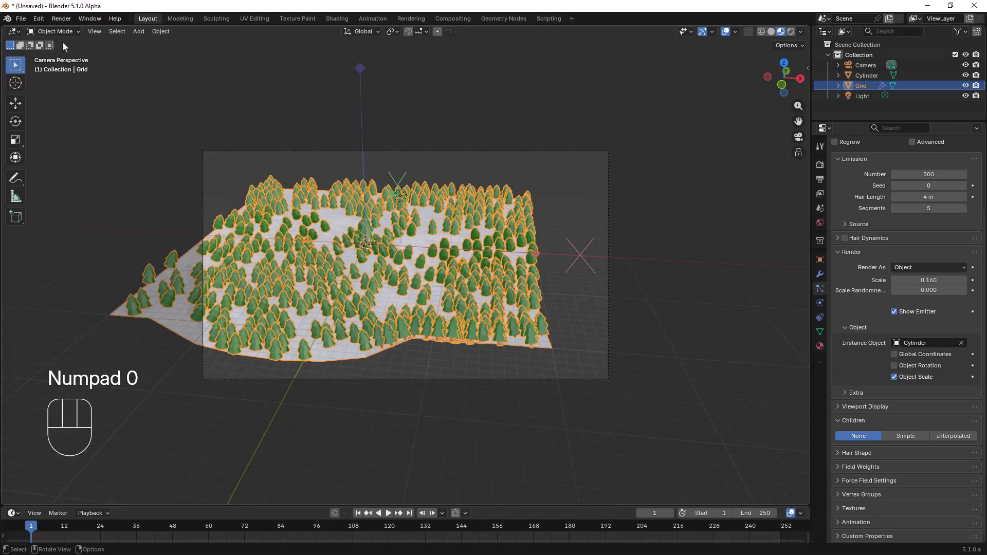
# Step: Render a still image of the evenly scattered forest, check it and close the render
pyautogui.click(61, 18)
pyautogui.click(67, 29)
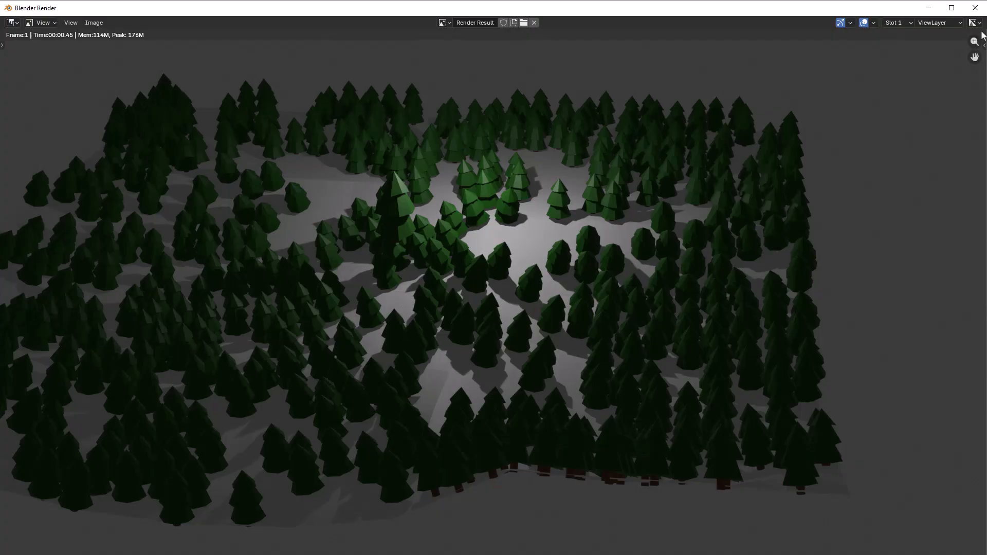
pyautogui.click(976, 8)
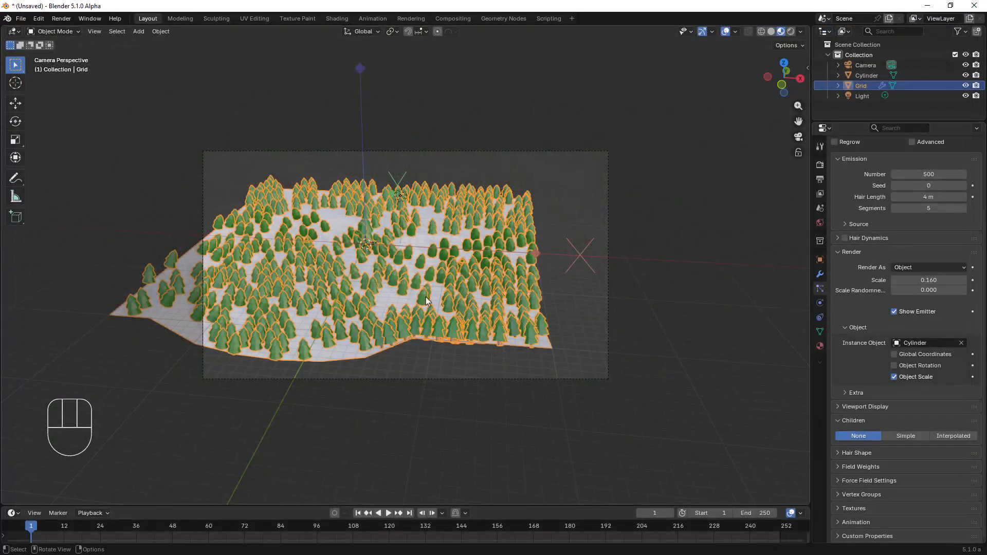
# Step: Set the Sol material's base color to brown, hex #7F5B31FF
pyautogui.click(820, 346)
pyautogui.click(915, 183)
pyautogui.moveTo(895, 234); pyautogui.dragTo(901, 250)
pyautogui.moveTo(960, 200); pyautogui.dragTo(960, 232)
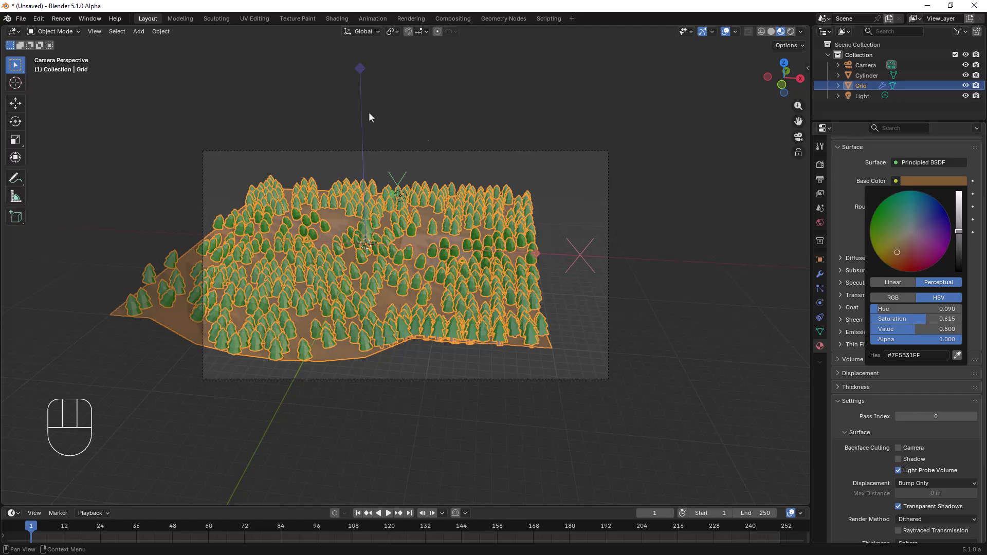
# Step: Render a still image with the brown ground, examine the forest up close and close the render
pyautogui.click(61, 19)
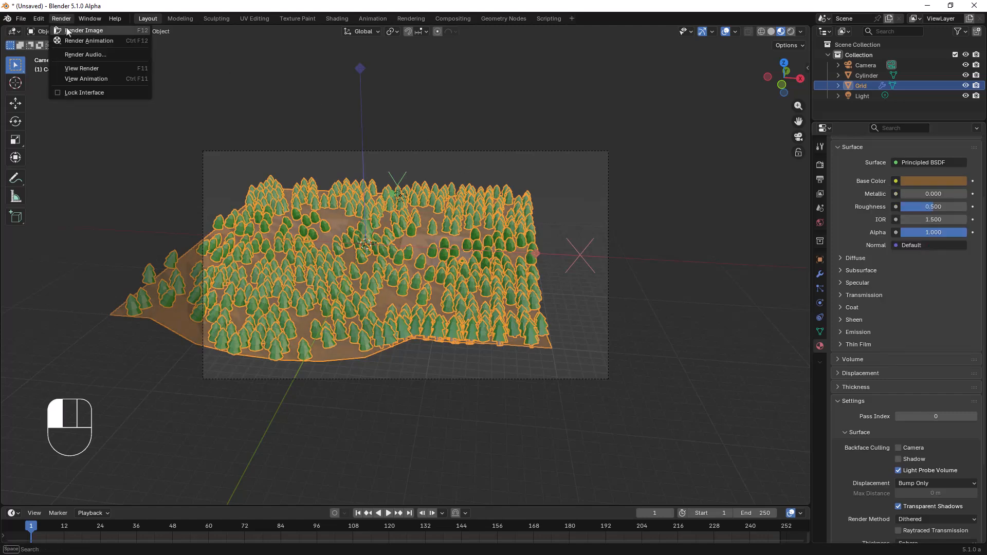
pyautogui.click(69, 29)
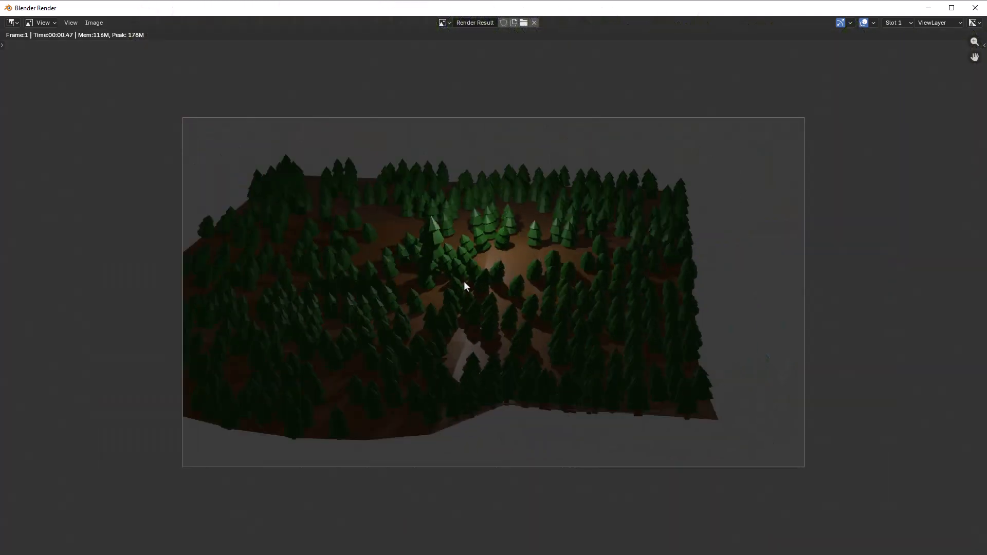
pyautogui.scroll(4, 466, 287)
pyautogui.moveTo(476, 296); pyautogui.dragTo(551, 342, button='middle')
pyautogui.scroll(-3, 441, 256)
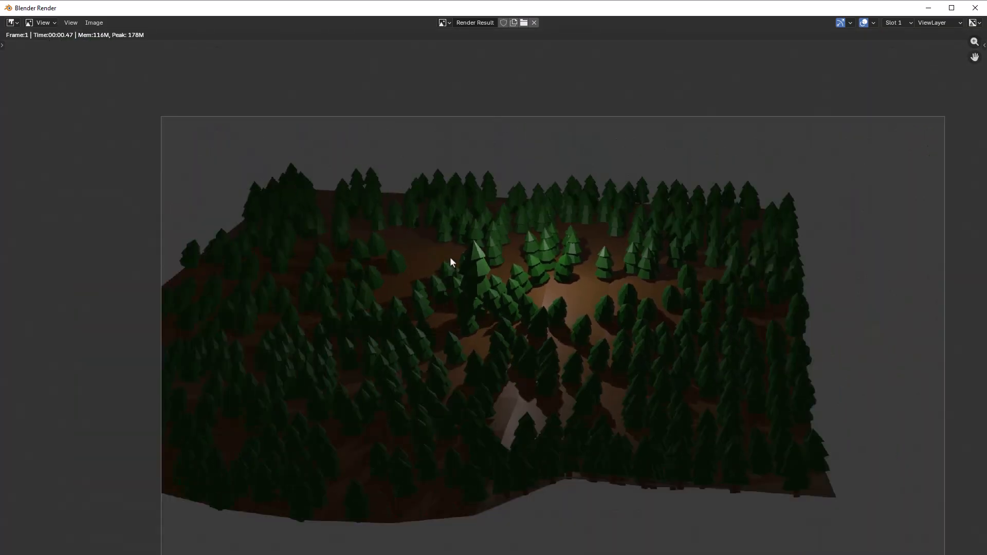
pyautogui.click(975, 7)
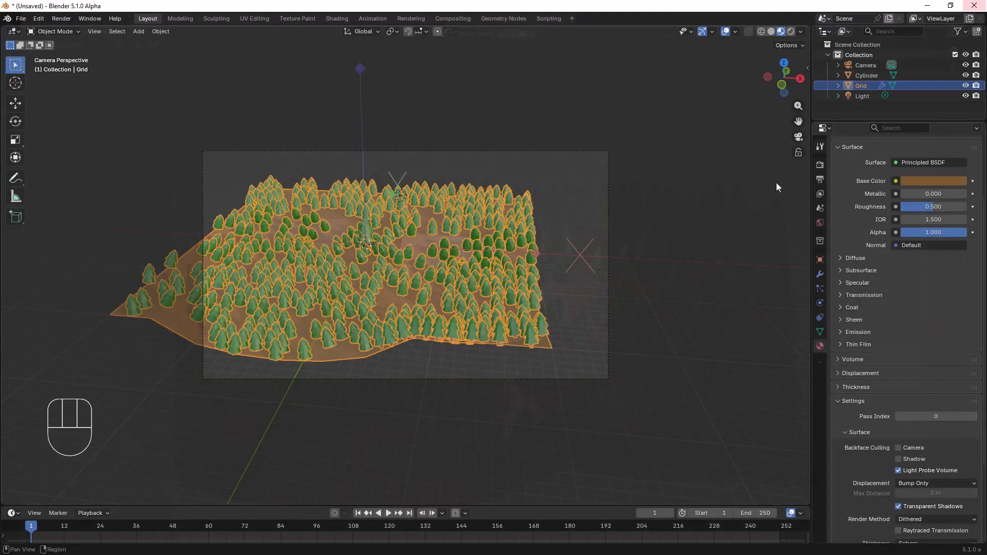